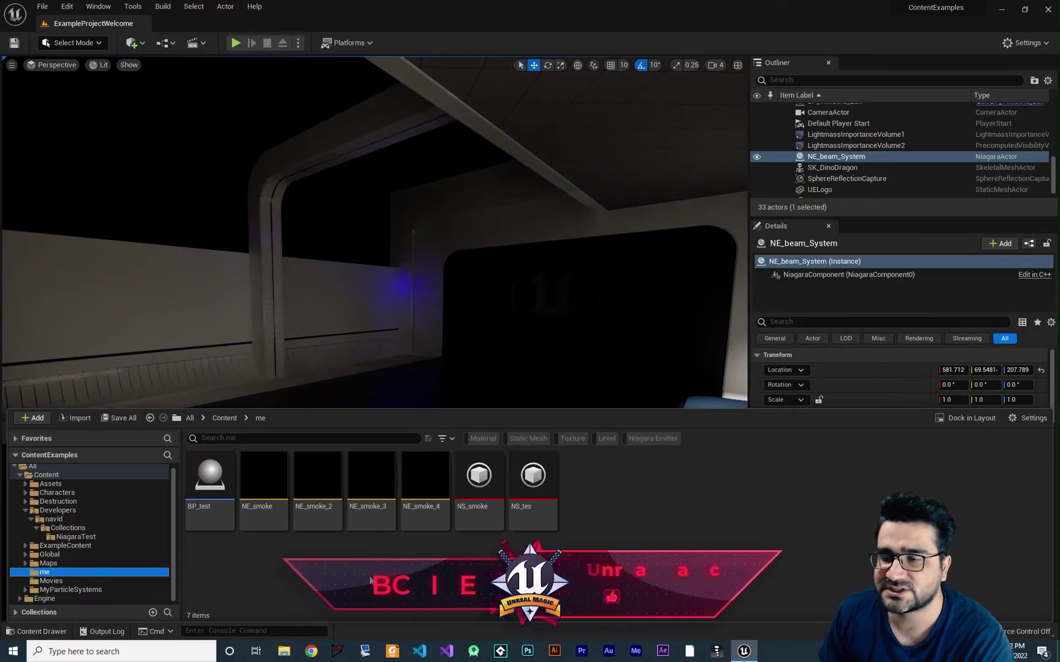
Create a new Niagara Emitter from the Empty template in the me folder and name it NE_strike.
right_click(371, 573)
mouse_move(393, 456)
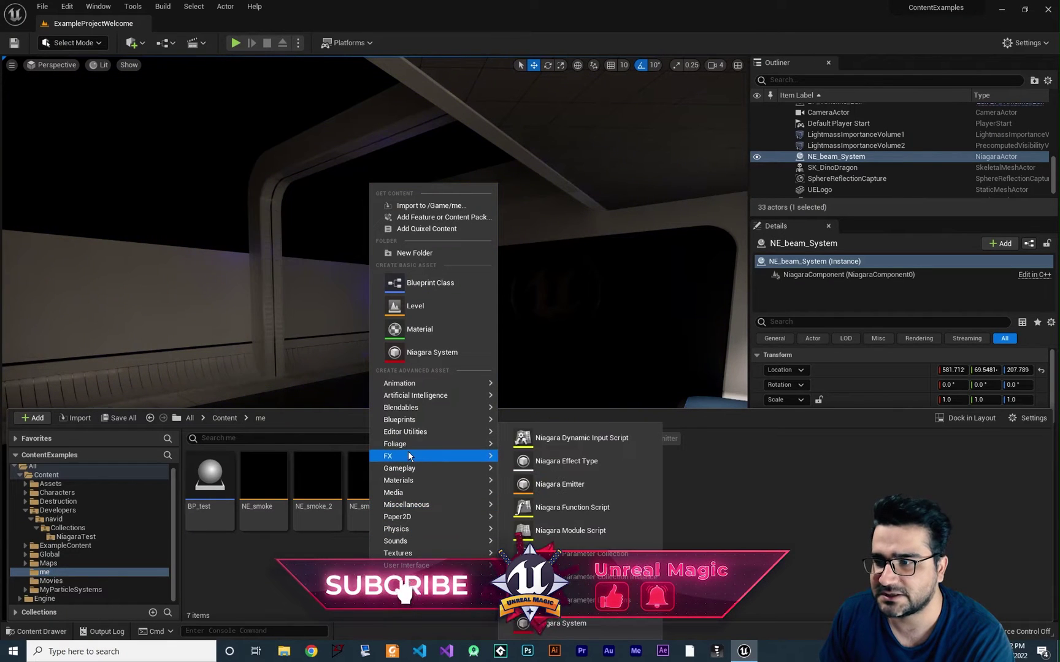
click(558, 485)
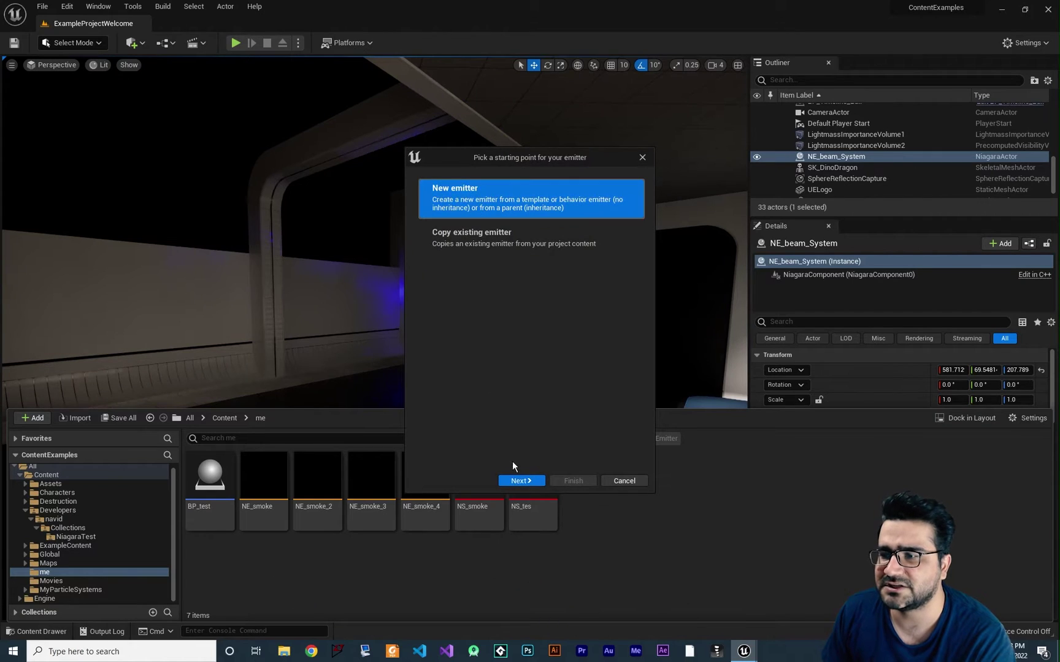
click(525, 481)
scroll(519, 325, down, 1)
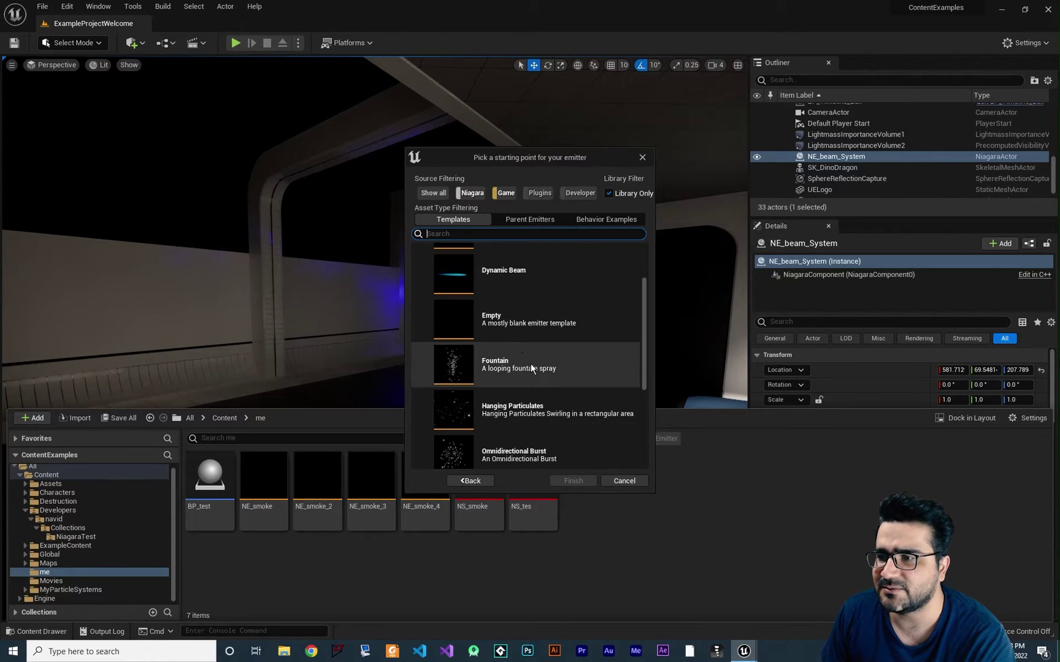
click(517, 325)
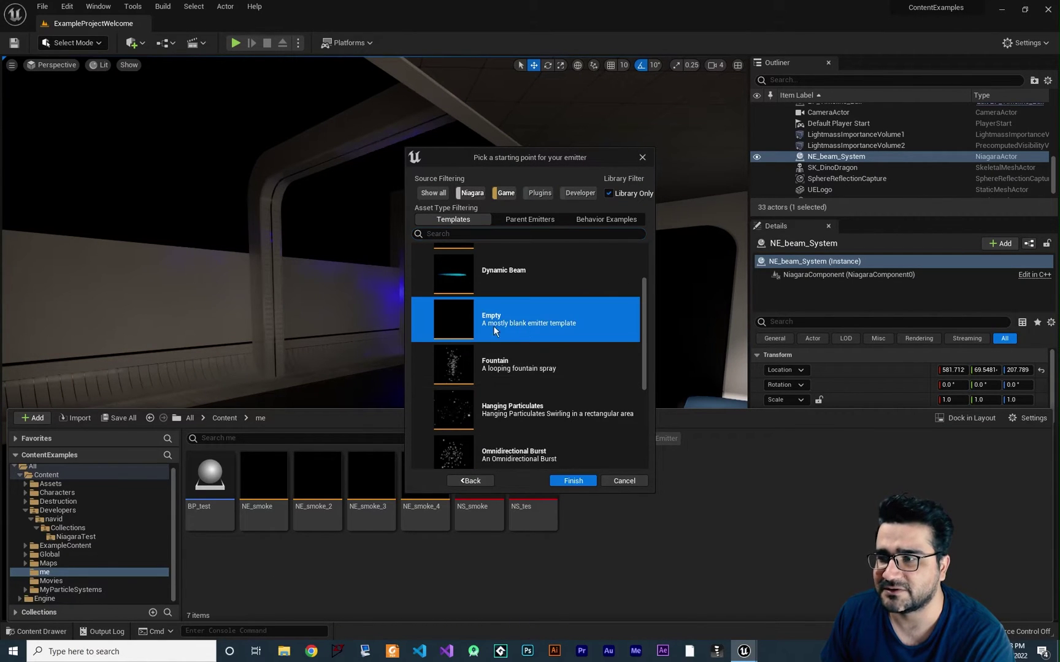
click(573, 480)
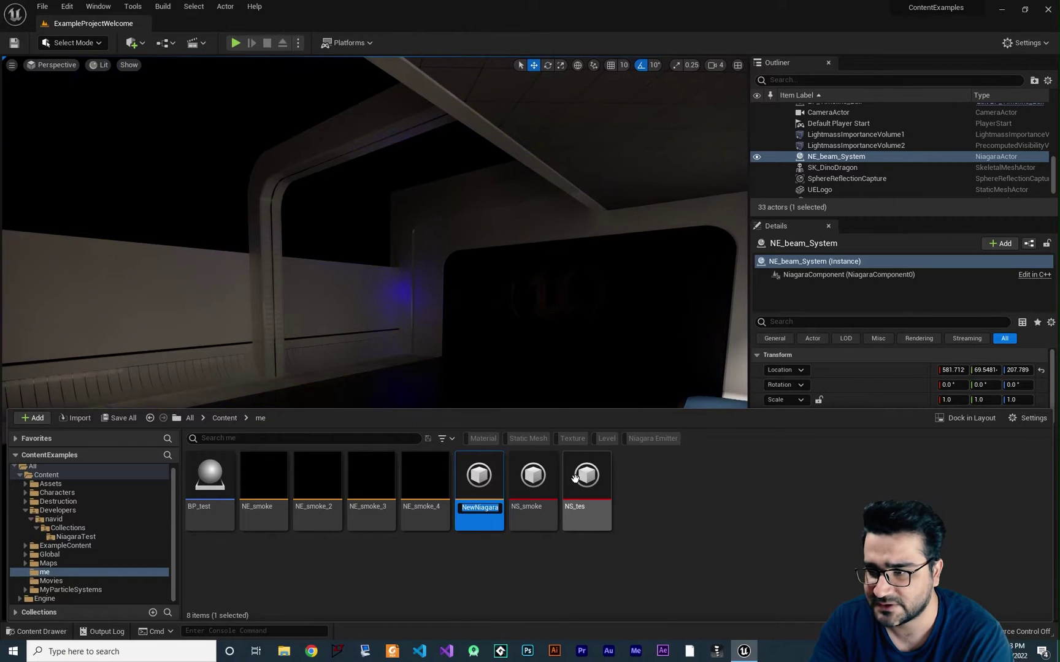
text(NE_)
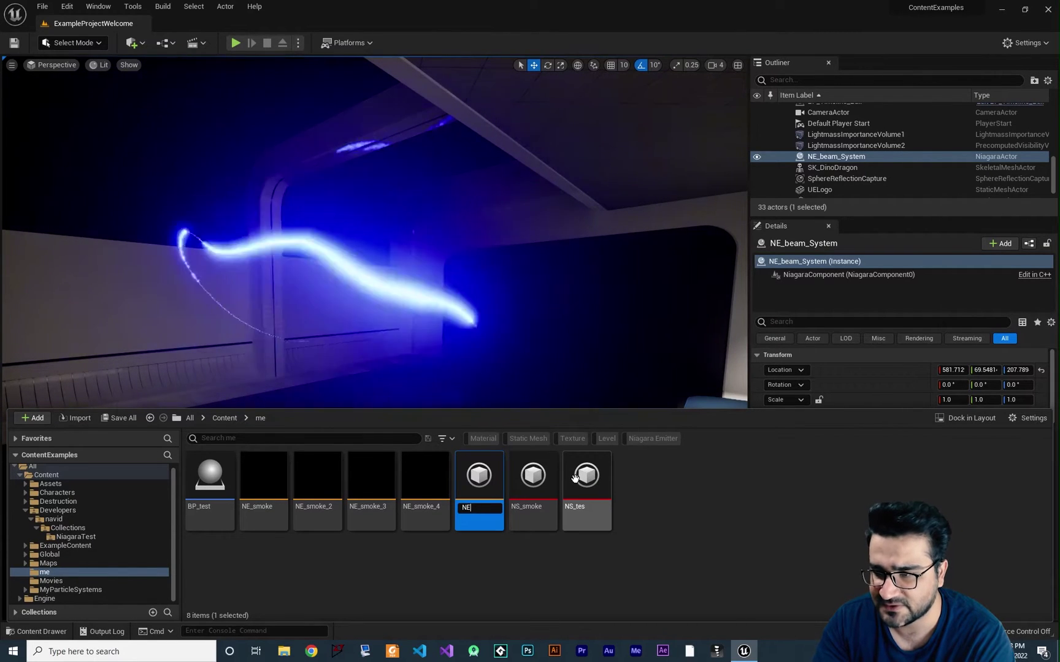
text(strike)
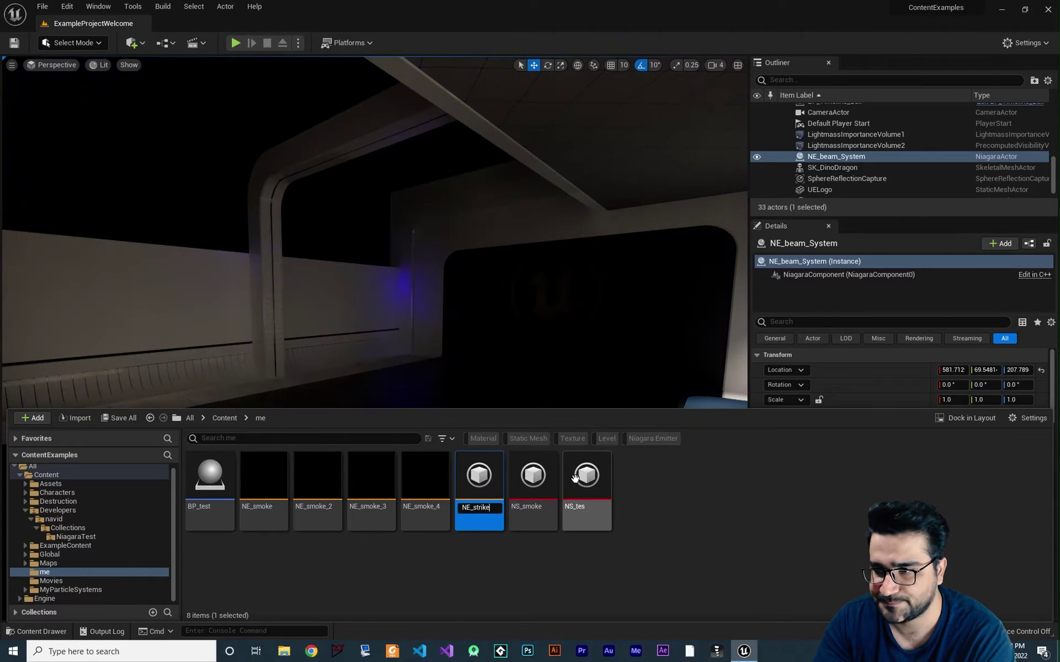
key(Return)
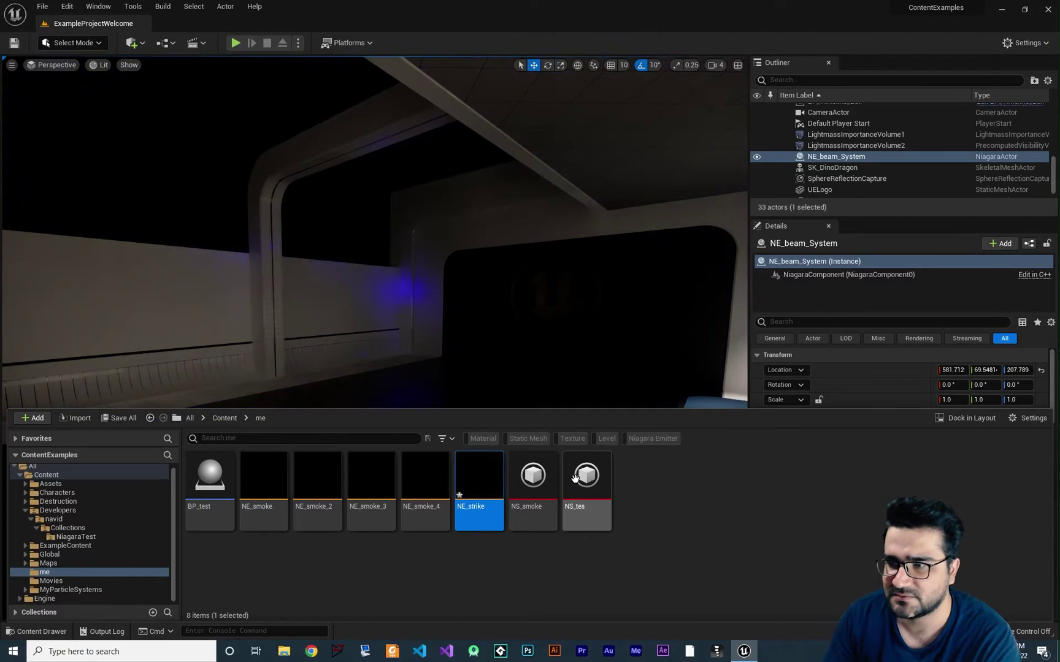
Open the NE_strike emitter and replace its Sprite Renderer with a Ribbon Renderer.
double_click(479, 485)
drag(185, 82, 208, 1)
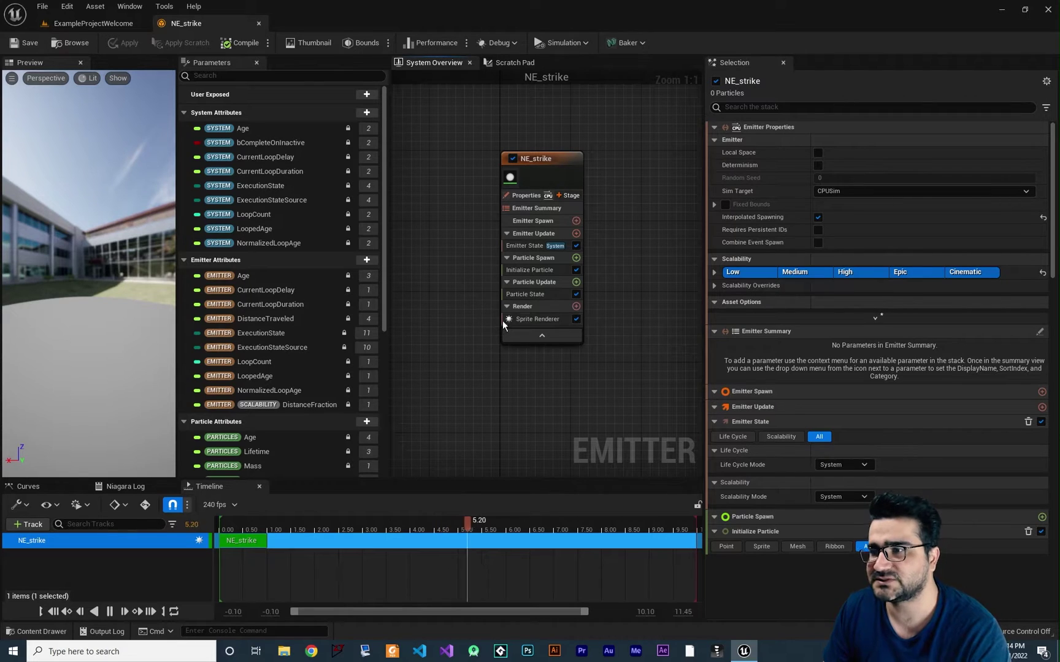
click(518, 321)
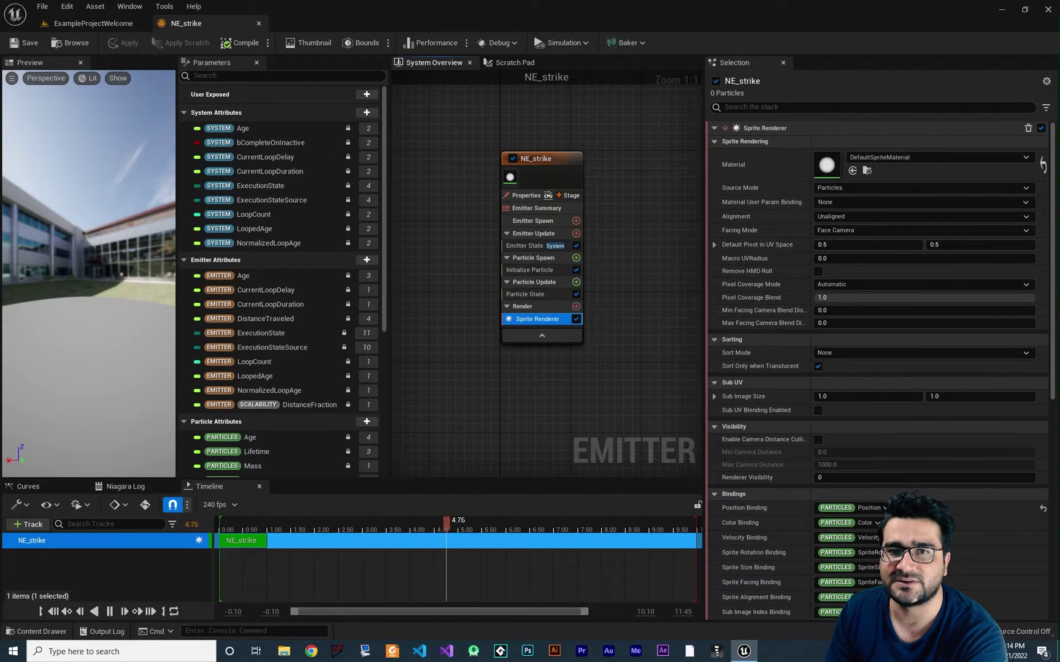
key(Delete)
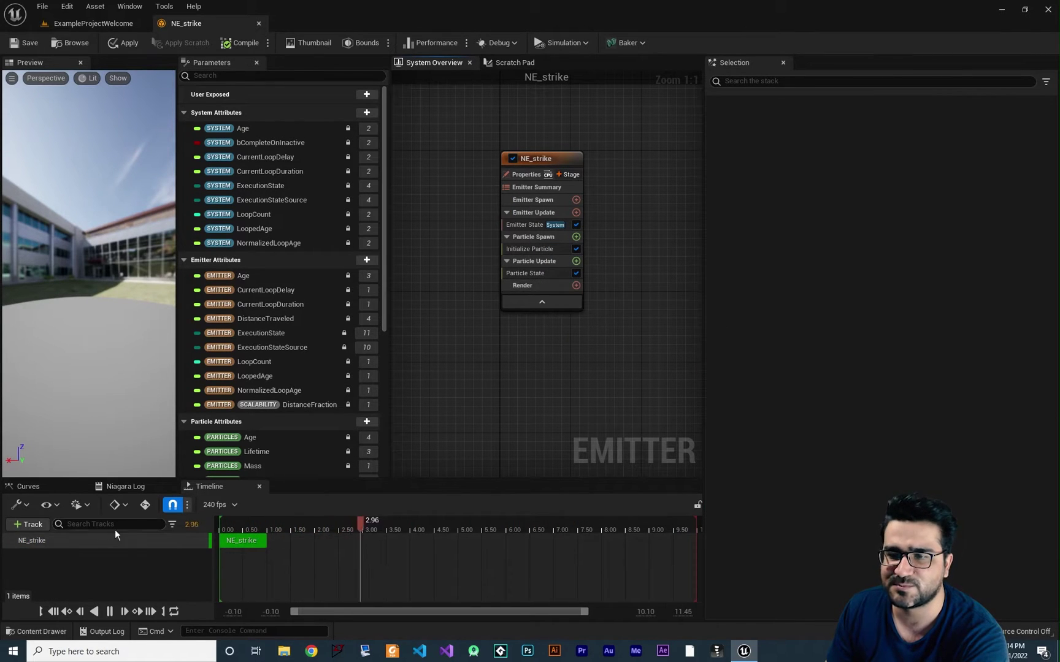
click(111, 613)
click(576, 285)
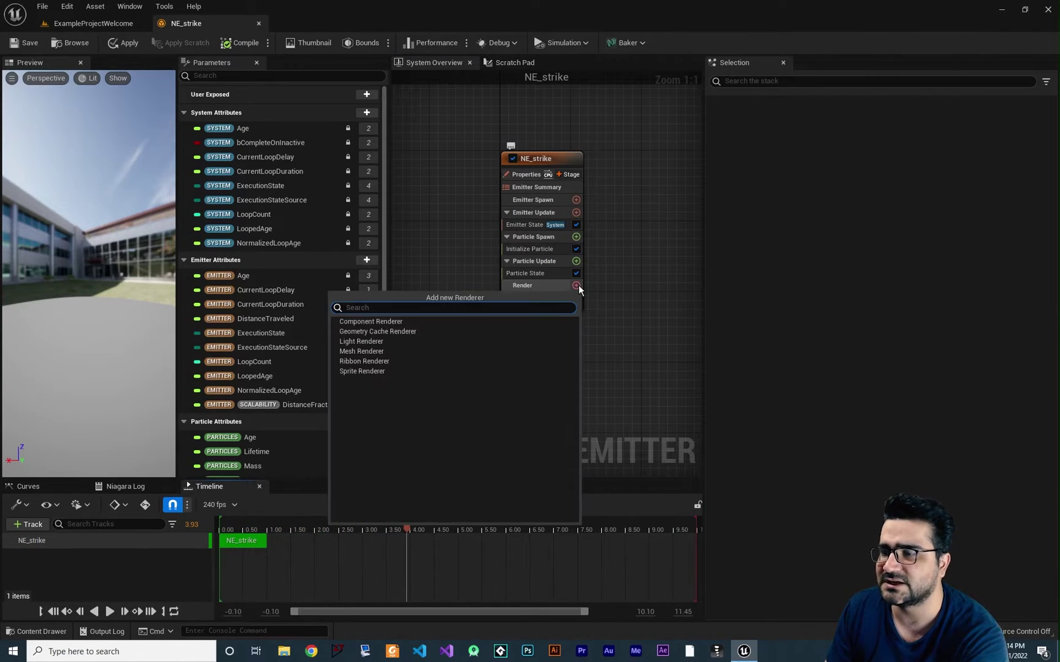
click(367, 363)
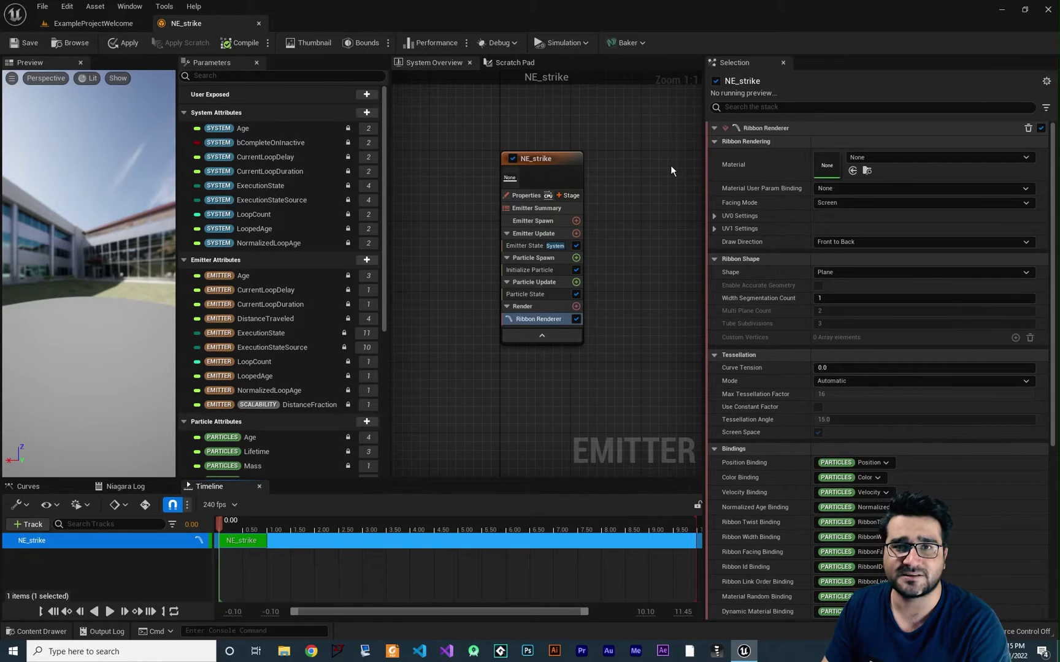
Create a new material named M_strike in the me folder.
click(38, 631)
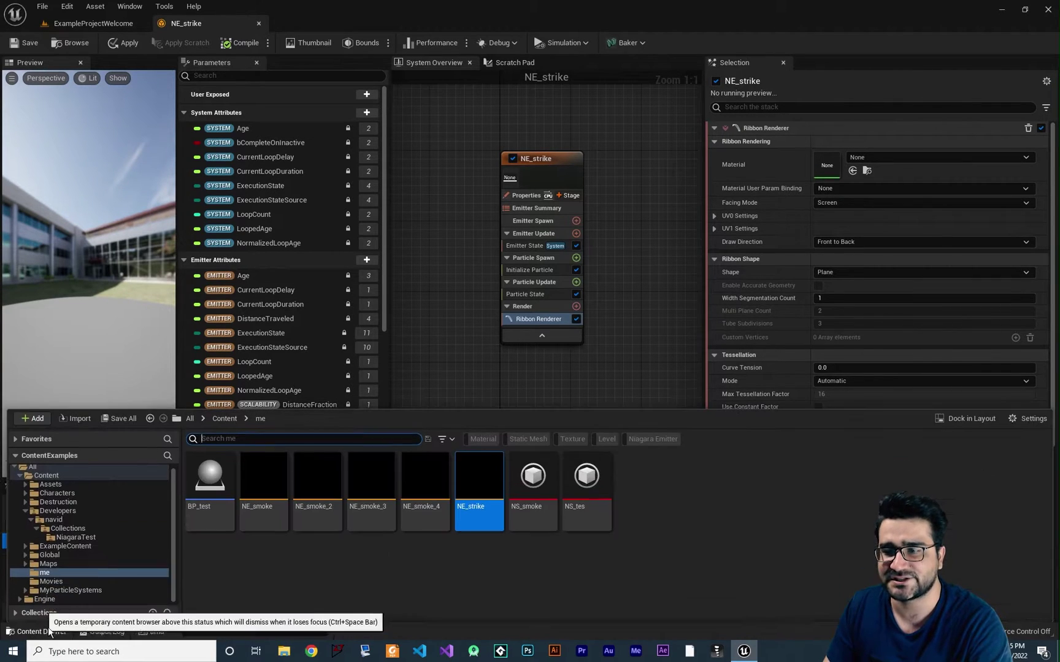
right_click(397, 579)
click(458, 331)
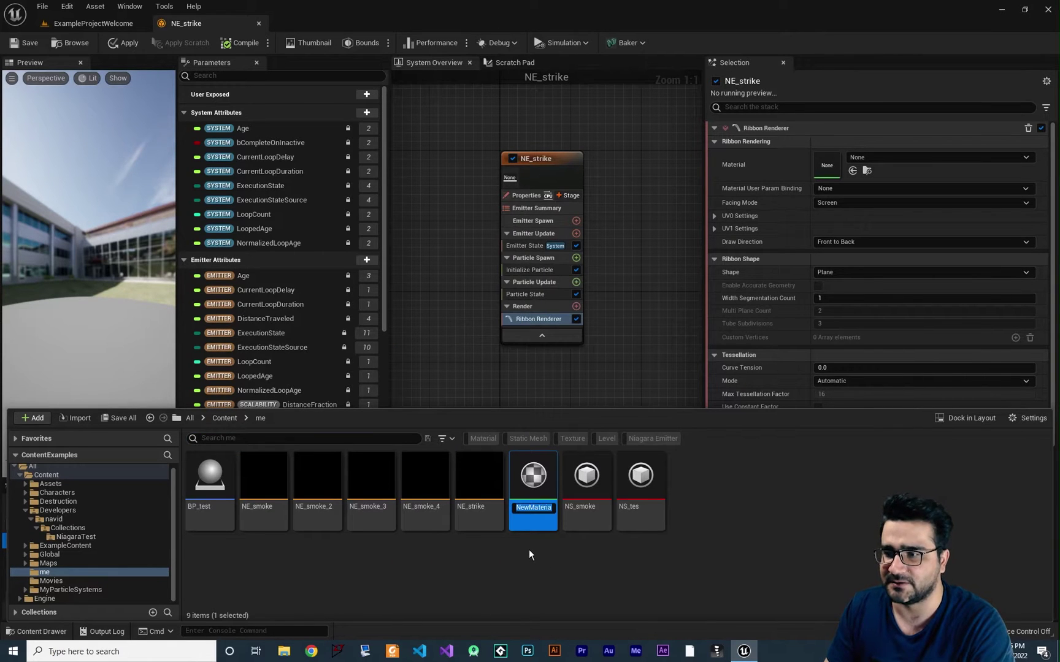
text(M_strike)
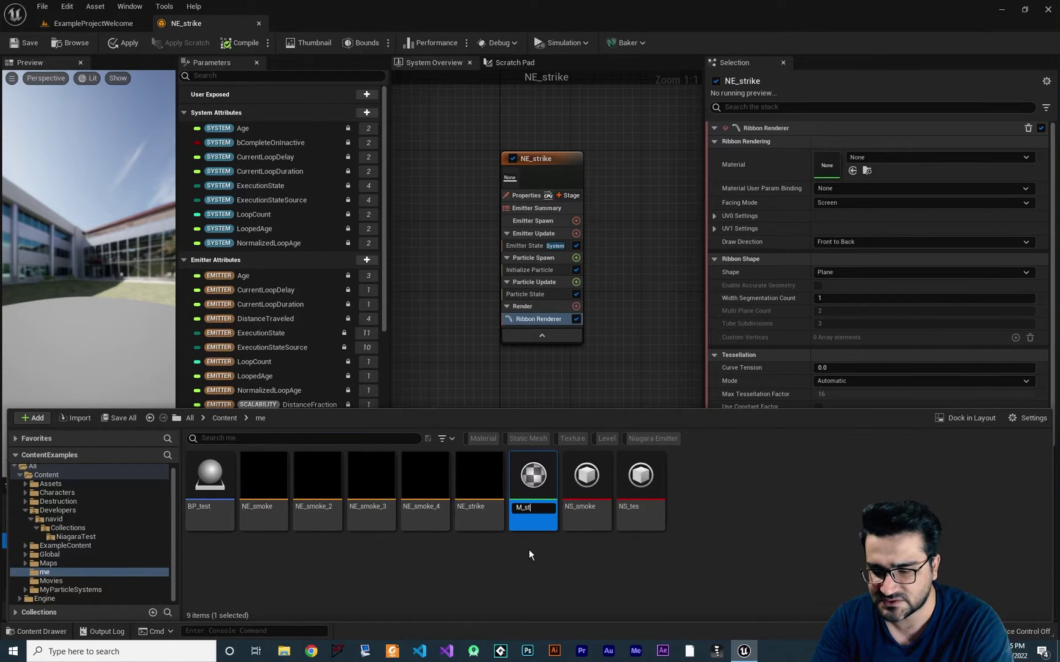
key(Return)
Open the M_strike material and place a ParticleColor node well to the left of the material's result node.
double_click(265, 485)
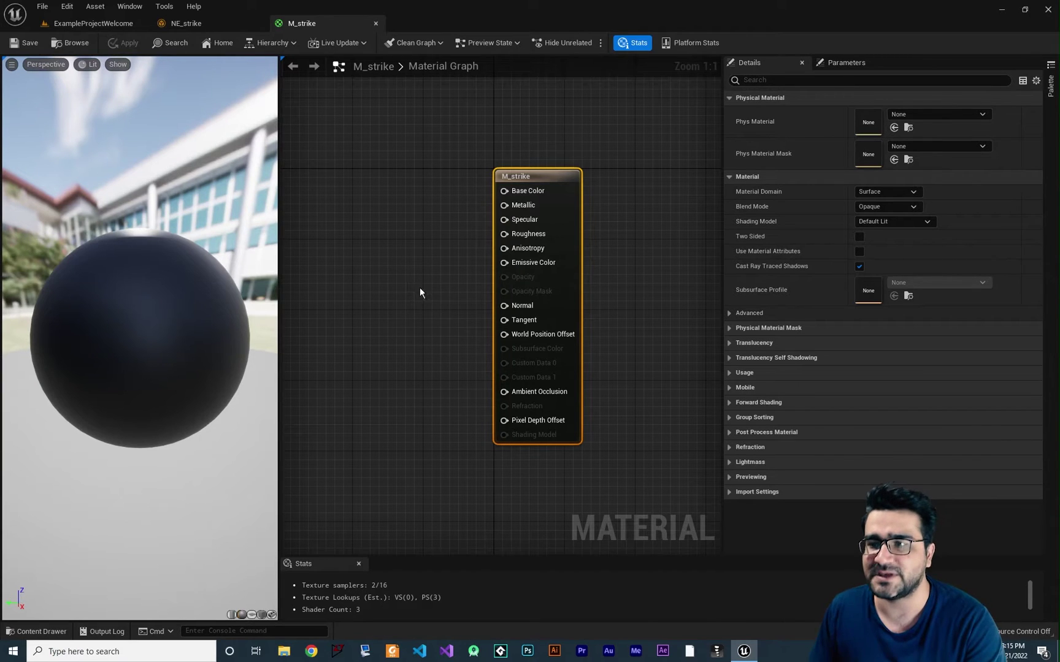
right_drag(444, 258, 577, 284)
right_click(445, 258)
text(part)
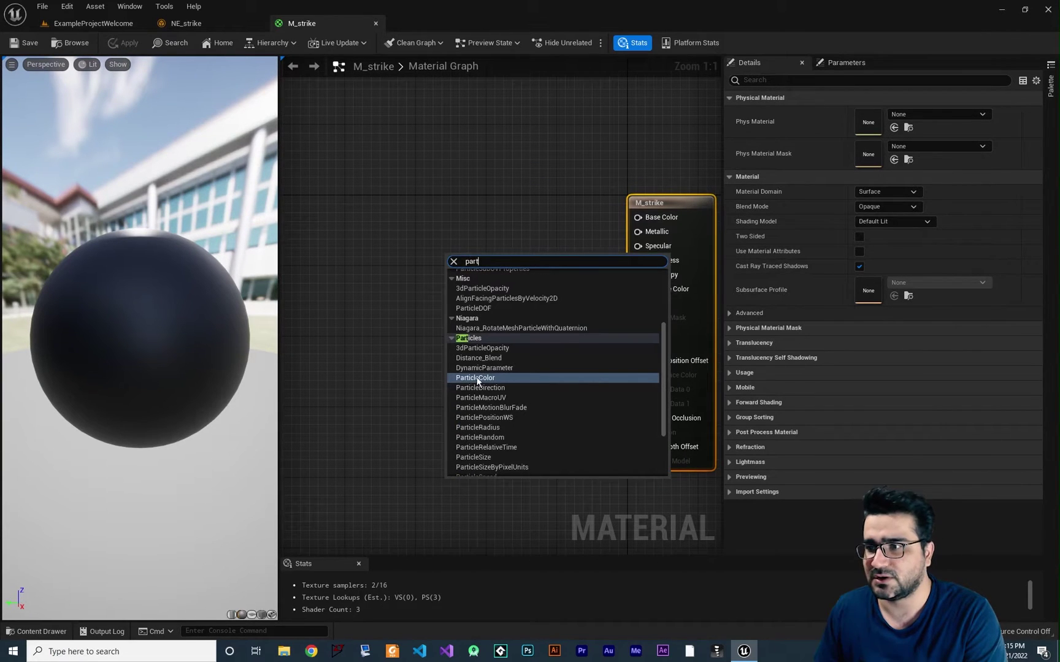
click(500, 379)
drag(471, 264, 374, 217)
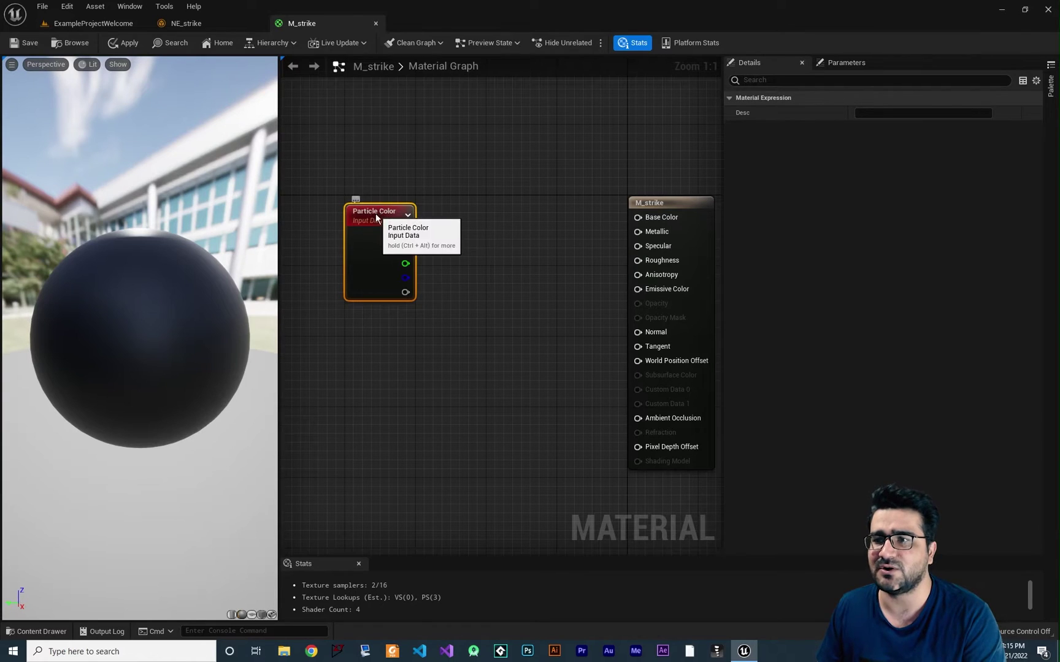
drag(375, 214, 375, 204)
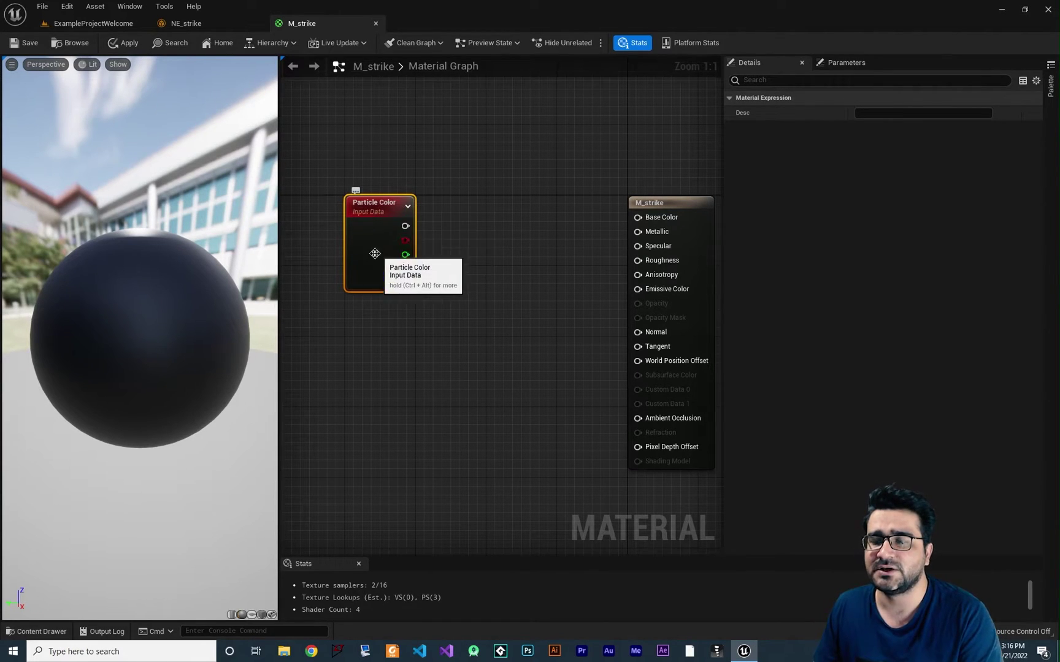
Set the M_strike material's Blend Mode to Additive.
click(653, 200)
right_drag(594, 256, 544, 237)
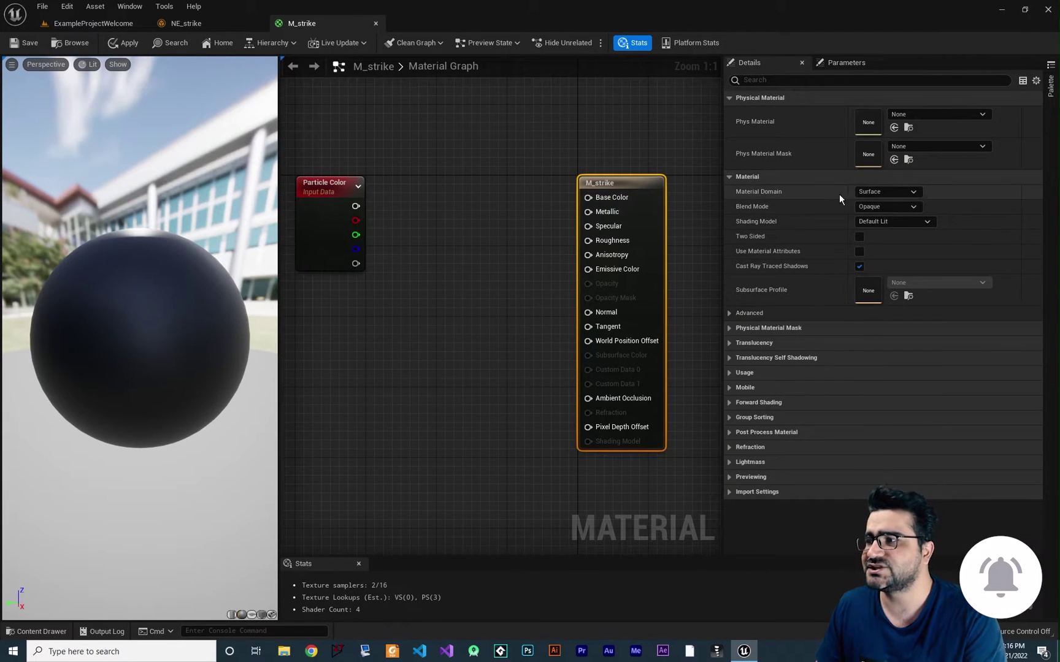
click(866, 205)
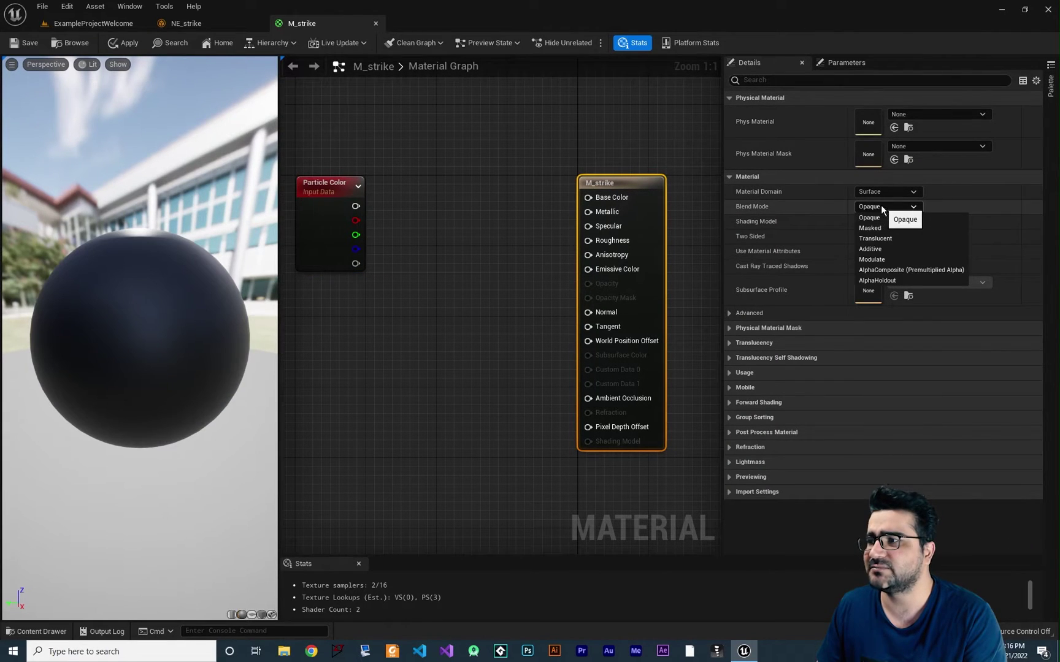
click(887, 248)
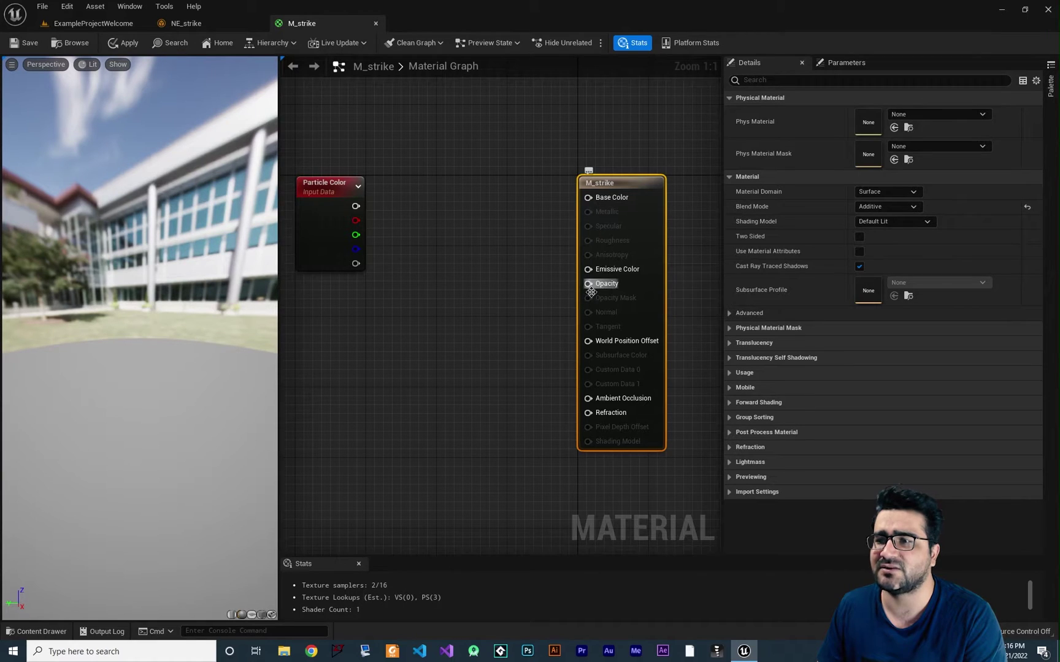
right_drag(589, 279, 637, 275)
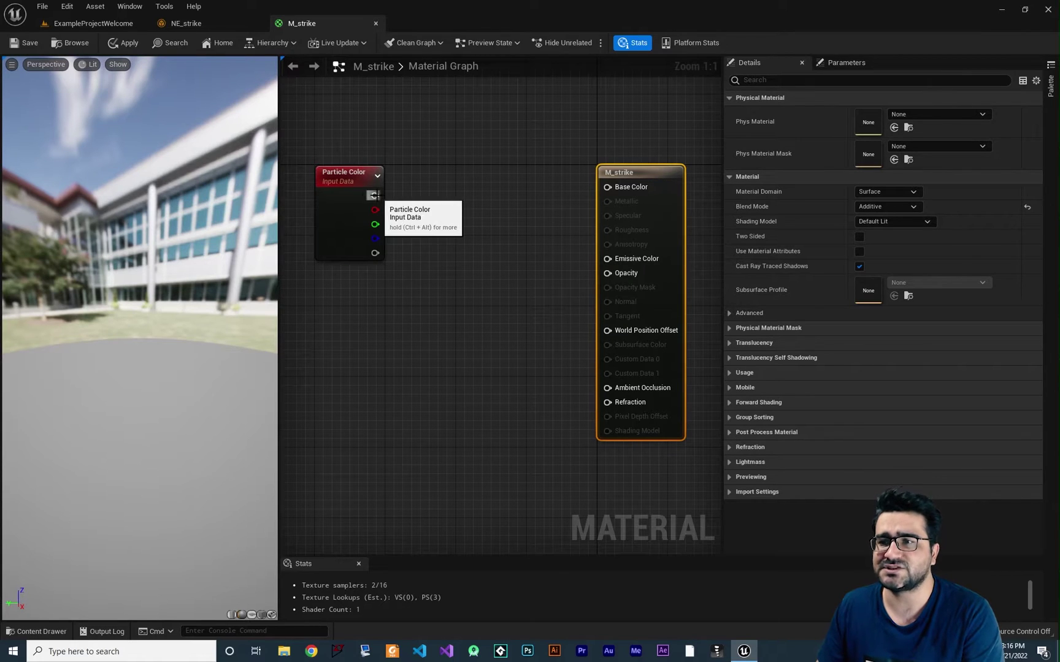
Connect Particle Color's combined color output to Emissive Color and its alpha output to Opacity, and save the material.
drag(375, 195, 607, 260)
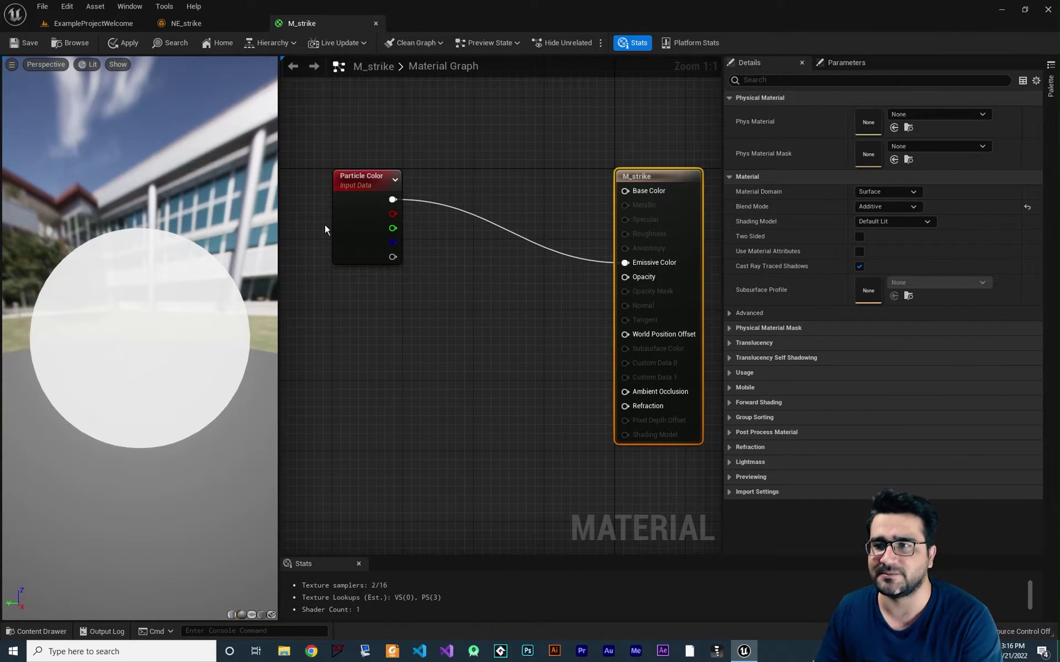
right_drag(325, 230, 361, 205)
drag(430, 233, 663, 253)
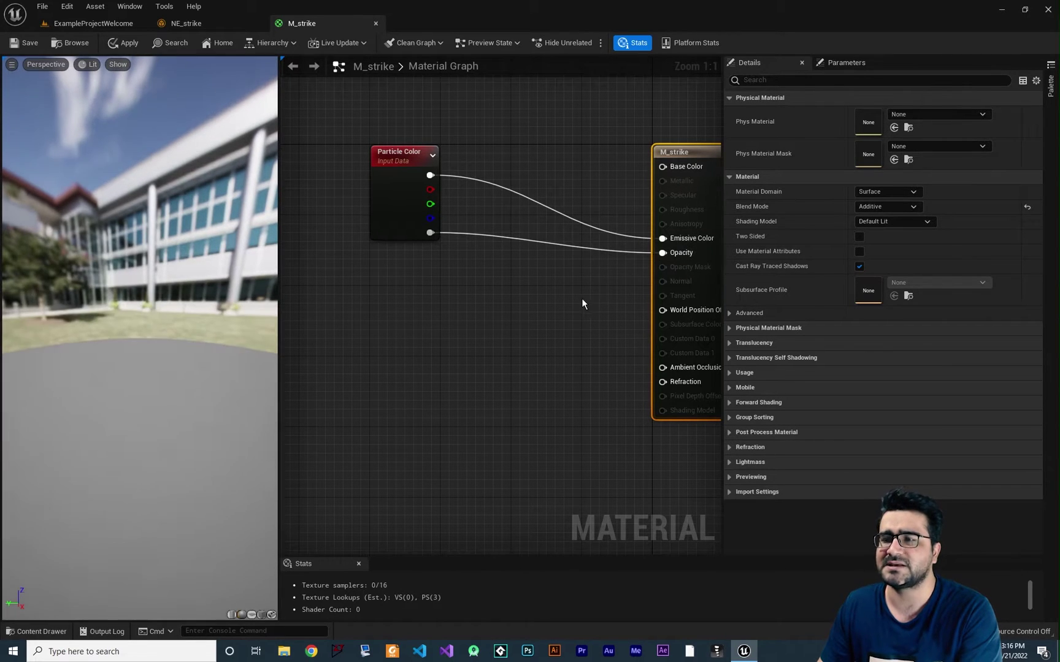
right_drag(581, 298, 559, 302)
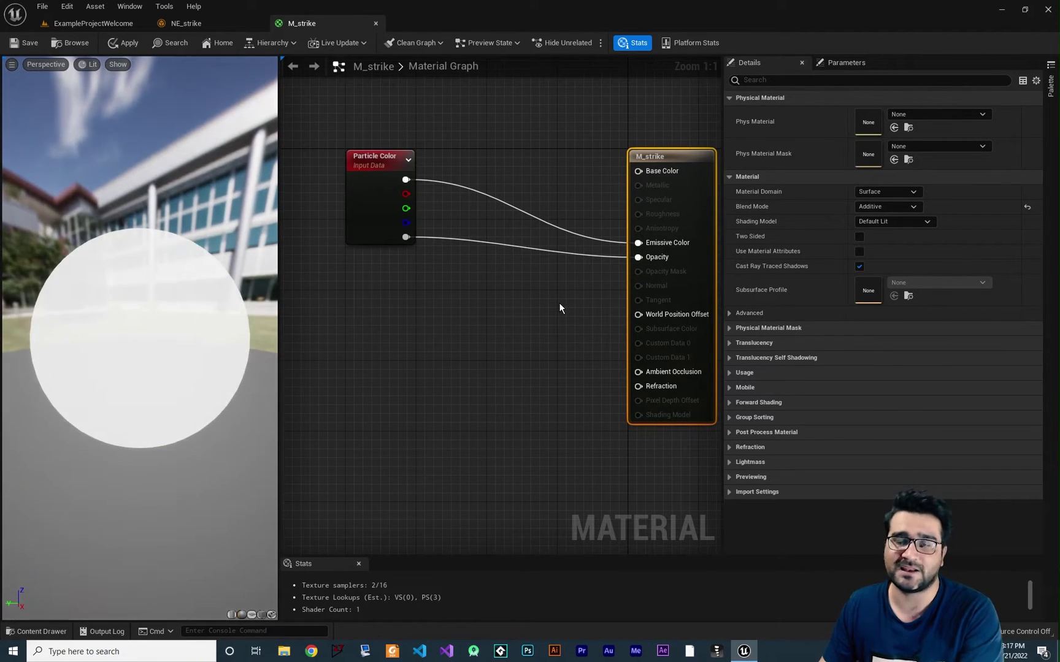
key(Home)
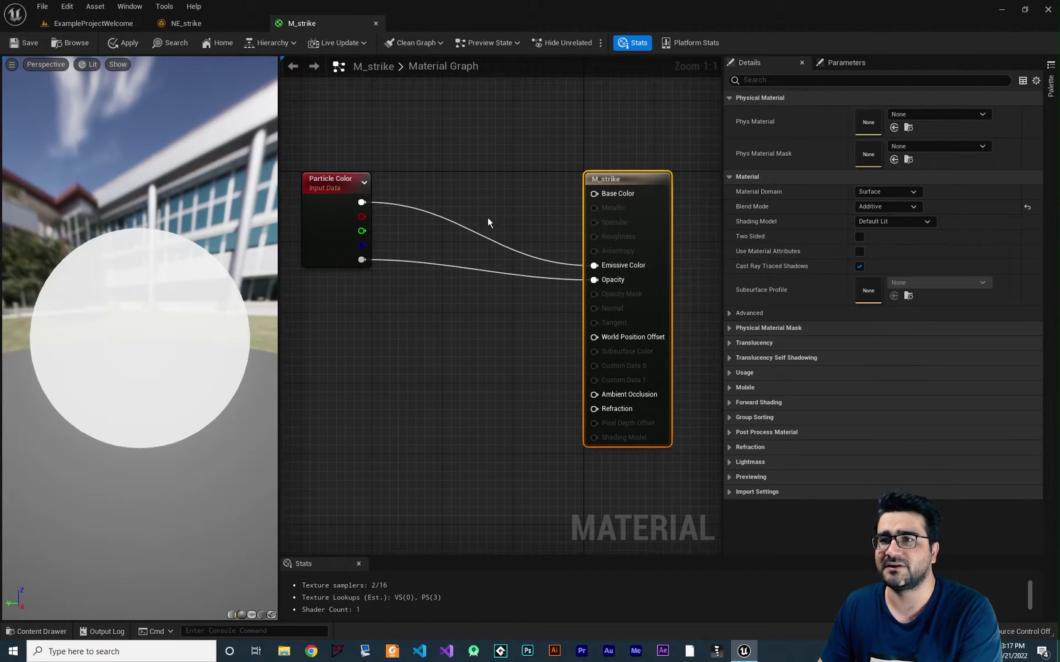
right_drag(467, 328, 473, 328)
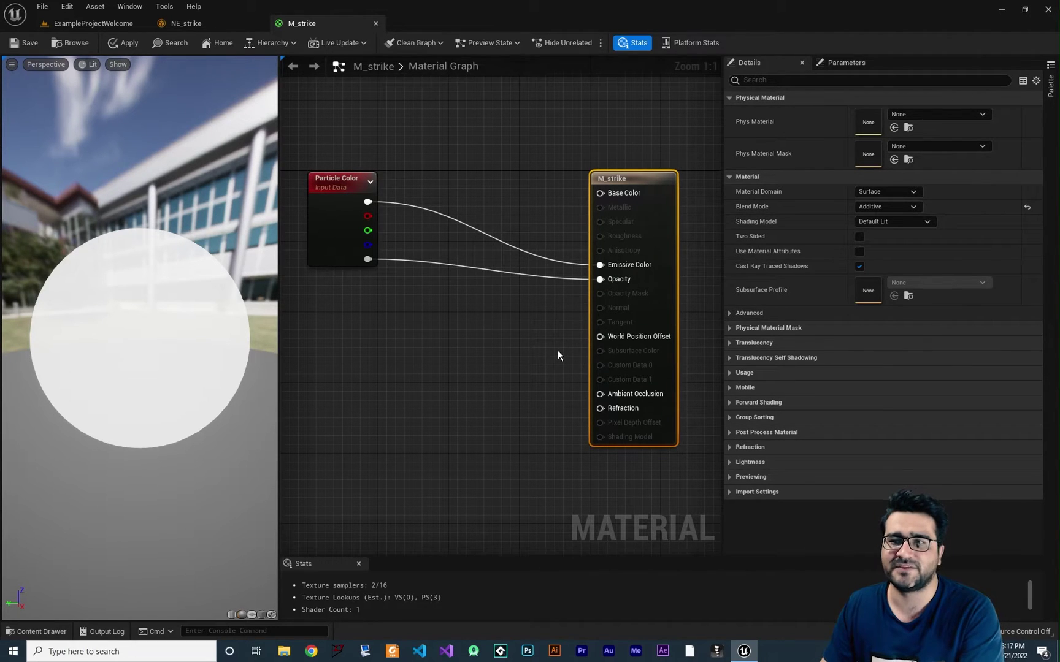
key(ctrl+s)
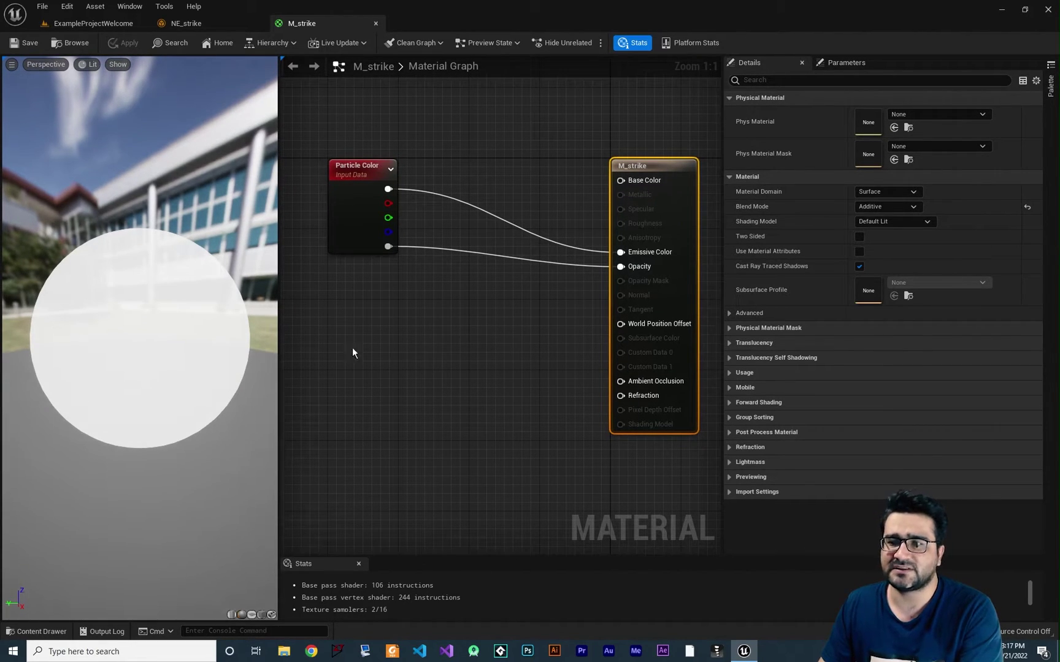
Add a TextureCoordinate node to the graph and place it below and left of the Particle Color node.
right_drag(353, 353, 405, 326)
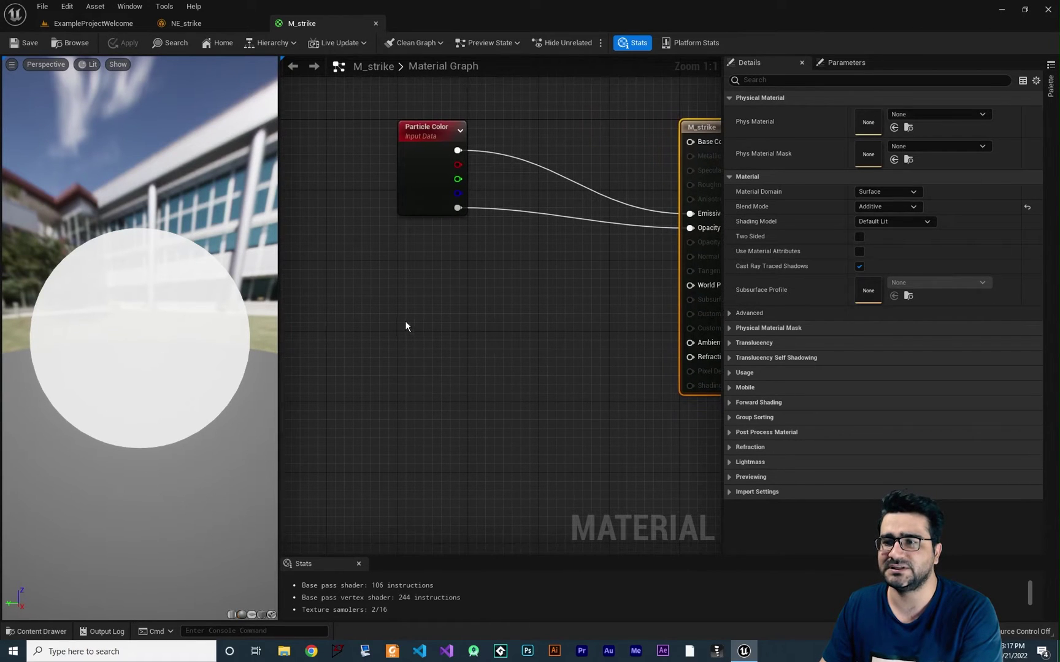
right_click(400, 320)
text(texture coor)
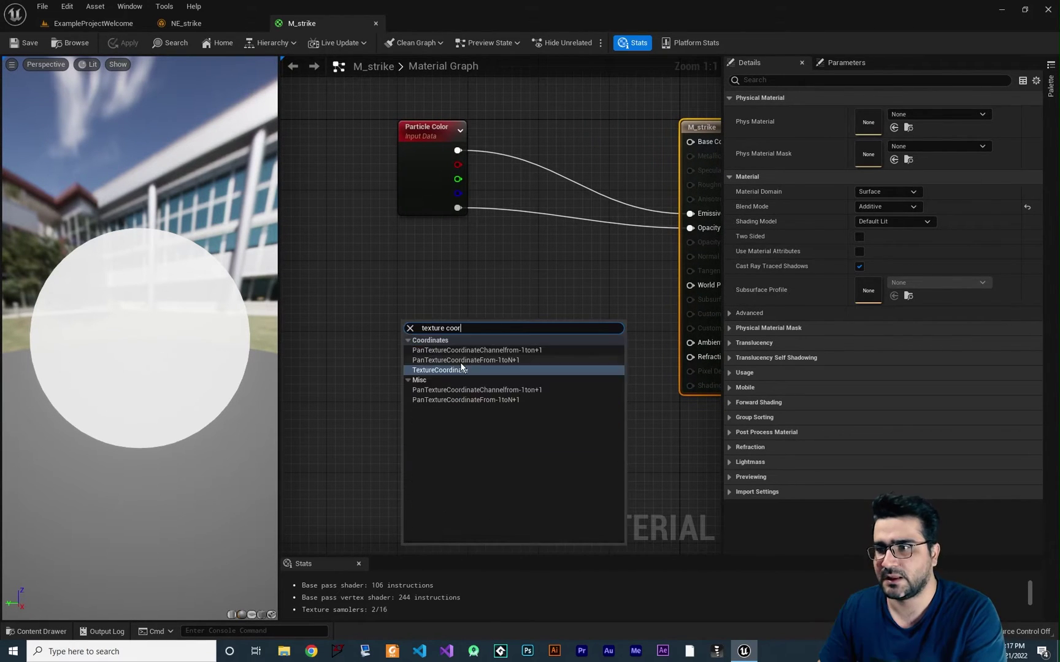
click(460, 366)
drag(457, 322, 378, 305)
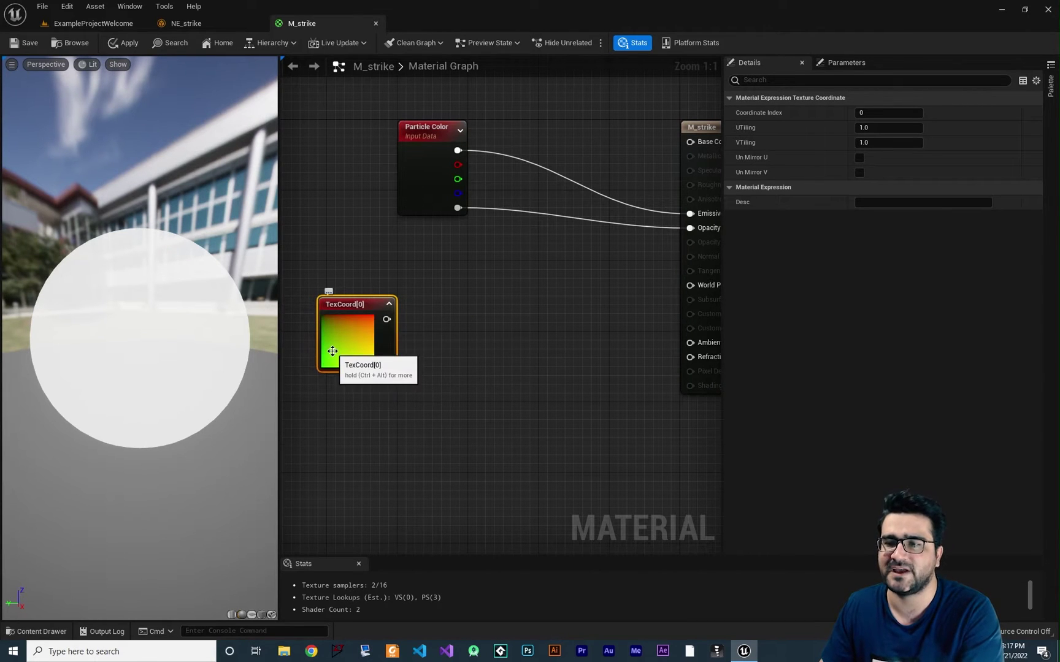
right_drag(430, 358, 417, 377)
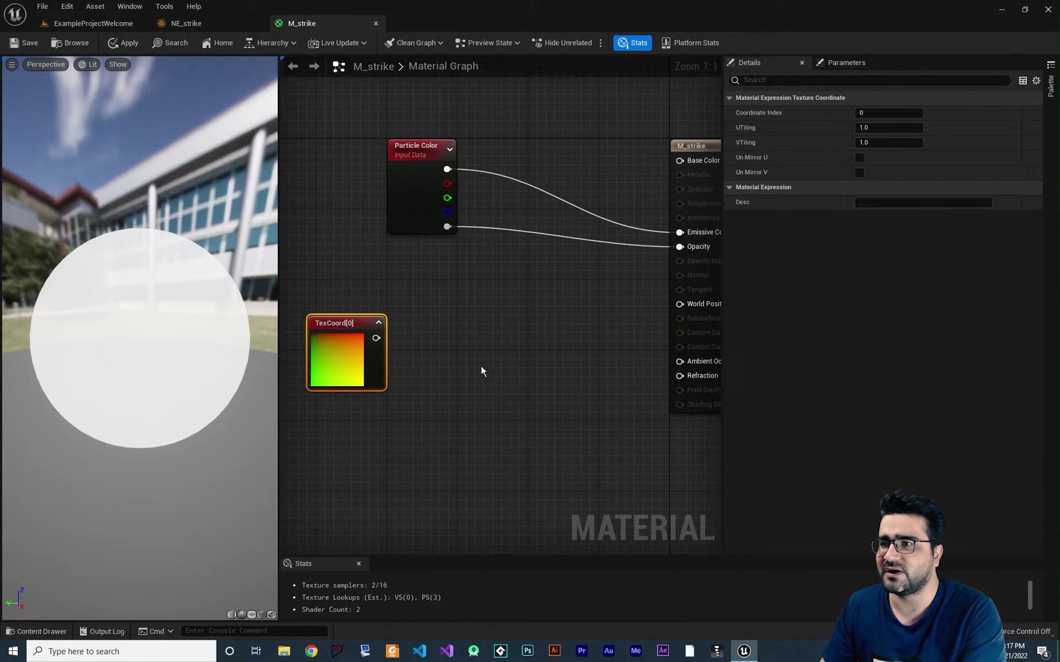
Disconnect the Particle Color links from the material's Opacity and Emissive Color inputs.
alt+click(680, 247)
alt+click(680, 231)
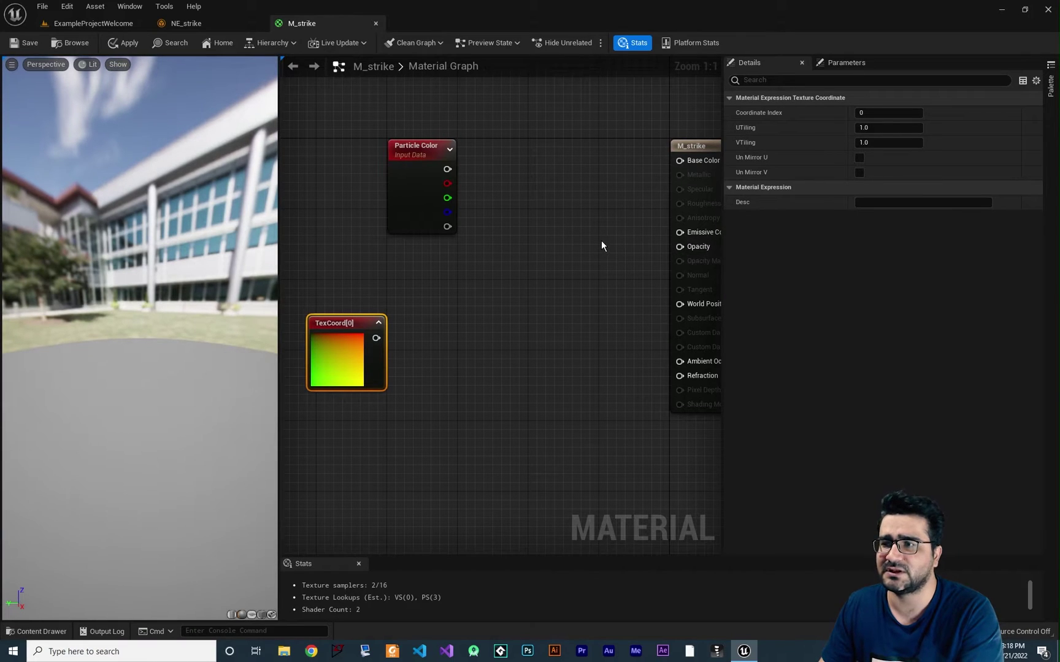
Connect the TexCoord output to the material's Base Color, switch the preview mesh to a plane, and inspect the gradient.
drag(385, 341, 679, 160)
click(249, 613)
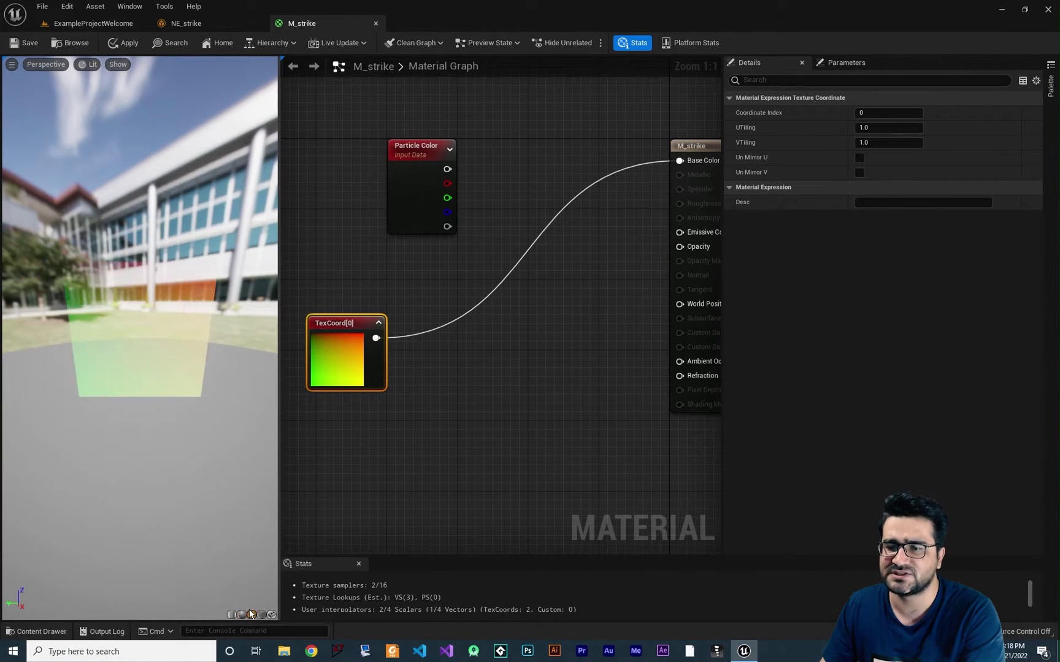
drag(135, 334, 147, 387)
right_drag(531, 345, 549, 310)
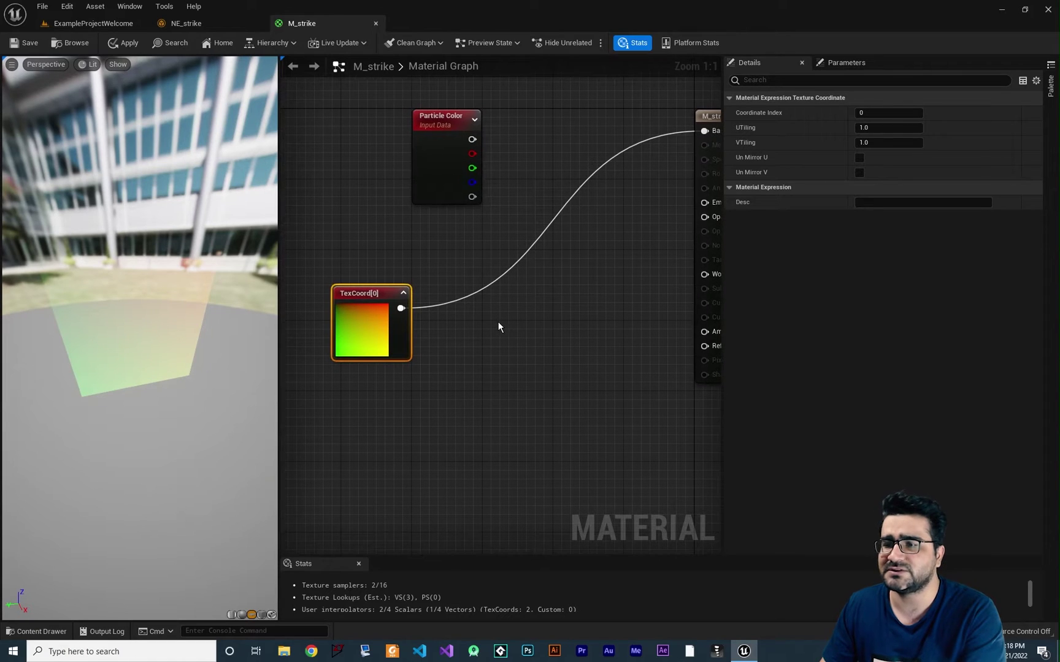
Add a ComponentMask node beside the TexCoord node with only the R channel enabled.
right_click(455, 314)
text(mask com)
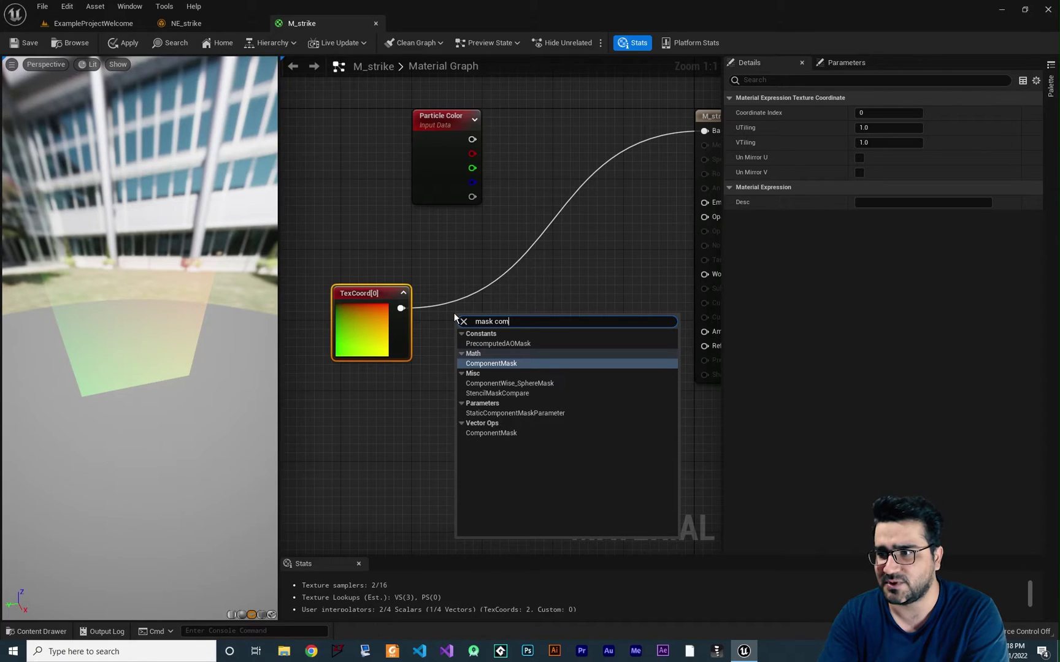
click(491, 363)
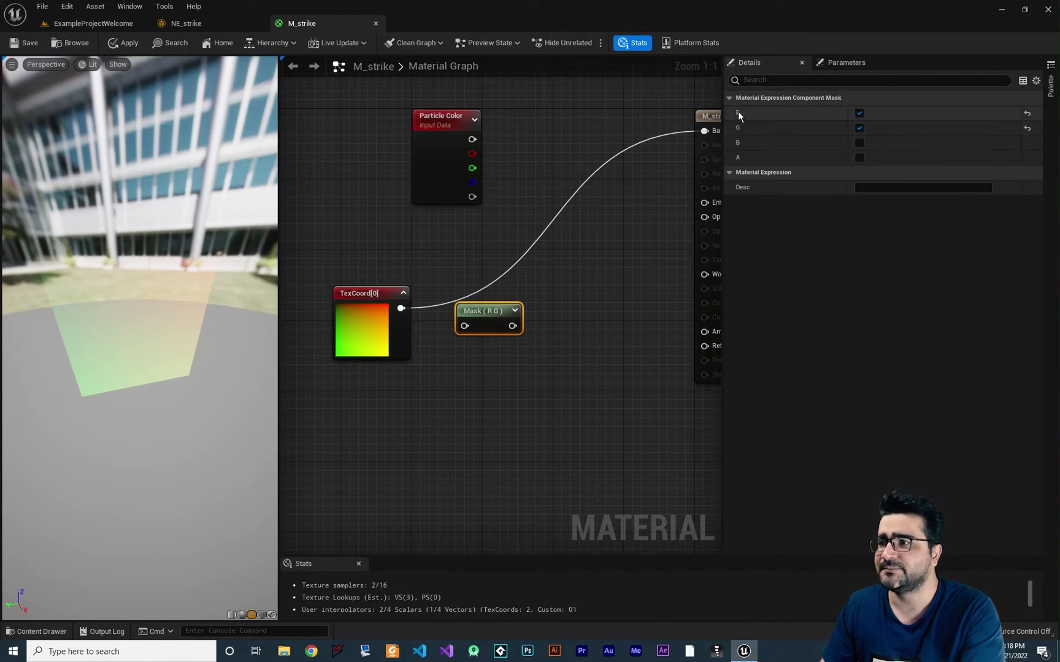
click(860, 129)
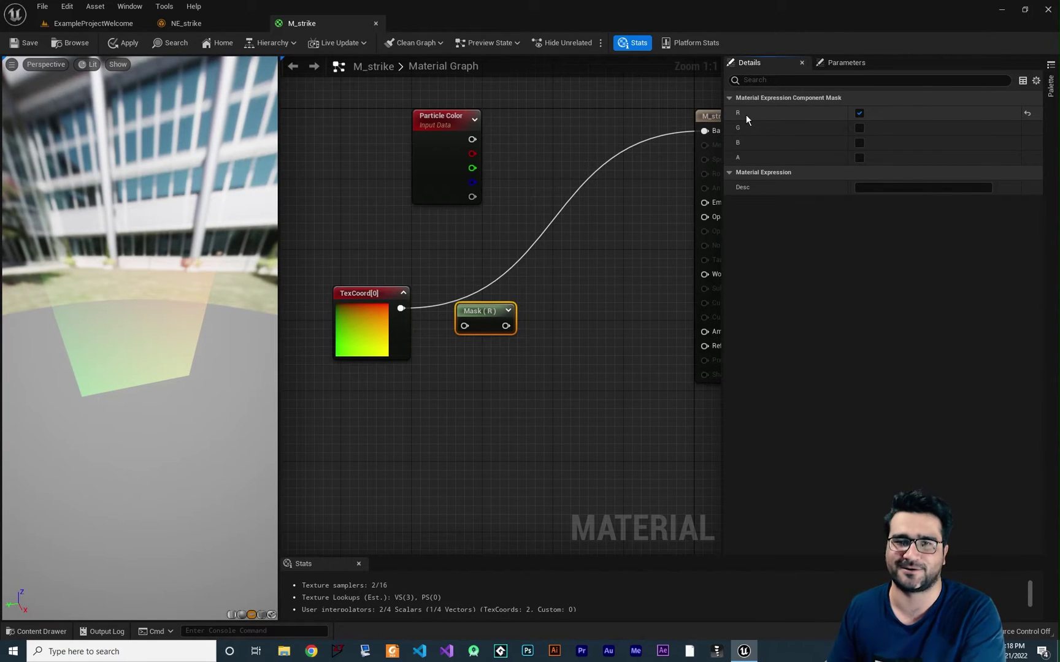
Route TexCoord through the R mask into Base Color and inspect the resulting gradient on the preview plane.
drag(402, 308, 647, 134)
right_drag(571, 330, 549, 291)
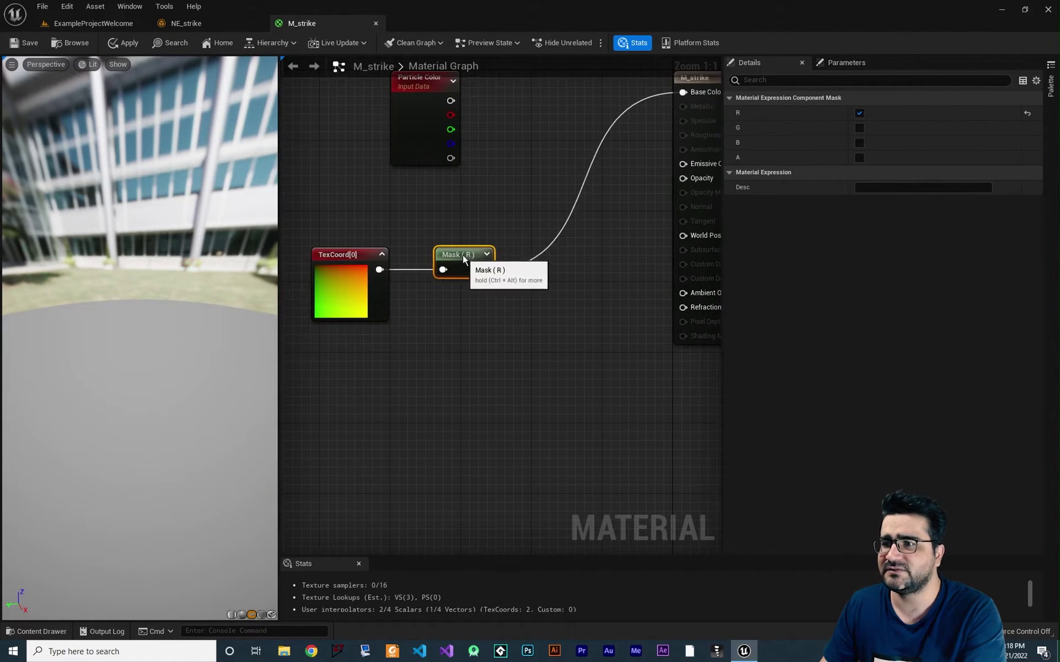
drag(141, 245, 165, 251)
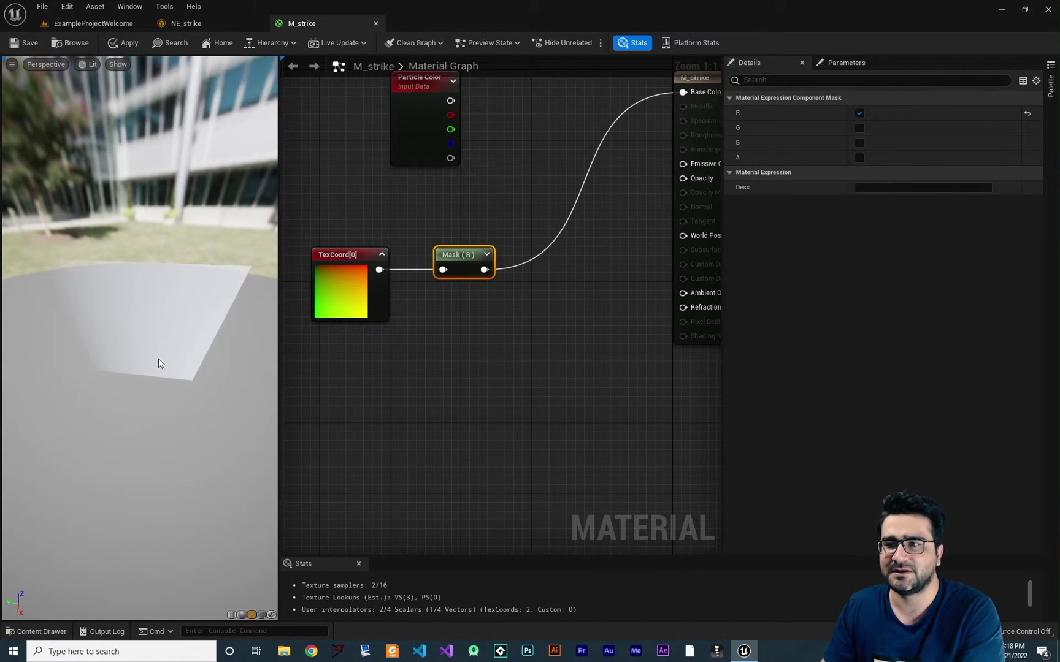
mouse_move(159, 358)
mouse_down()
mouse_move(91, 365)
mouse_move(147, 350)
mouse_up()
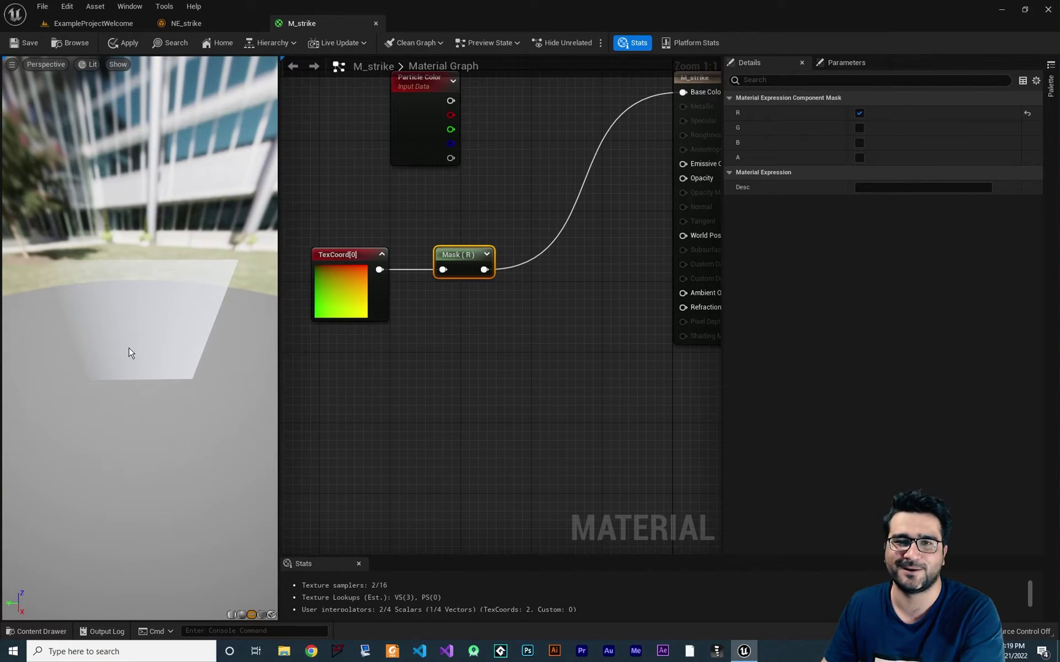
right_drag(478, 320, 474, 325)
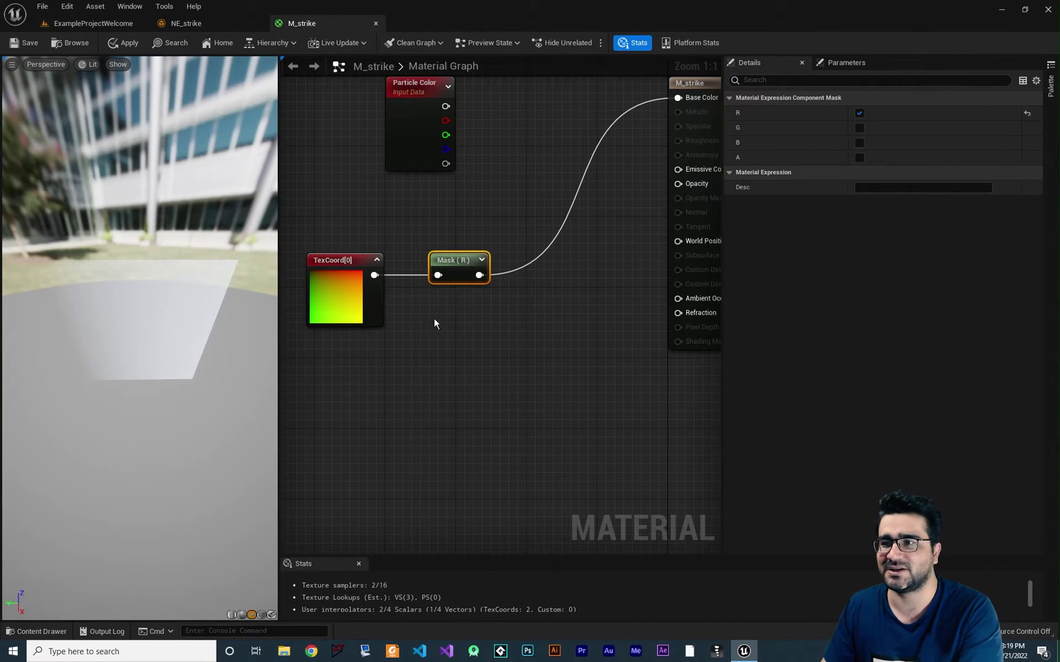
Add a OneMinus node and insert it between the R mask and Base Color.
right_drag(521, 286, 496, 314)
right_click(499, 314)
text(one)
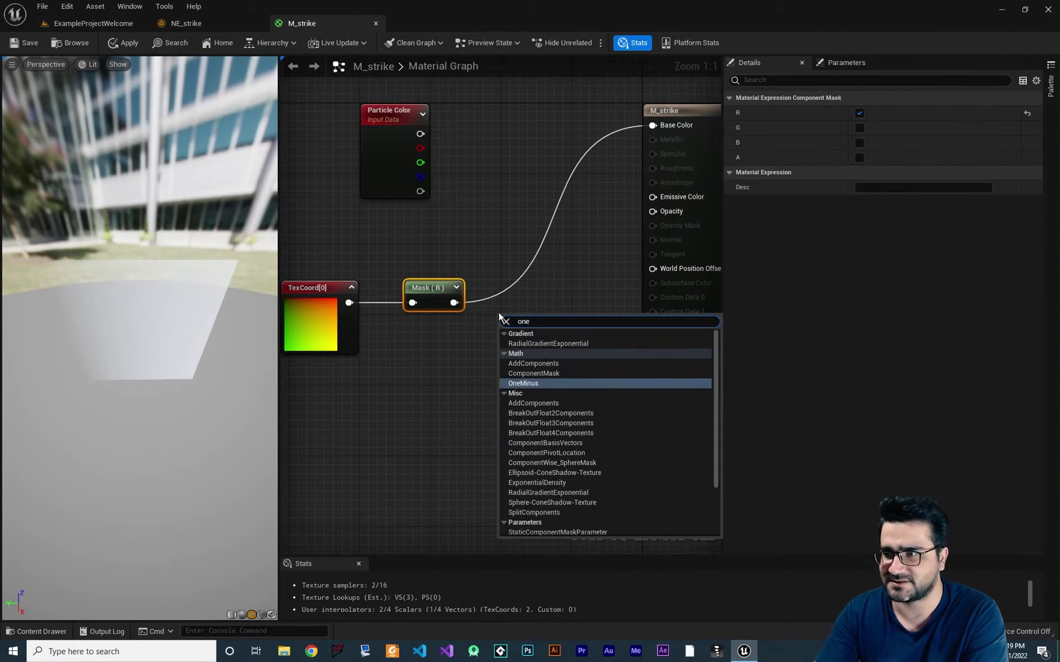
key(Return)
drag(510, 316, 652, 126)
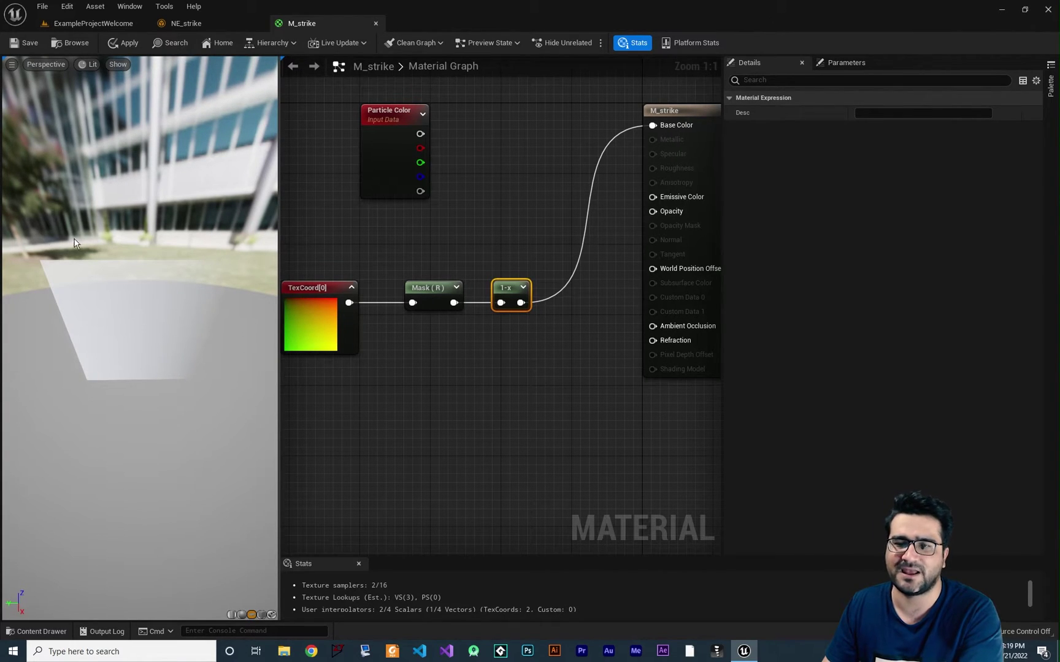
Move Particle Color further left and add a Multiply node with Particle Color's alpha output feeding its A input.
right_drag(537, 365, 556, 417)
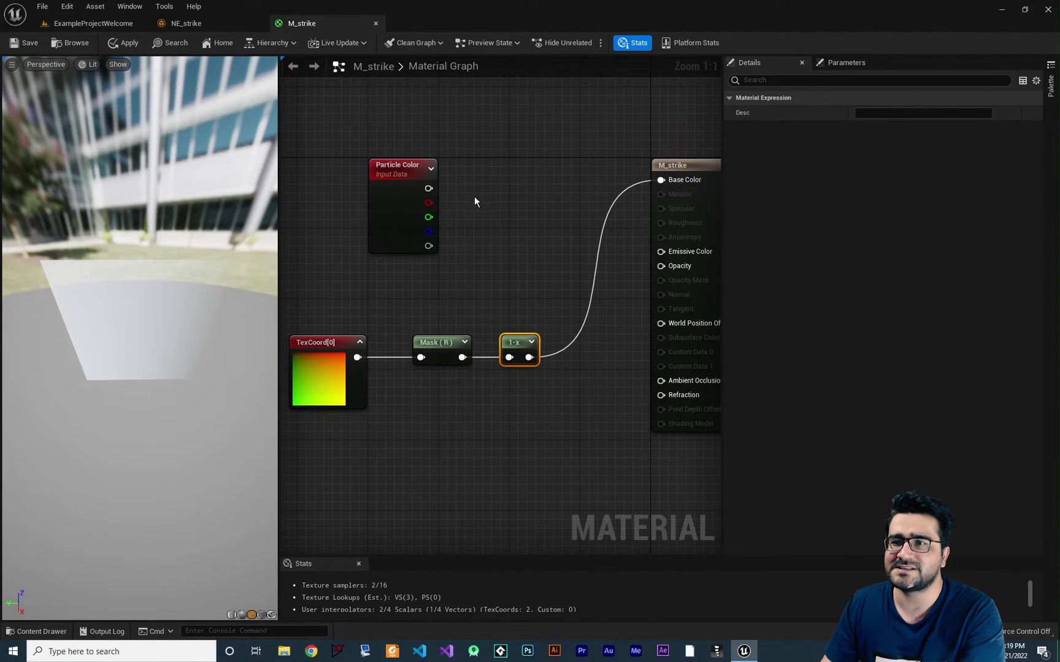
drag(404, 174, 333, 176)
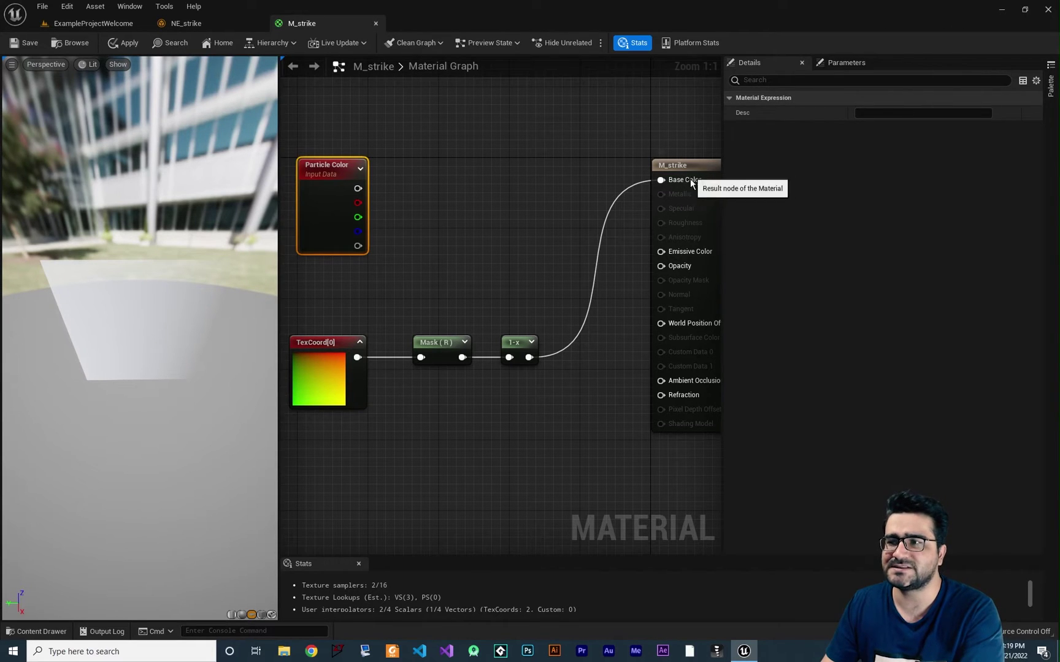
drag(358, 246, 516, 262)
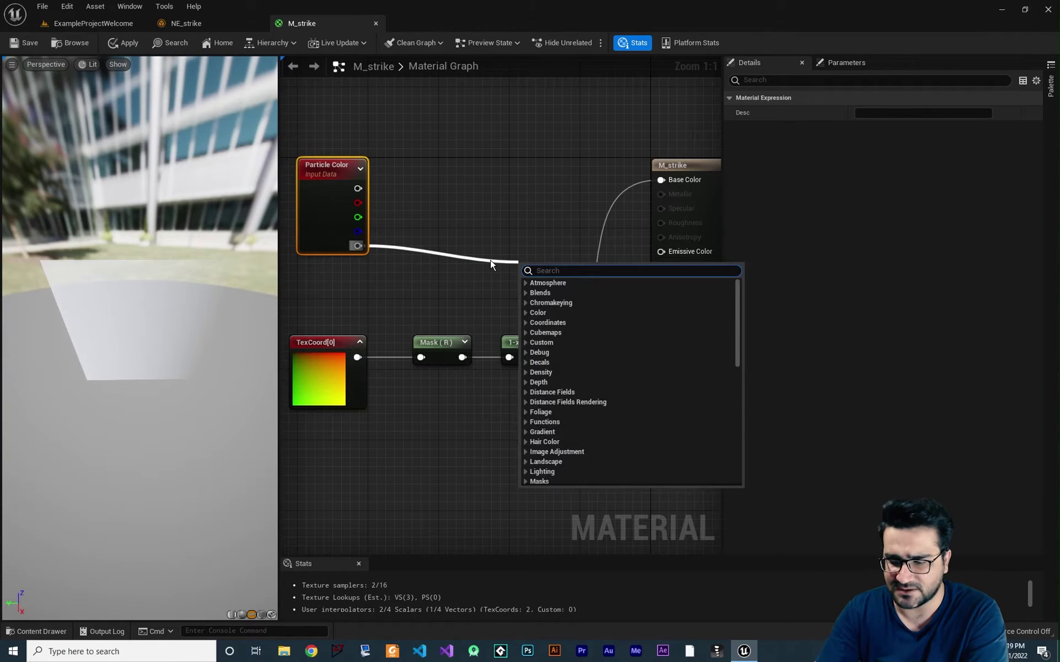
text(mul)
key(Return)
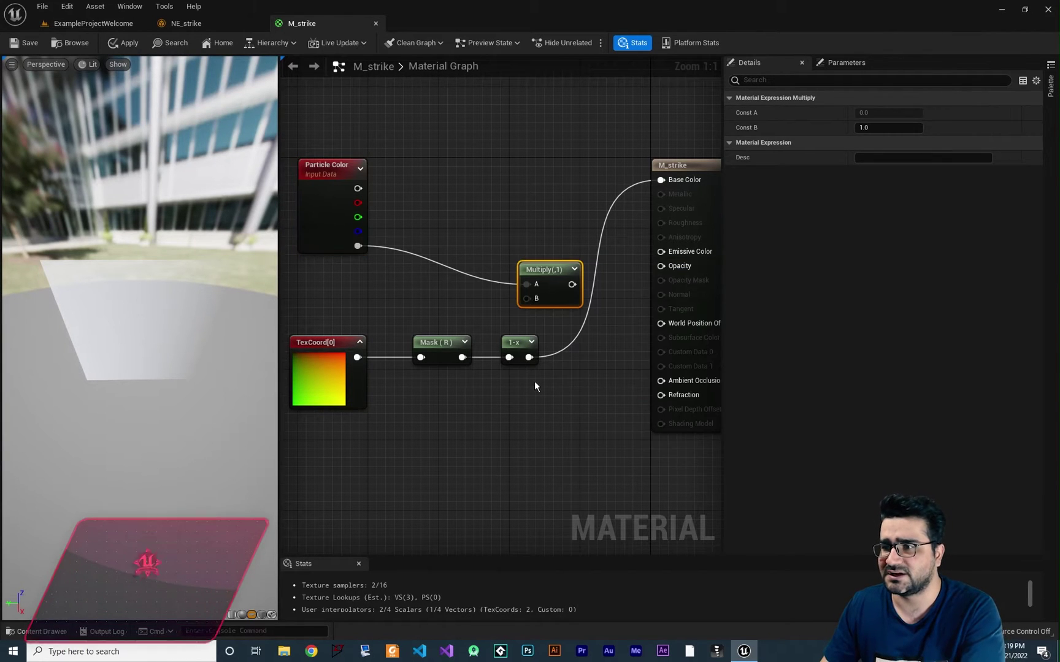
drag(549, 276, 505, 235)
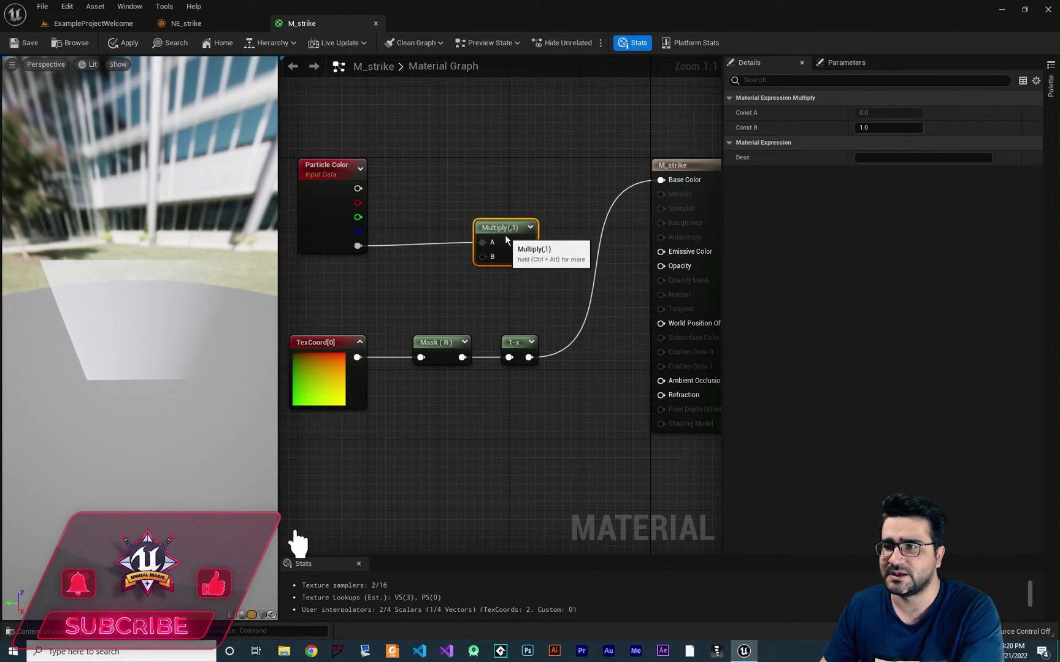
Connect the OneMinus output to Multiply's B input, link Multiply to Opacity, and disconnect Base Color.
drag(527, 357, 483, 256)
drag(506, 228, 660, 266)
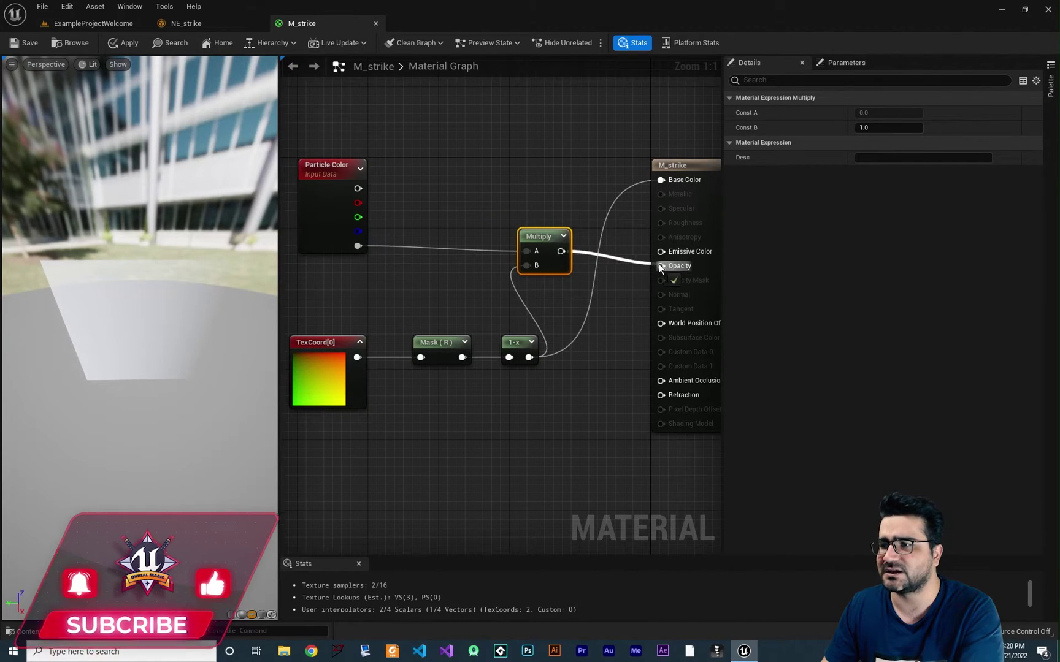
alt+click(661, 180)
right_drag(624, 291, 613, 316)
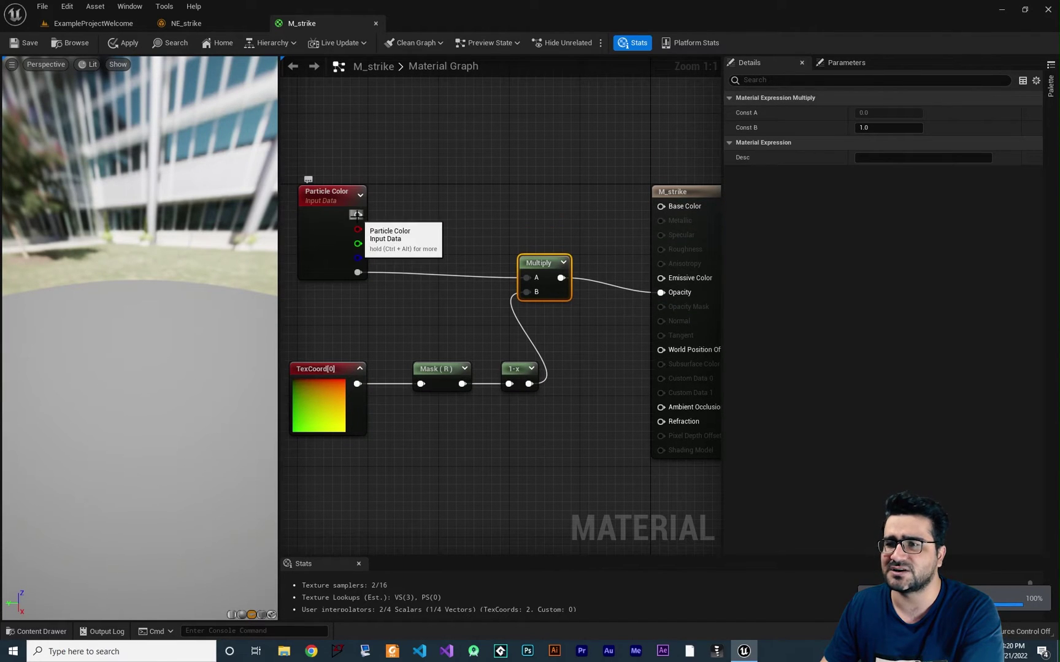
Connect Particle Color's combined color output to Emissive Color, move Multiply slightly down, and save the material.
drag(356, 214, 661, 278)
drag(542, 261, 541, 287)
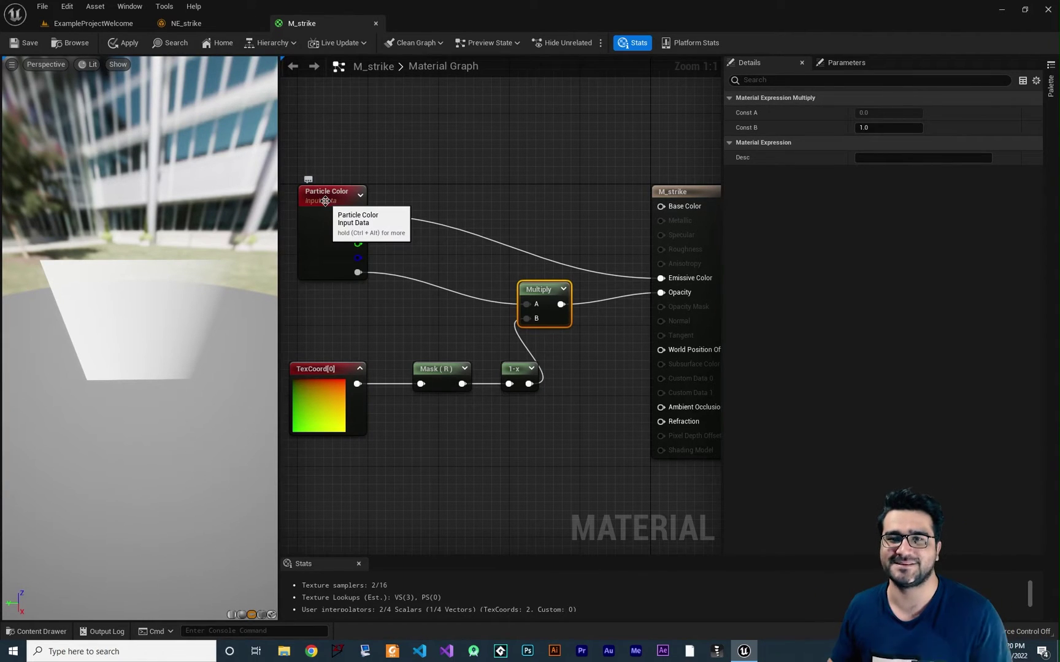
right_drag(504, 274, 490, 216)
click(21, 45)
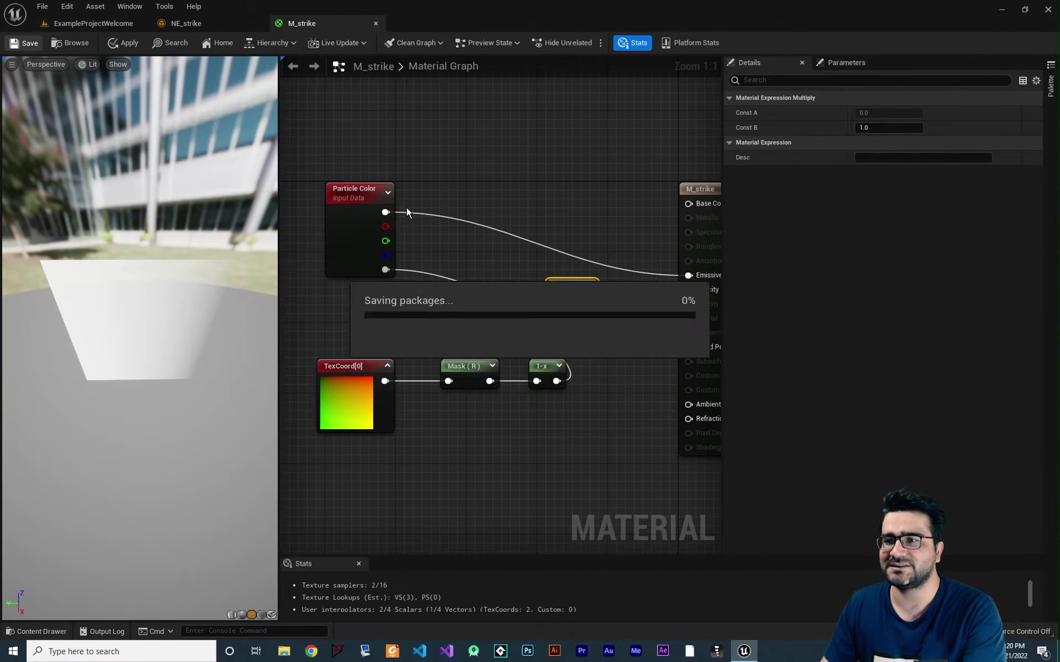
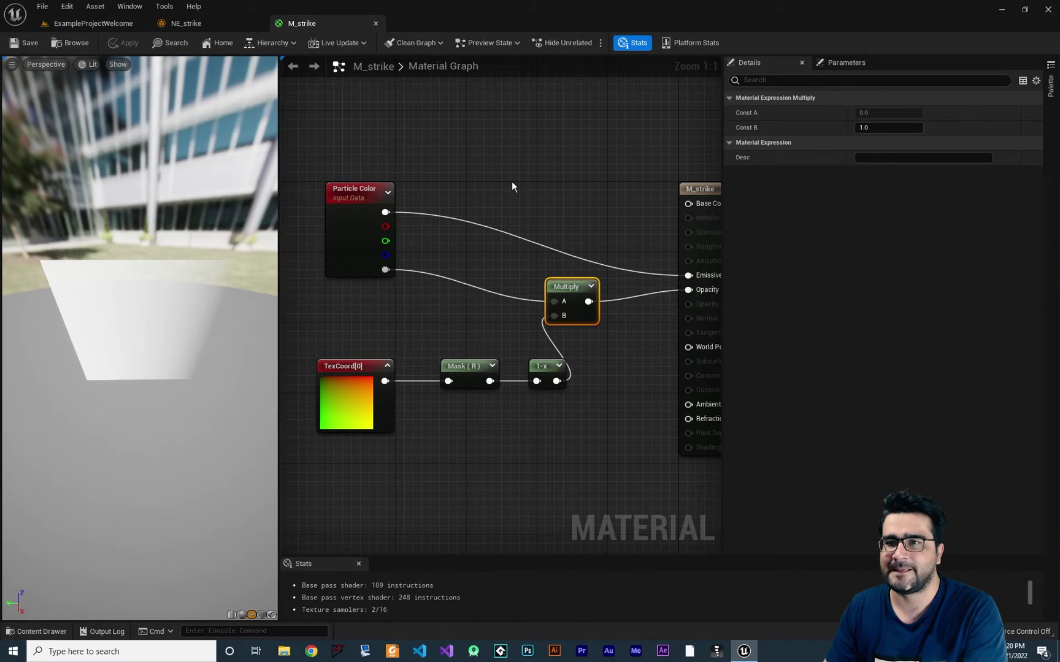
Return to the NE_strike emitter and assign M_strike as the Ribbon Renderer's material.
click(182, 24)
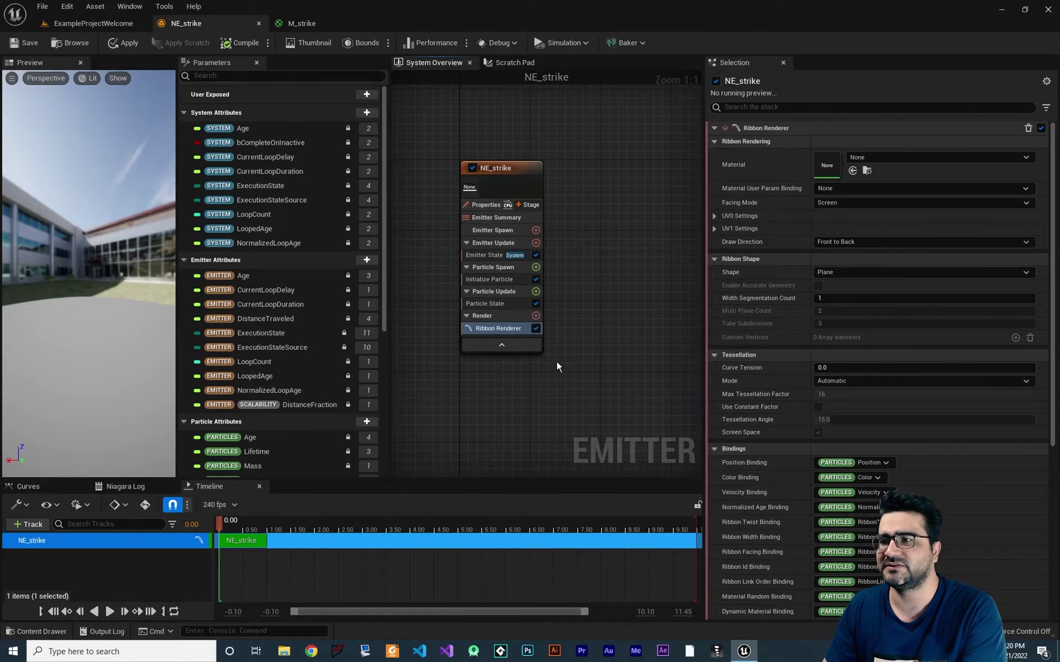
click(890, 156)
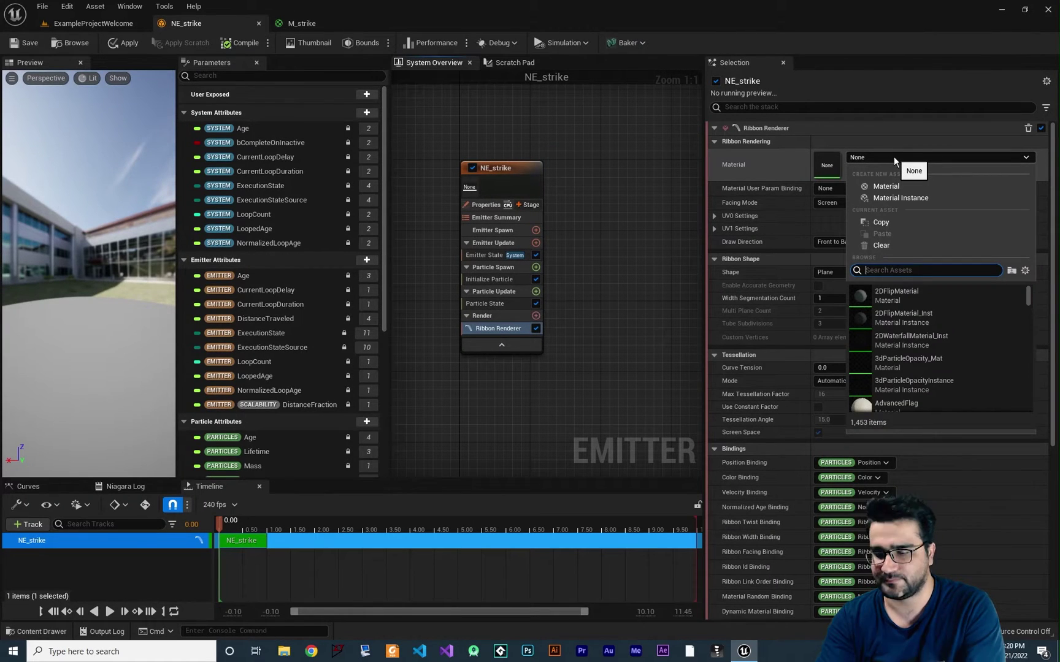
text(M_strik)
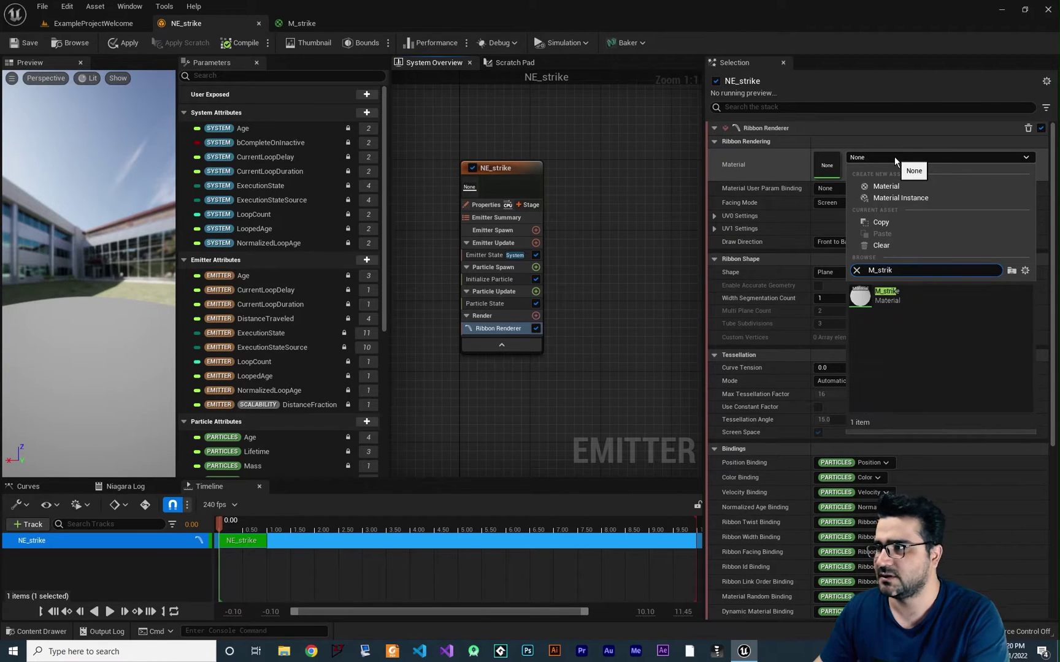
key(Return)
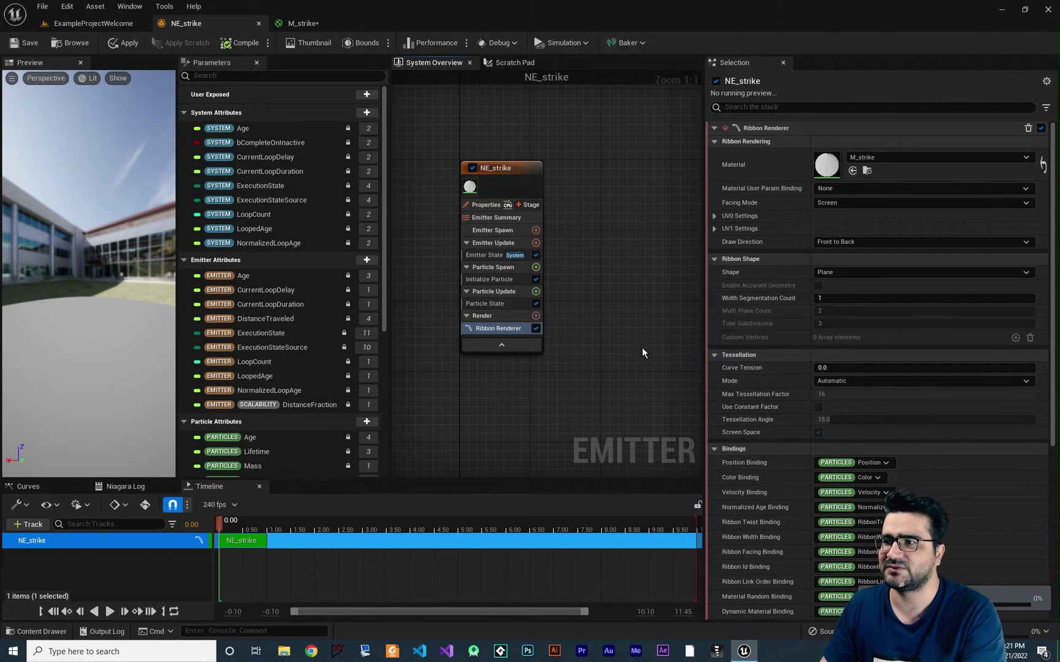
Set the Life Cycle Mode of the NE_strike emitter's Emitter State module to Self.
right_drag(606, 388, 588, 419)
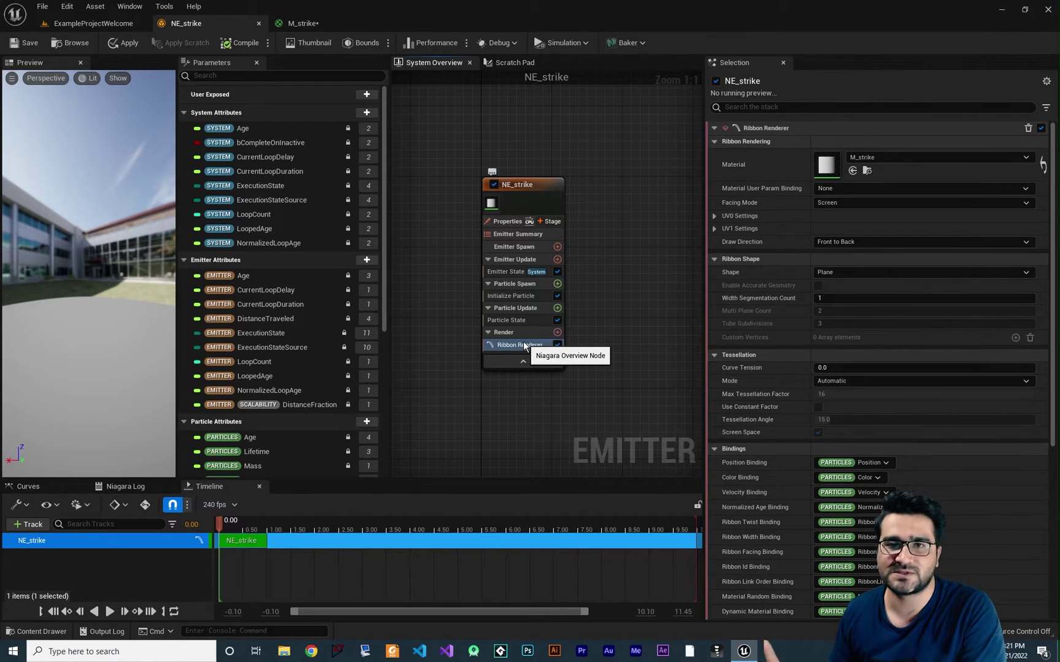
click(509, 275)
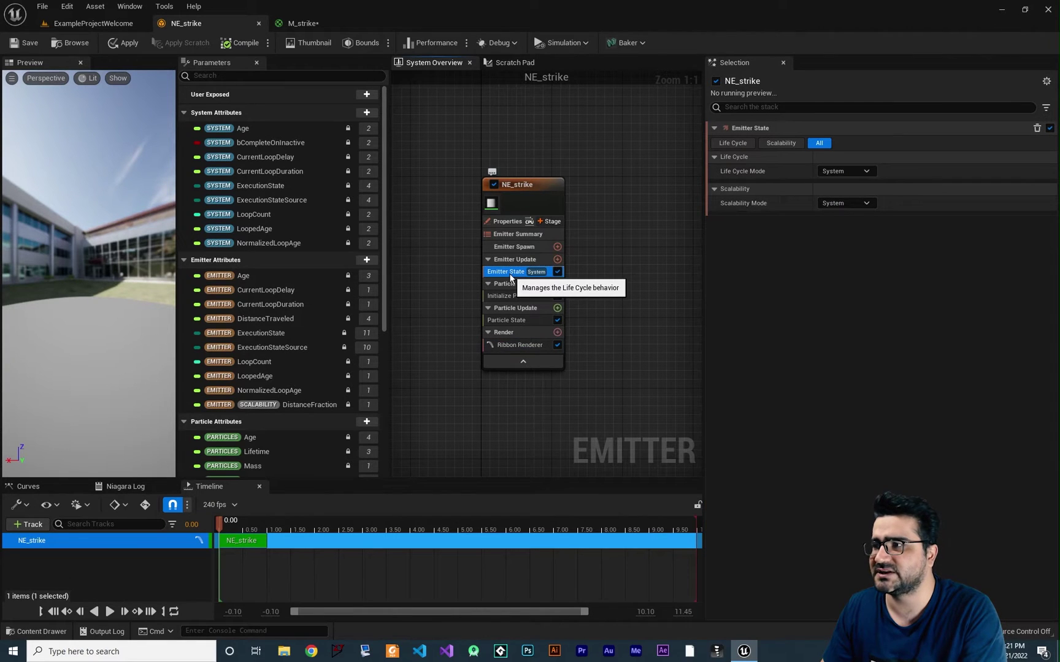
click(843, 171)
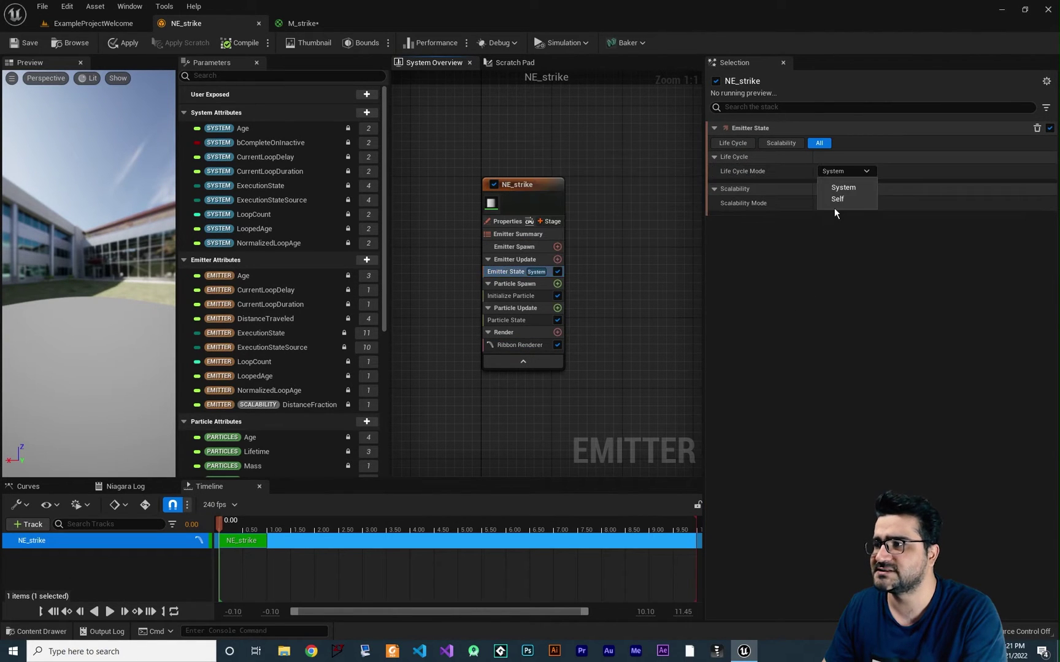
click(837, 200)
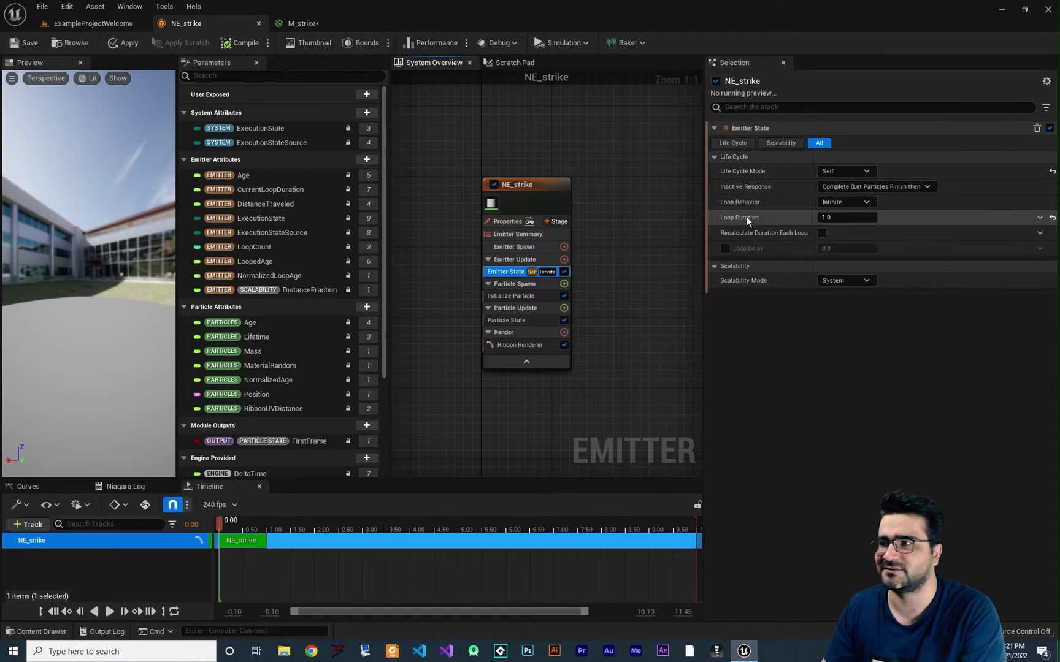
Choose Complete (Let Particles Finish then Kill Emitter) as the Inactive Response and check the Loop Behavior options.
mouse_move(764, 194)
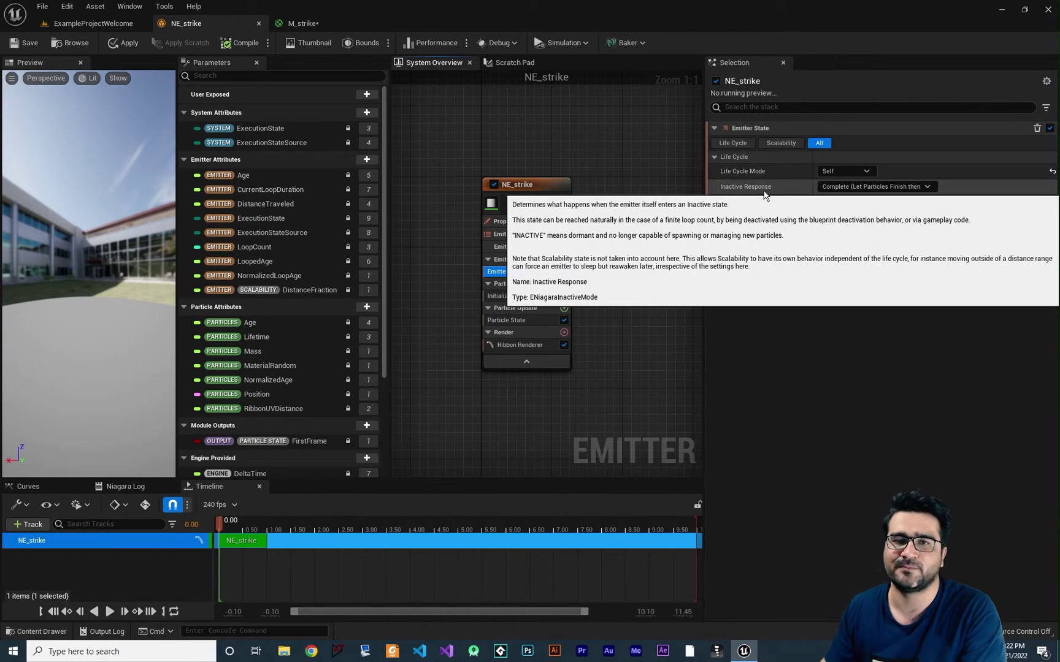
mouse_move(754, 239)
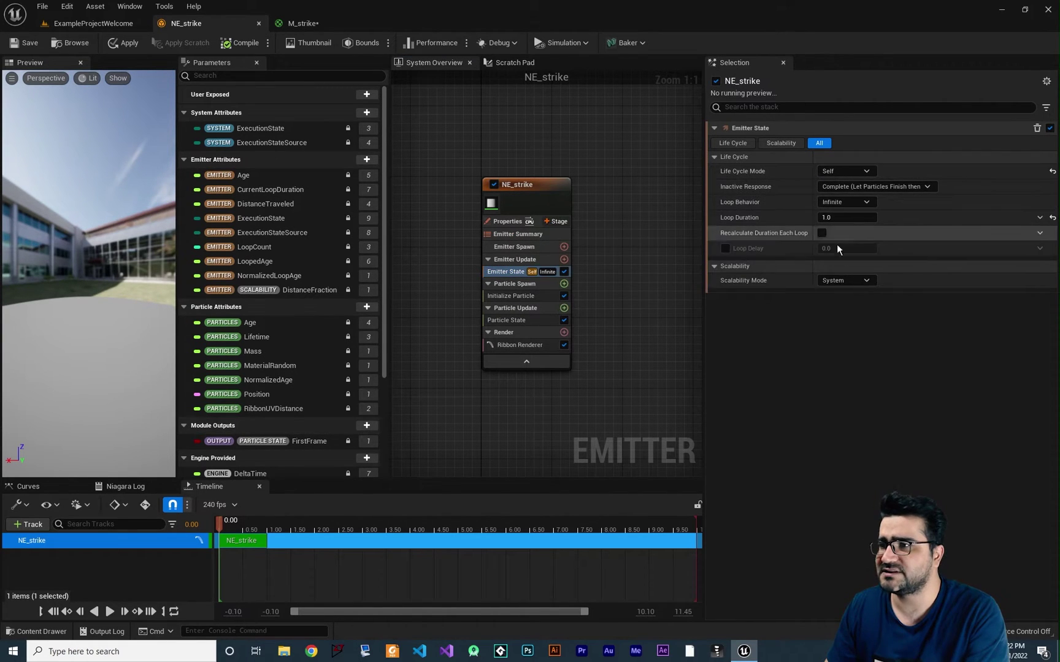
mouse_move(883, 224)
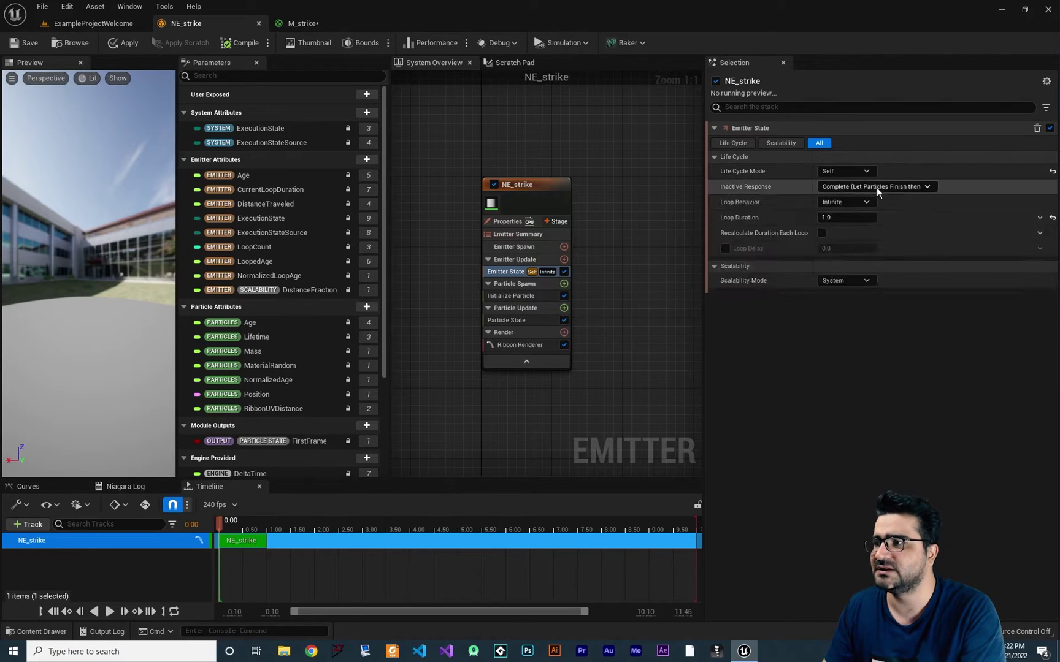
click(876, 187)
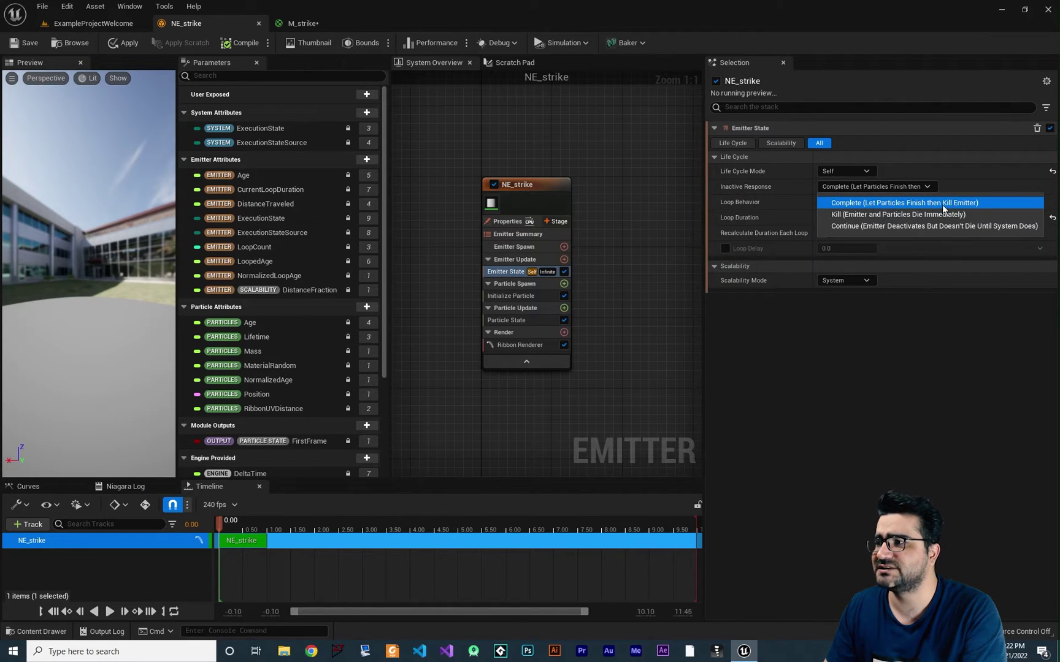
click(925, 203)
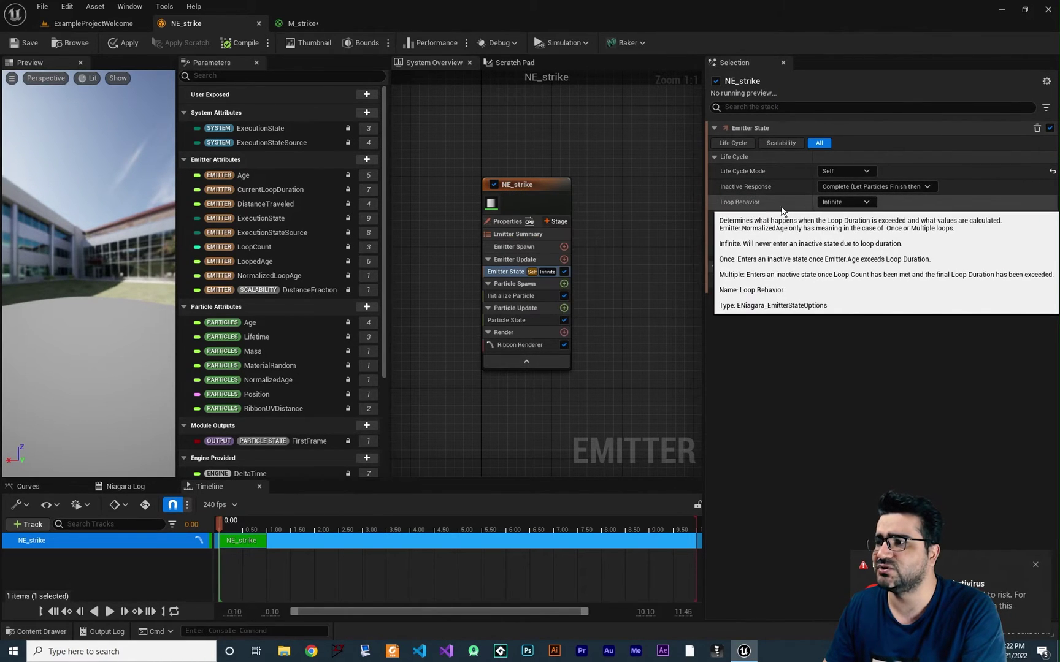
click(845, 202)
click(839, 203)
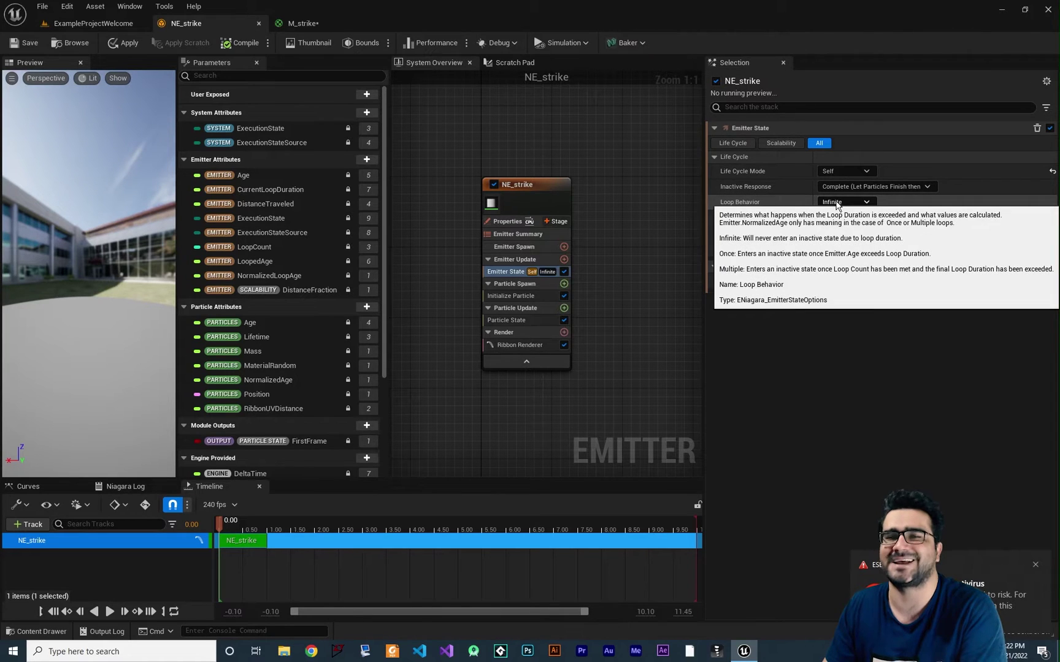
Add a Beam Emitter Setup module to the Emitter Update stage of NE_strike.
mouse_move(834, 225)
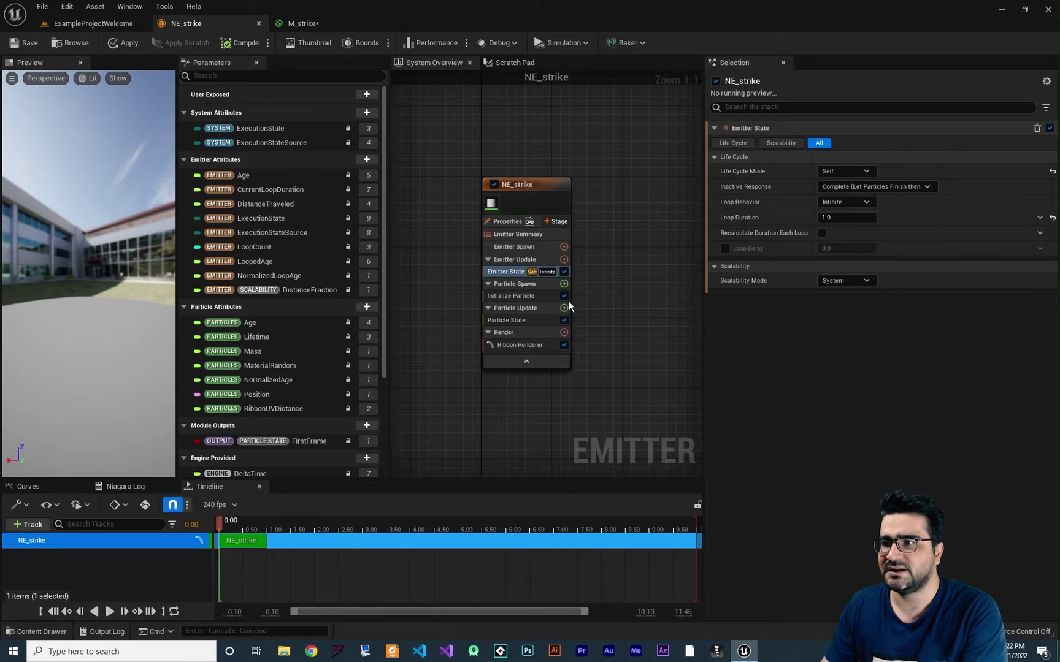
click(564, 260)
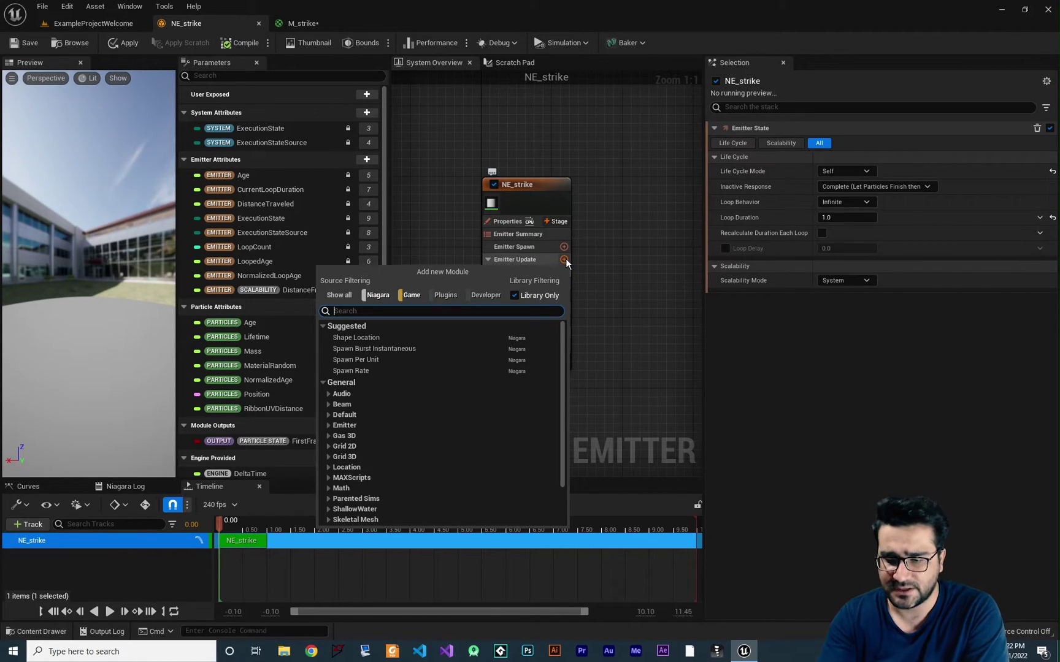
text(beam)
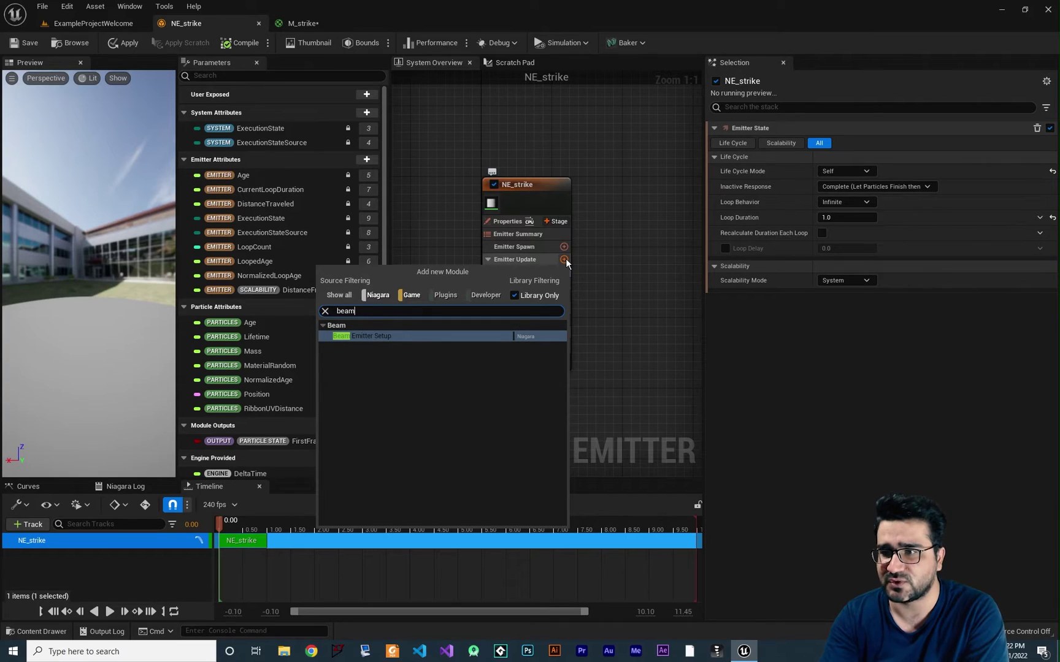
click(388, 338)
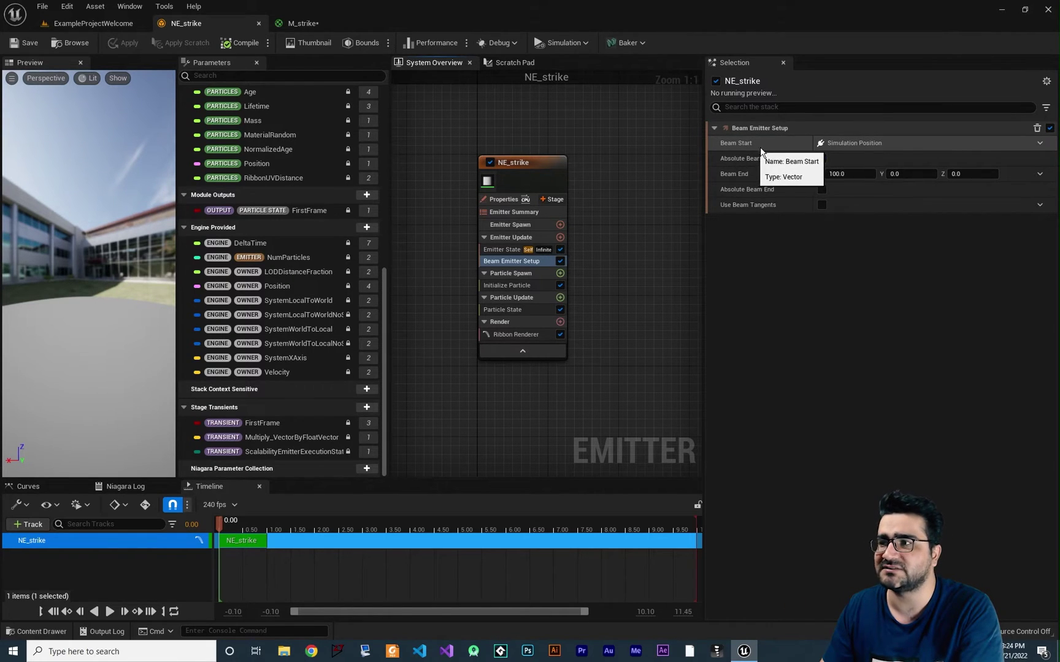
Enable Absolute Beam Start in Beam Emitter Setup and set the Beam End X value to 800.
click(822, 158)
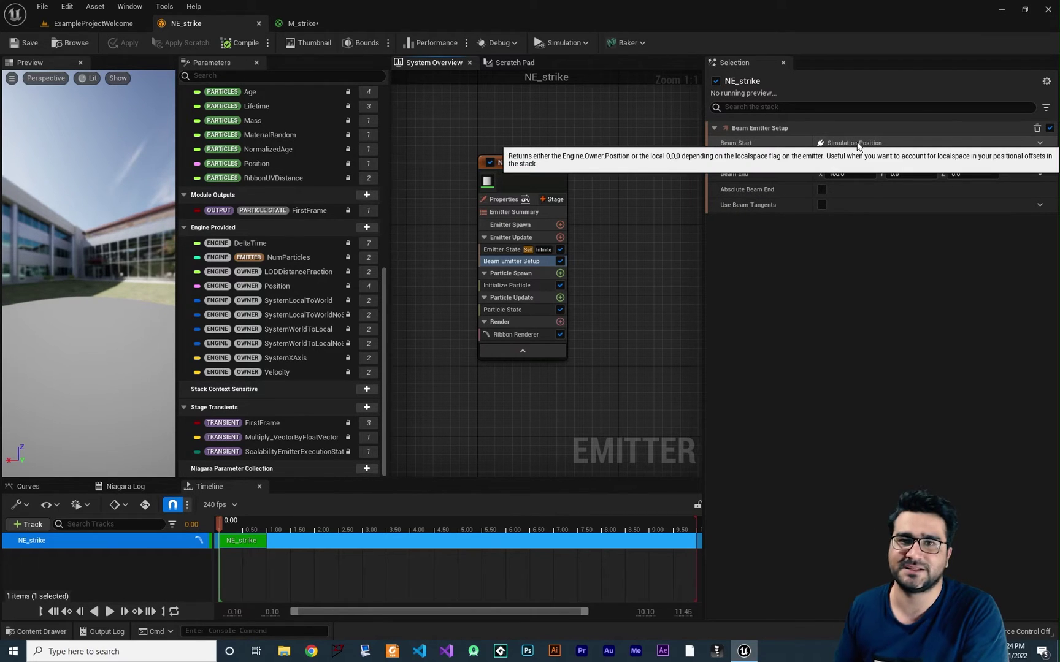
click(1040, 143)
click(750, 314)
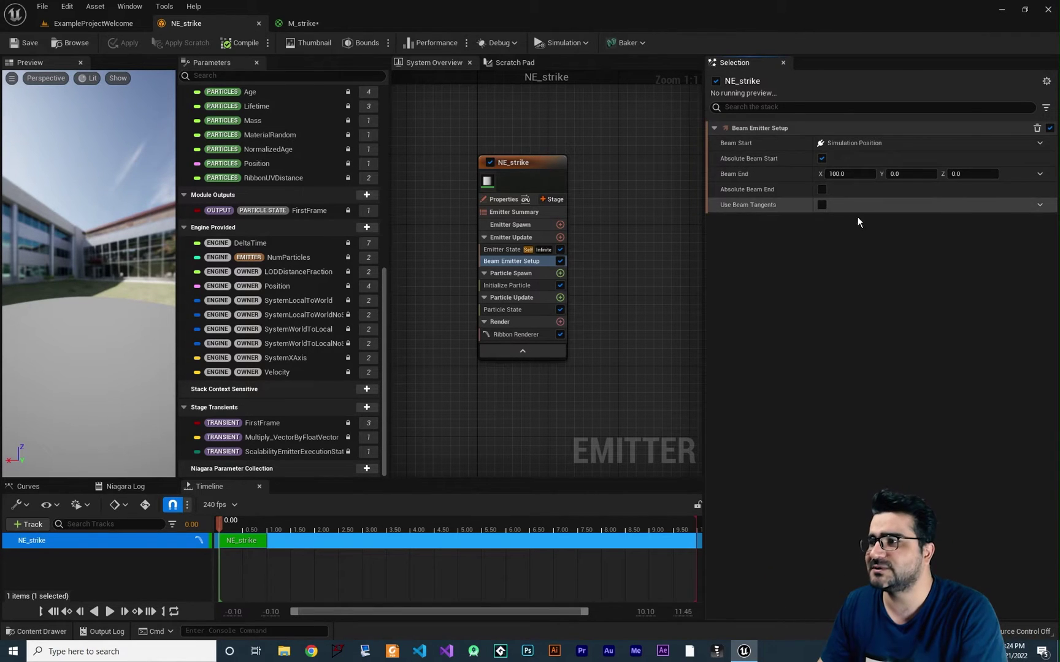
click(845, 176)
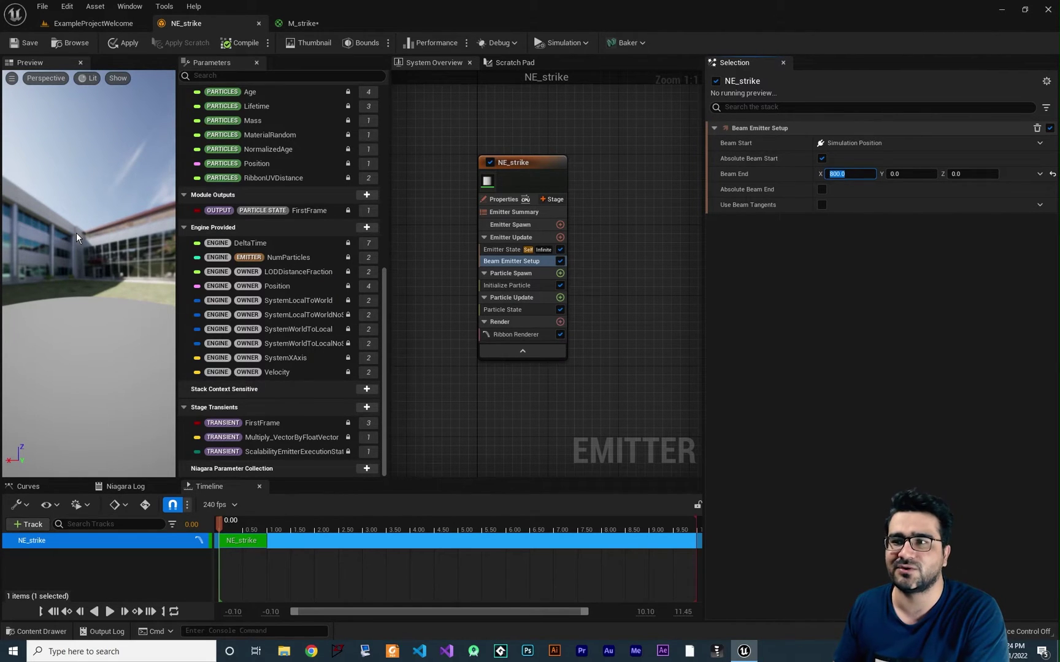
Add a Spawn Burst Instantaneous module to Emitter Update with a Spawn Count of 20.
click(560, 238)
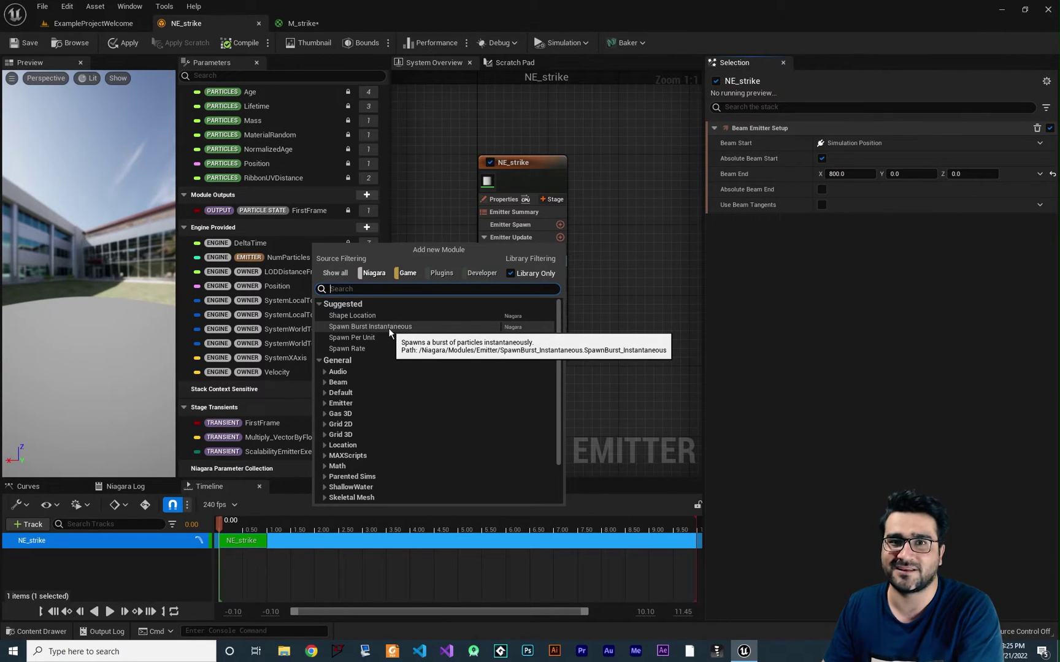
click(370, 326)
click(828, 145)
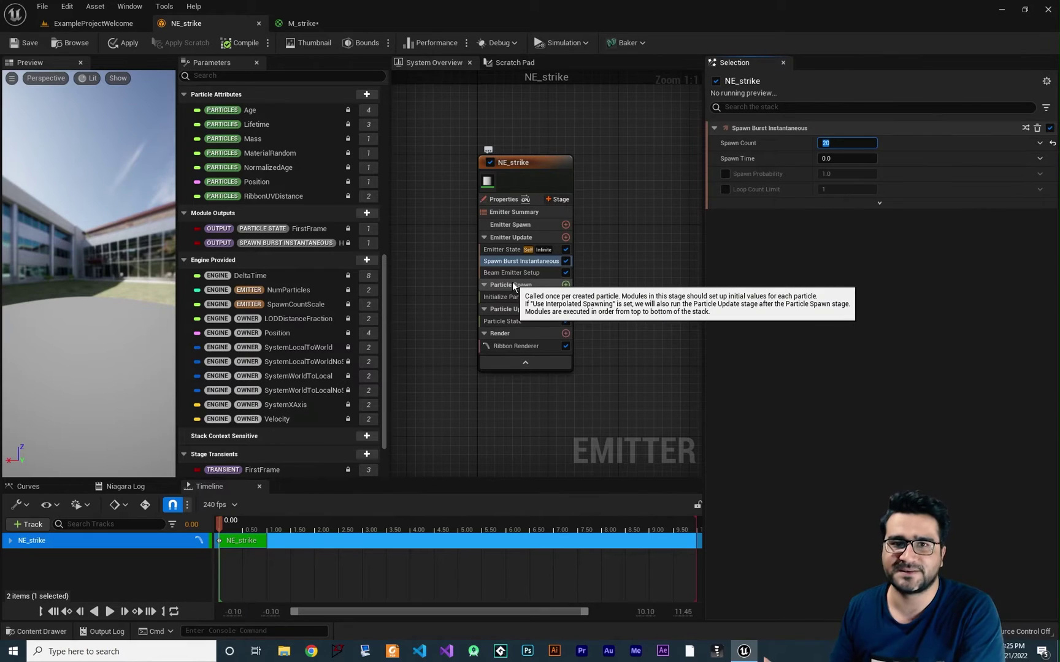
key(Return)
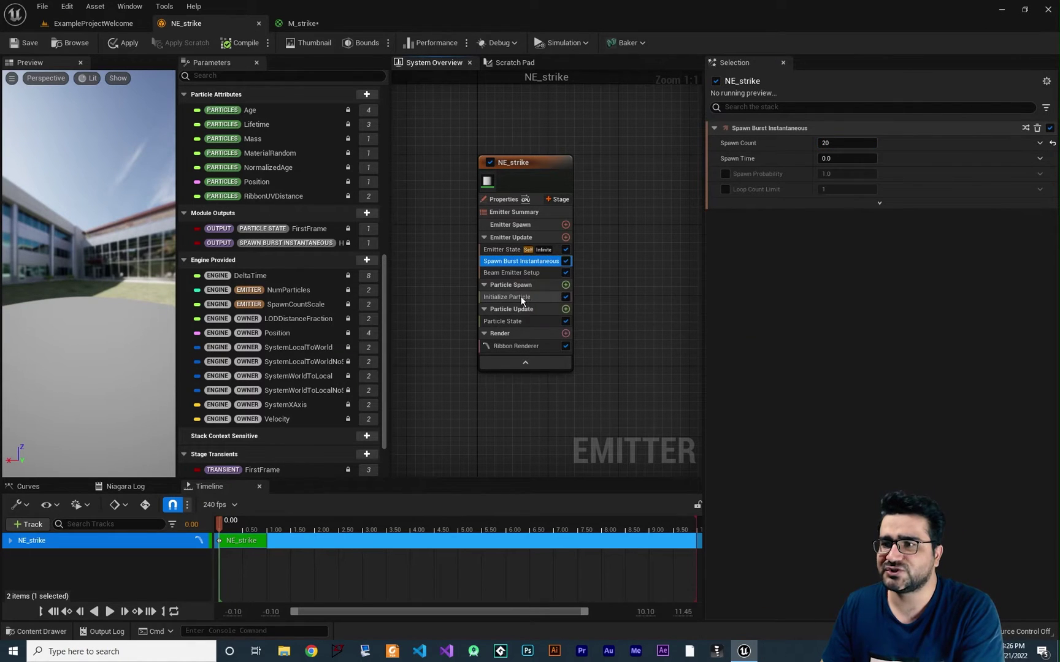
Add the Spawn Beam and Beam Width modules to the Particle Spawn stage.
click(566, 286)
text(spawn)
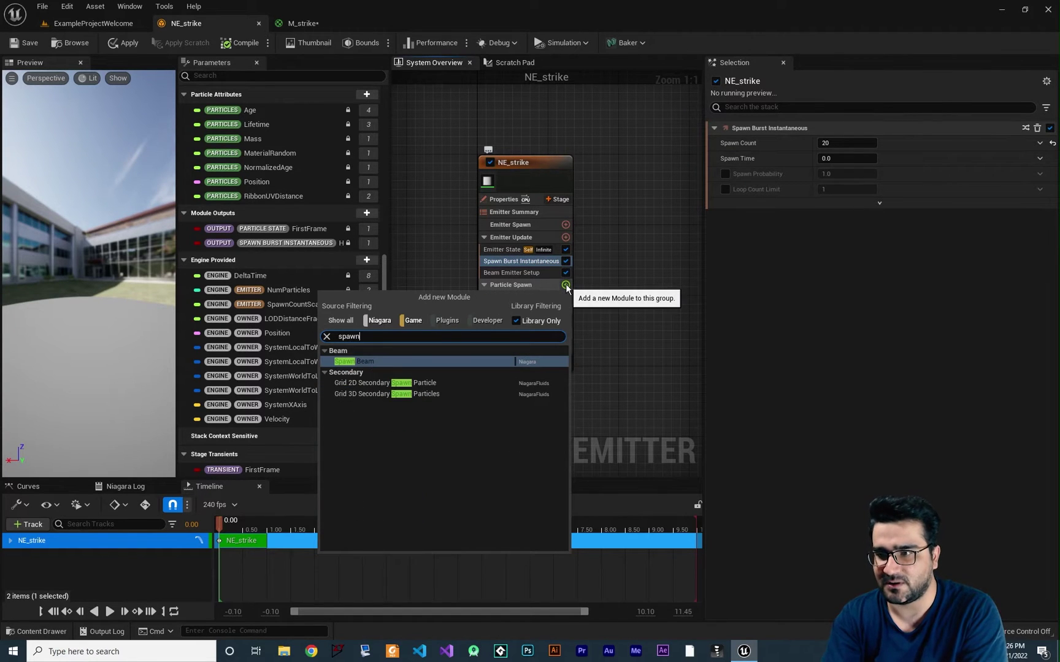
click(361, 361)
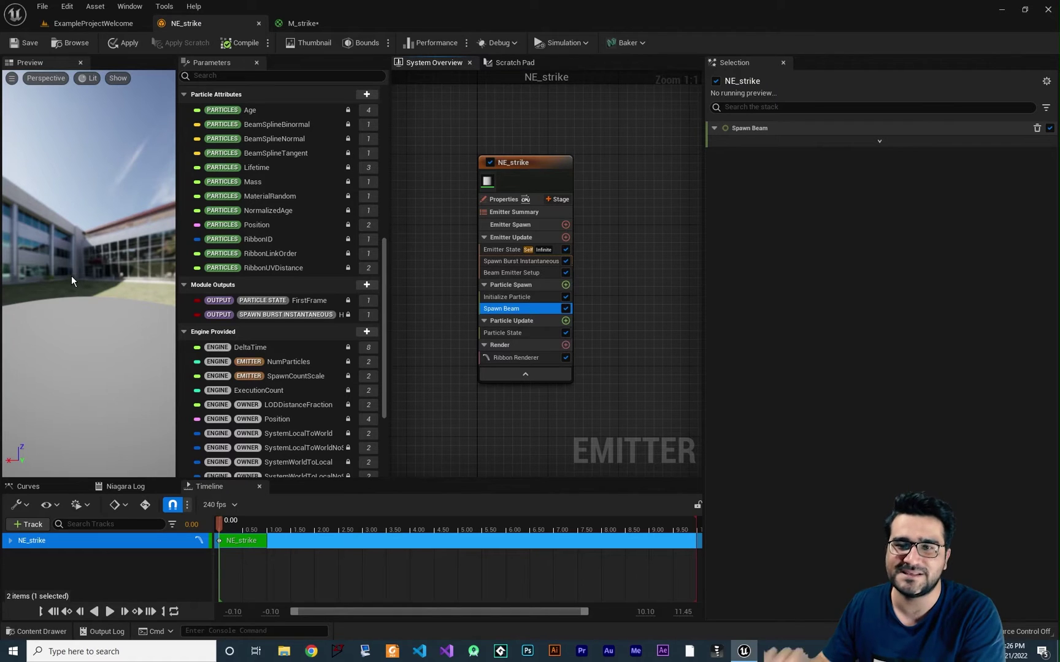
click(566, 284)
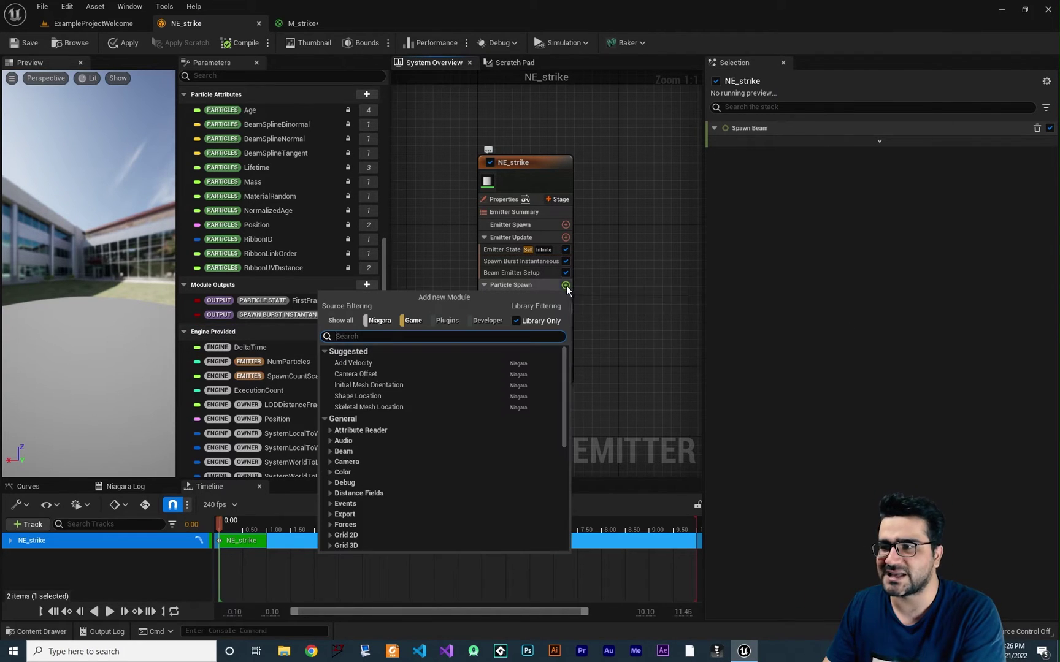
text(beam)
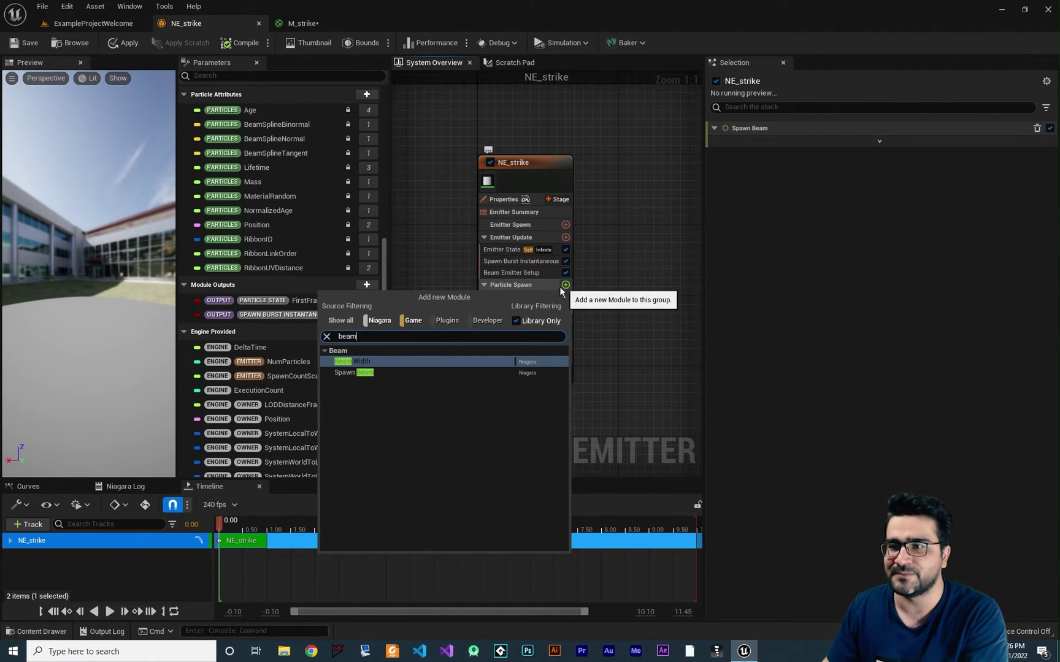
click(362, 361)
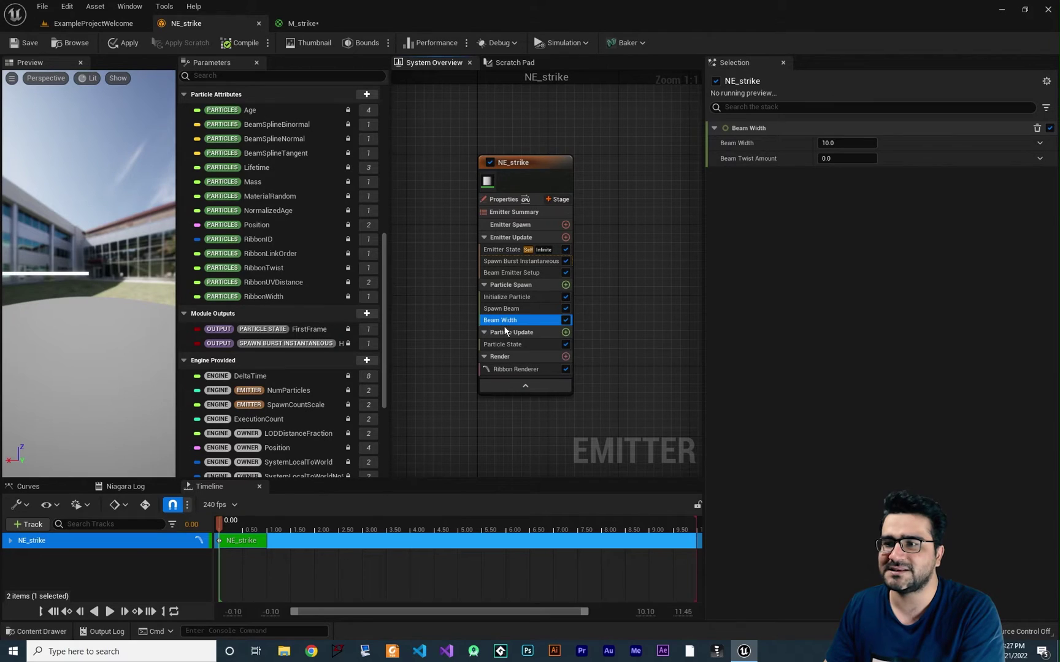
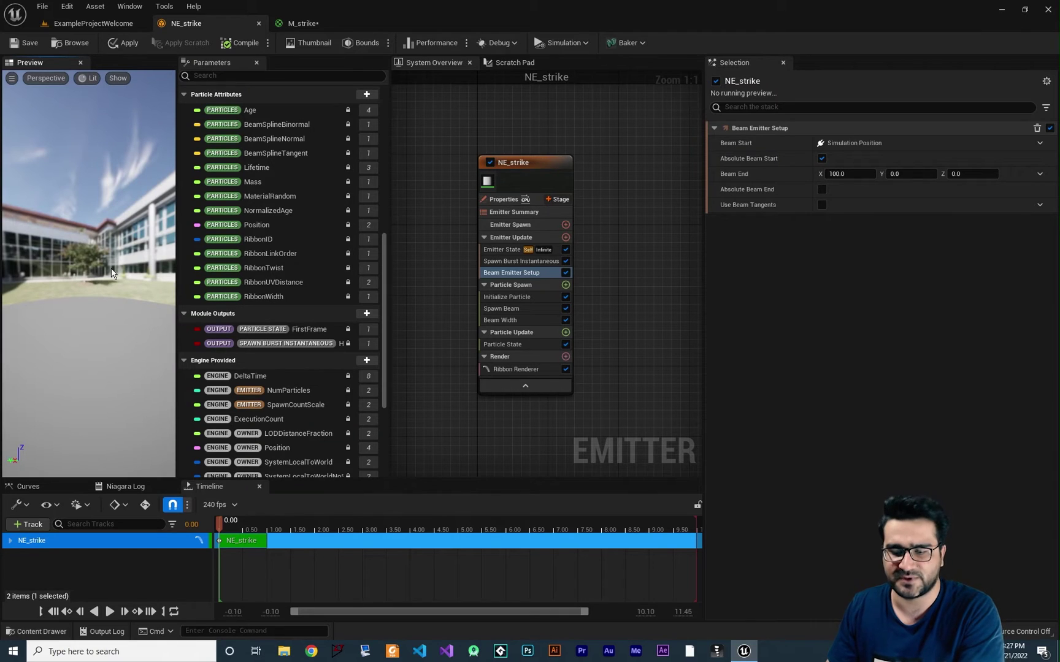
Inspect the beam in the preview and review the Ribbon Renderer, Spawn Burst Instantaneous and Beam Width settings.
drag(109, 286, 142, 287)
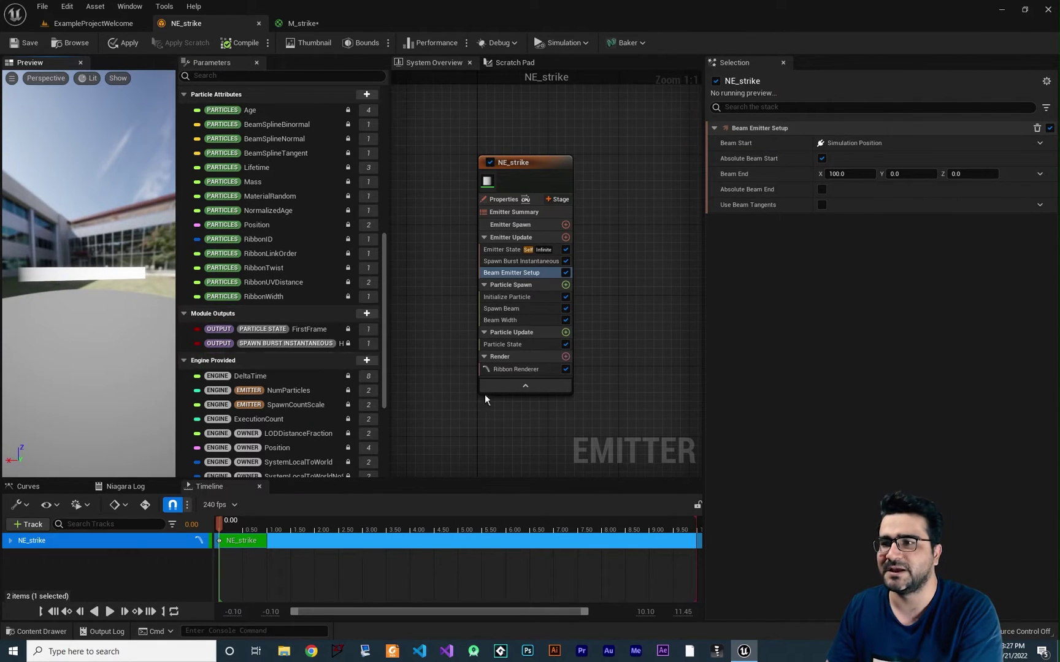
click(500, 320)
click(512, 369)
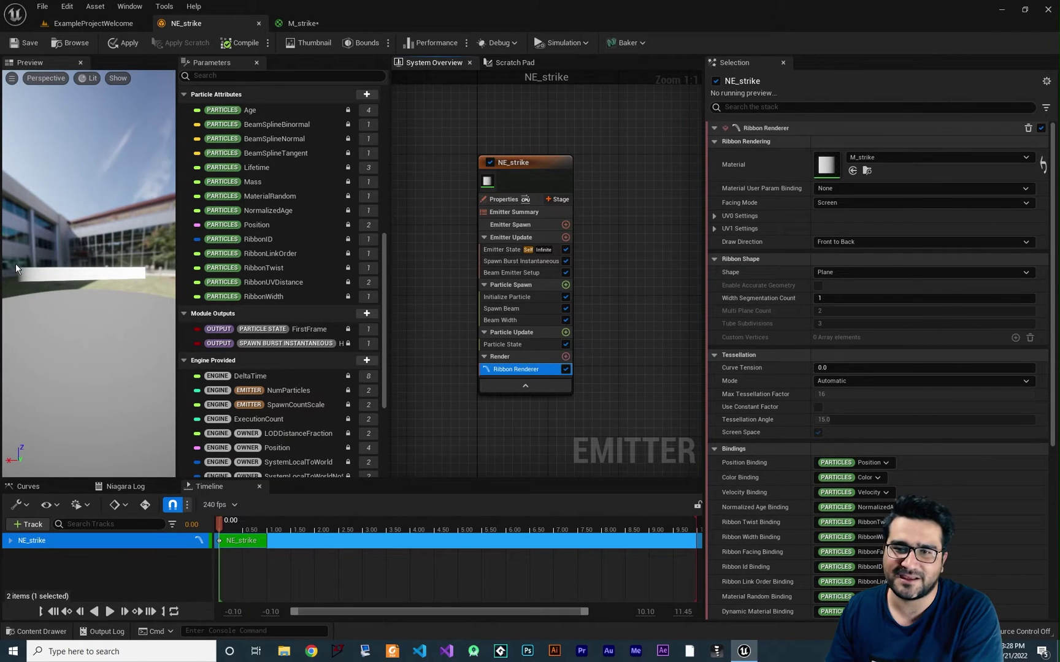
click(501, 320)
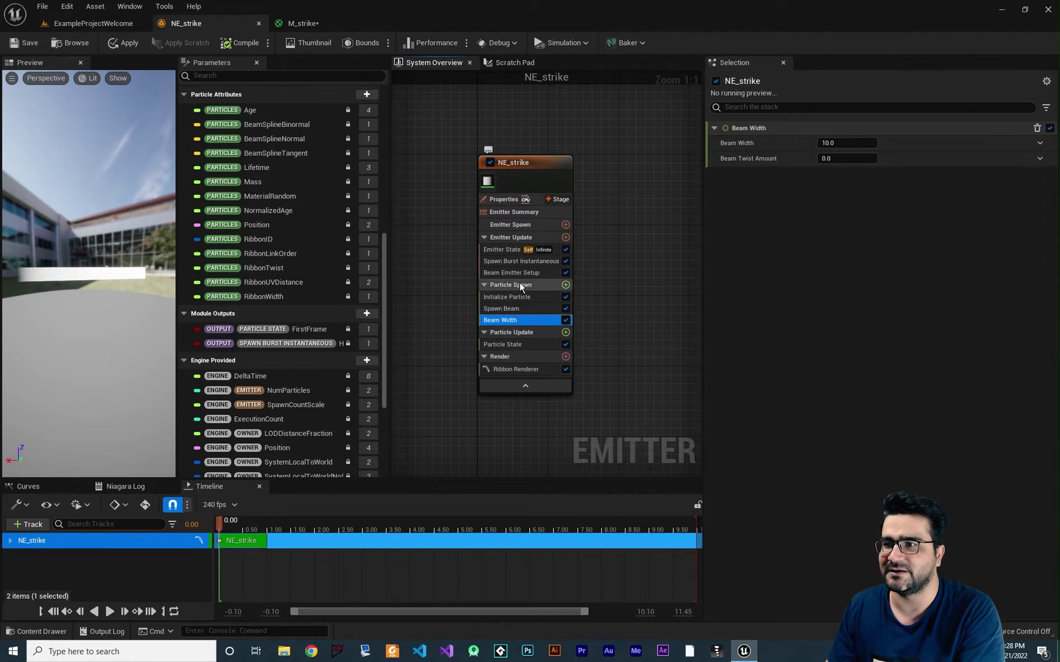
click(507, 262)
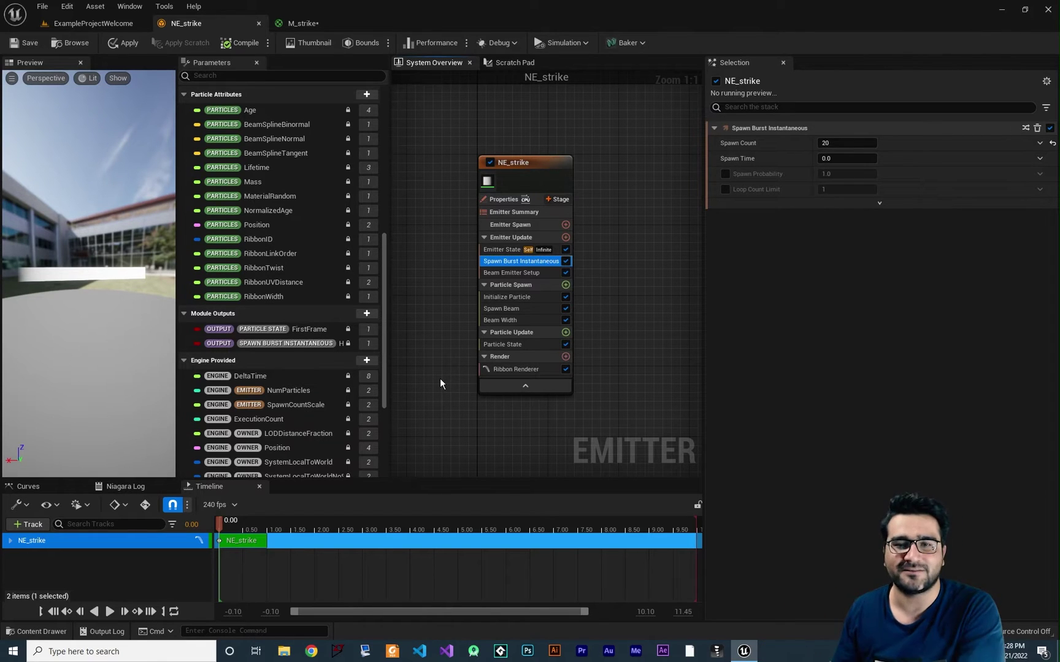
click(510, 322)
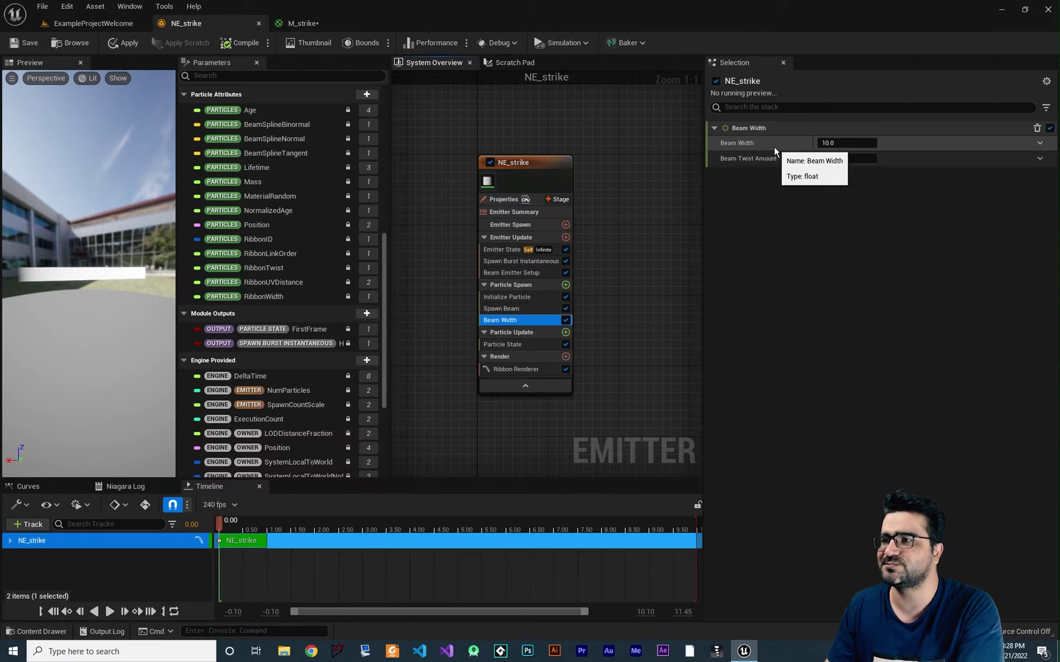
Try a larger Beam Width value to see its effect on the beam, and undo the change.
click(841, 143)
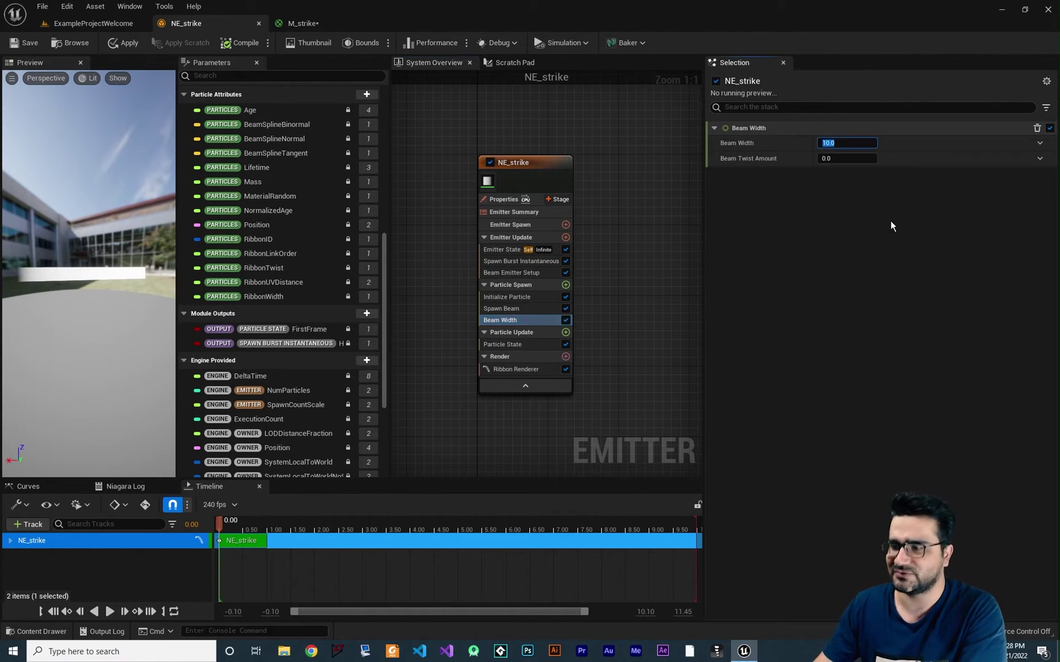
text(20)
key(Return)
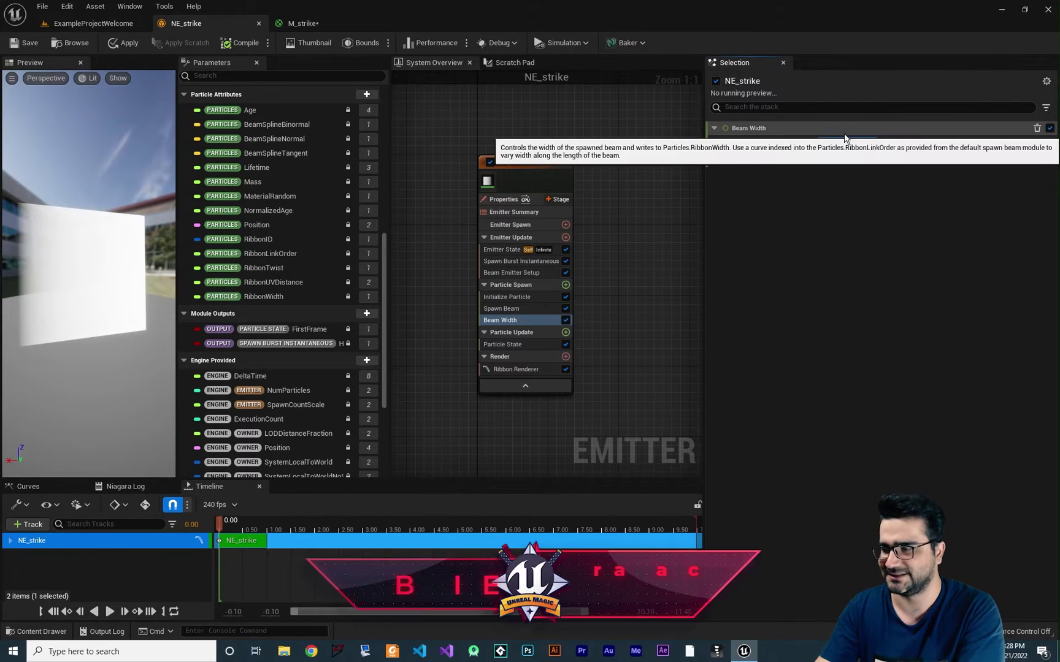
key(ctrl+z)
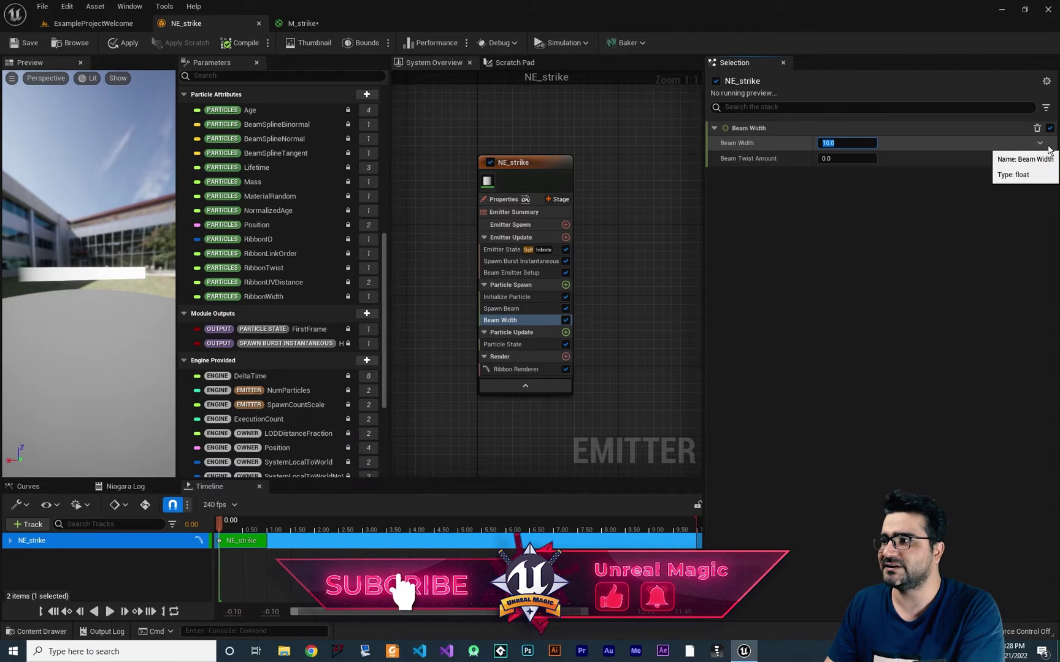
Drive the Beam Width value with a Float from Curve dynamic input.
click(1040, 144)
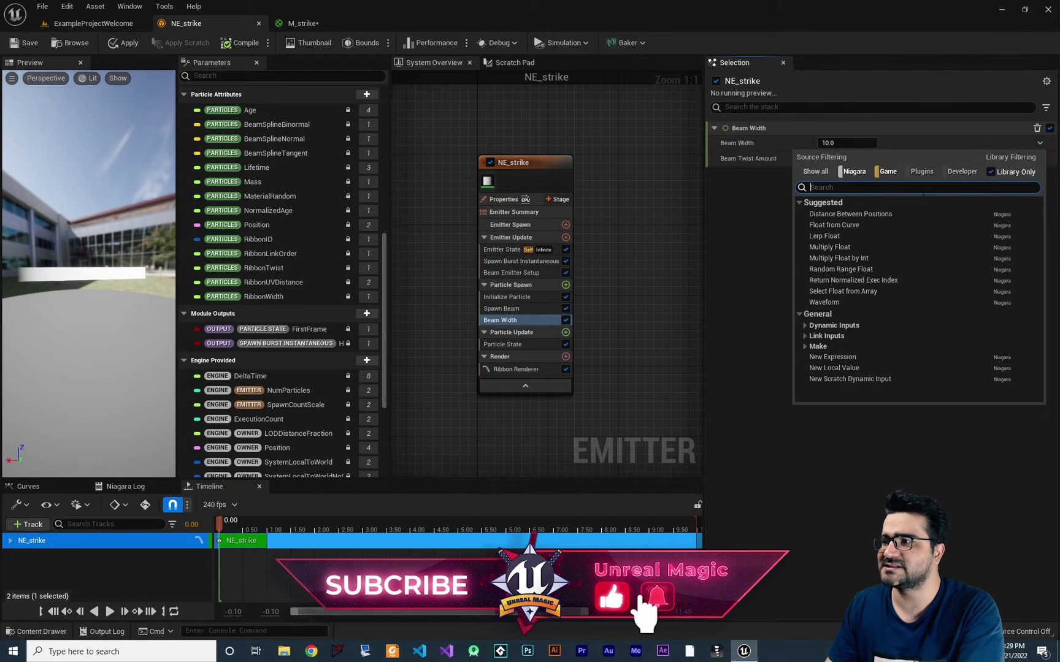
click(873, 225)
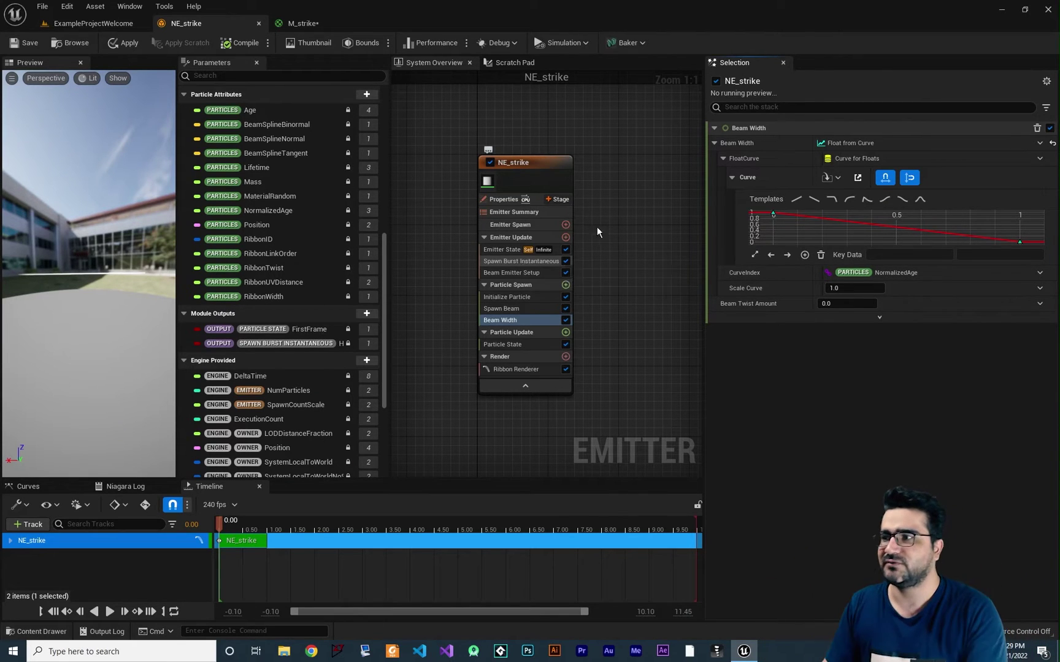
mouse_move(903, 280)
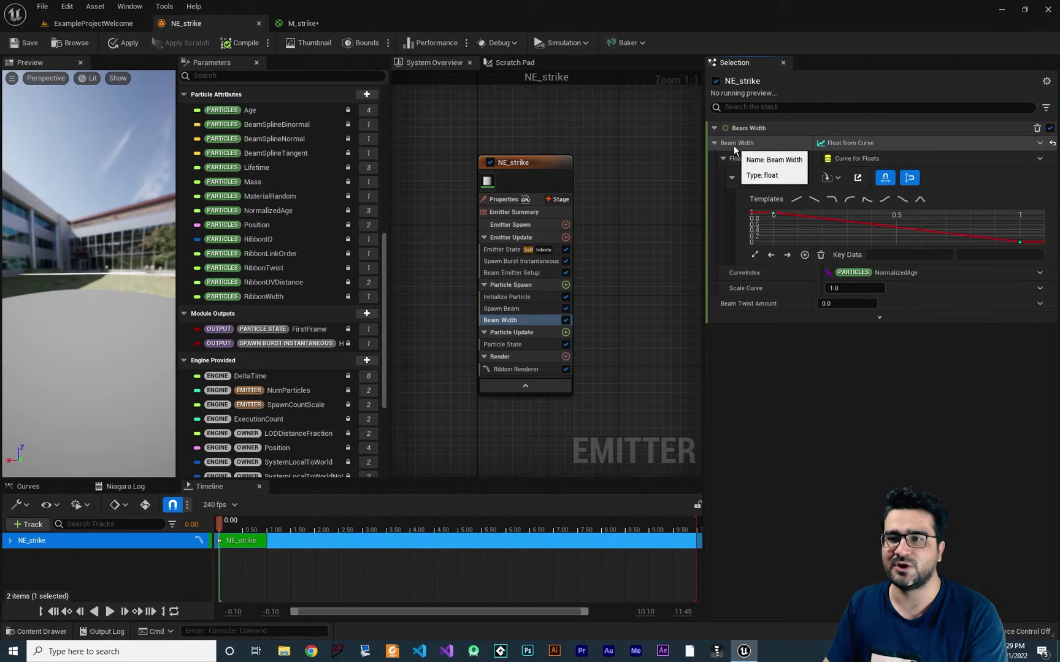
Examine the emitter and particle attributes, the Spawn Burst Instantaneous settings, the Beam Width CurveIndex and the RibbonLinkOrder description.
scroll(274, 240, up, 3)
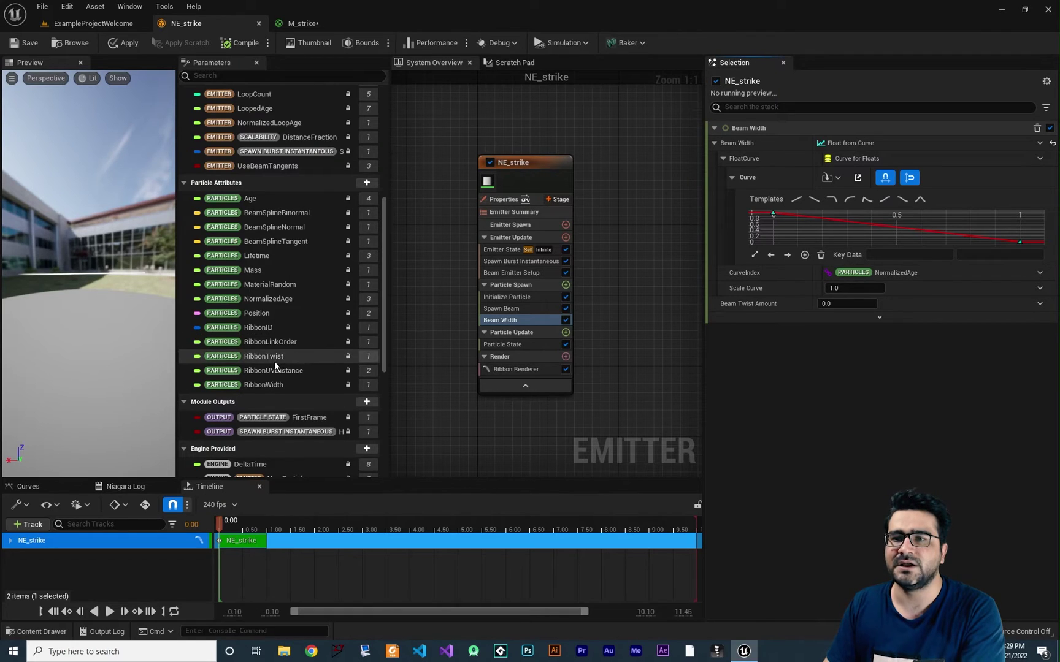
scroll(276, 356, up, 8)
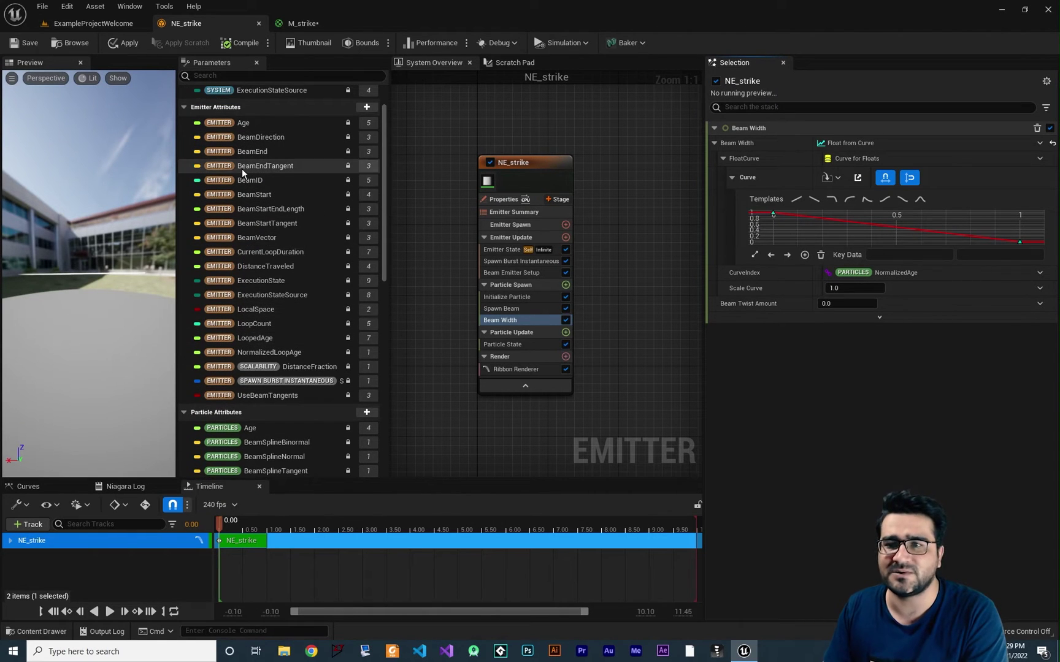
scroll(250, 161, up, 2)
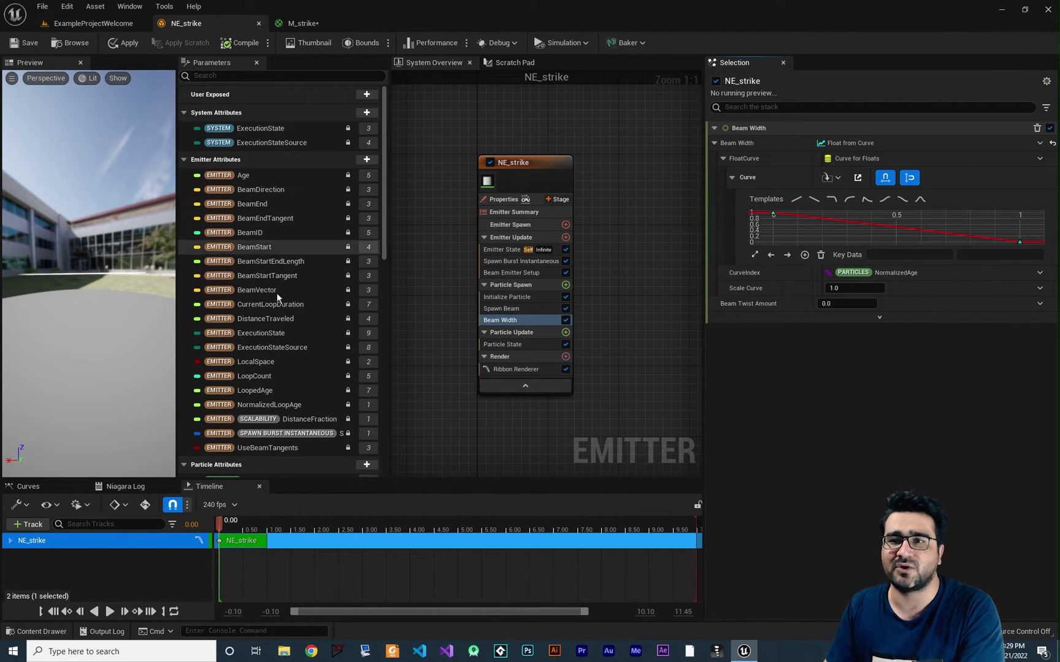
scroll(276, 334, down, 8)
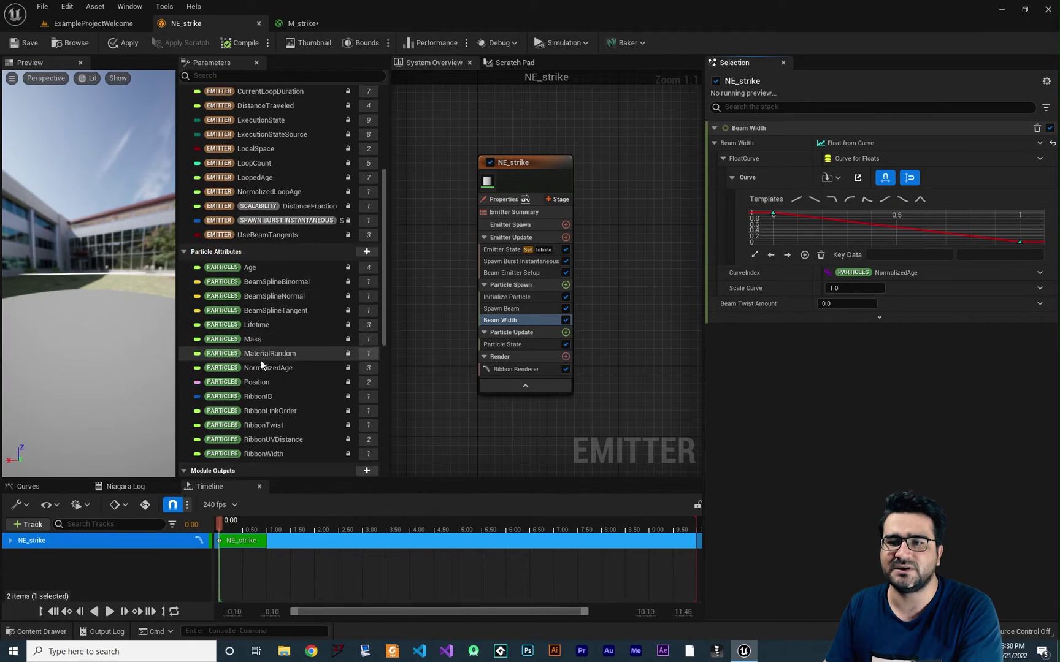
scroll(296, 328, down, 2)
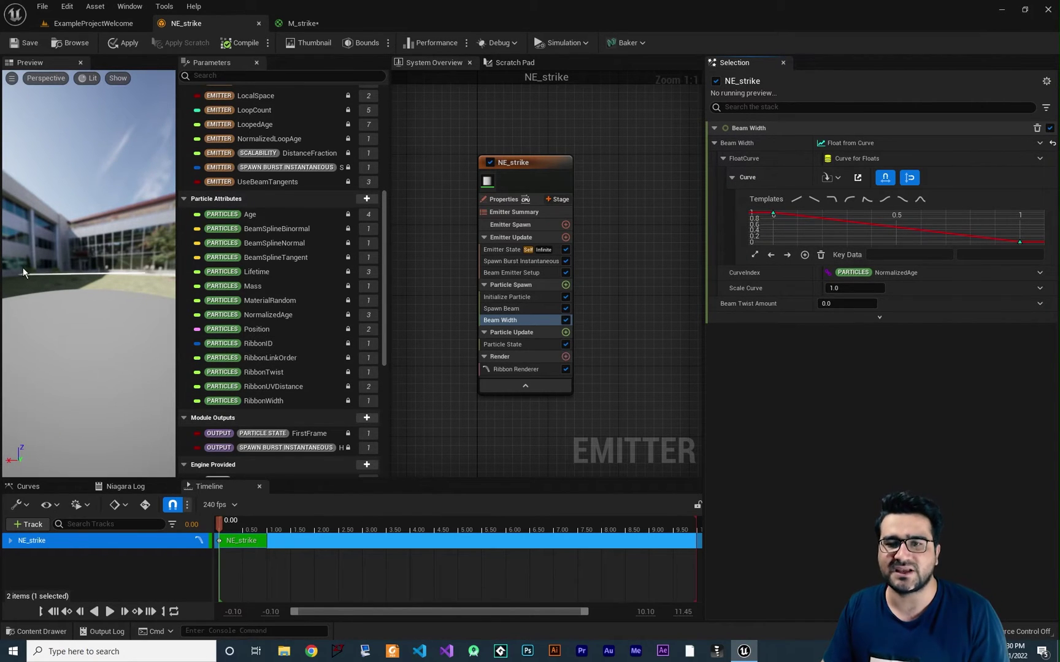
click(518, 262)
mouse_move(803, 182)
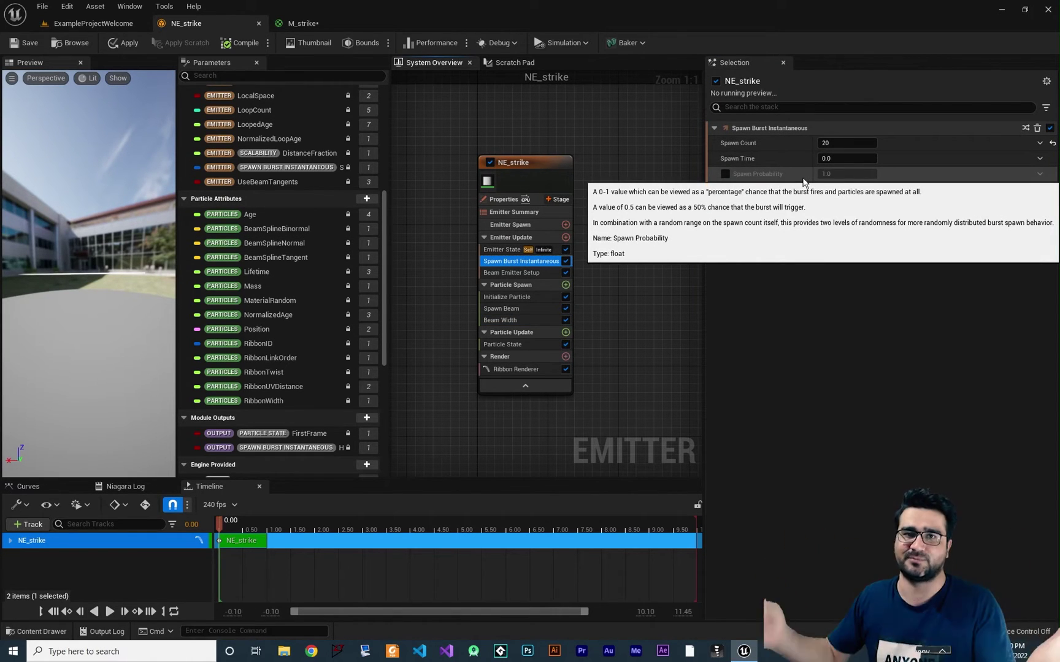
click(515, 320)
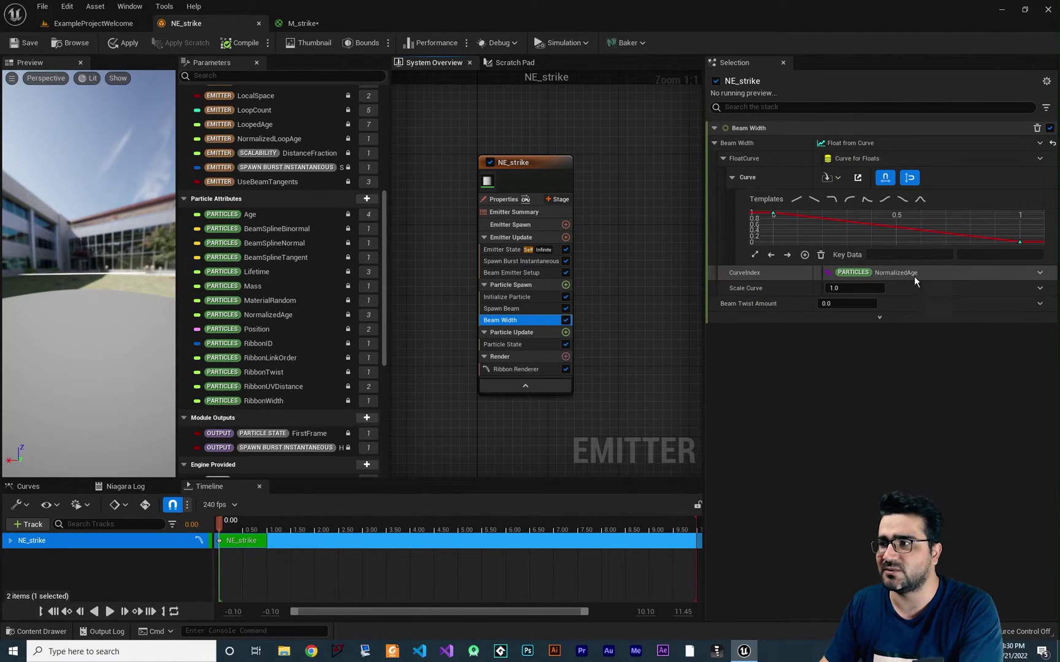
mouse_move(265, 360)
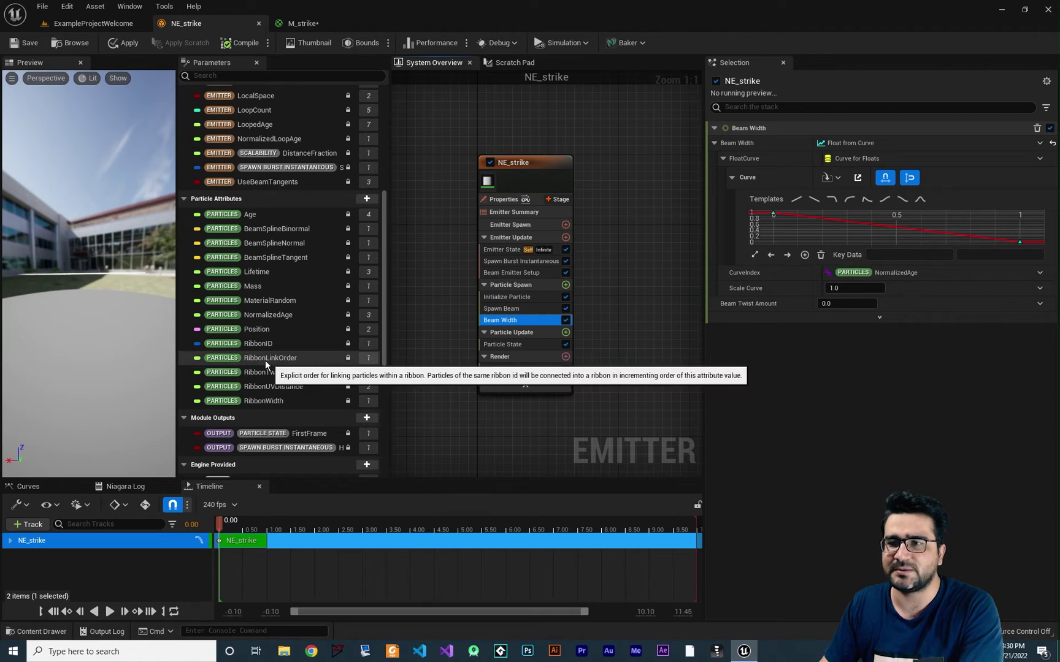
Assign the RibbonLinkOrder particle attribute as the Beam Width CurveIndex and set the Scale Curve to 10.
drag(262, 359, 892, 271)
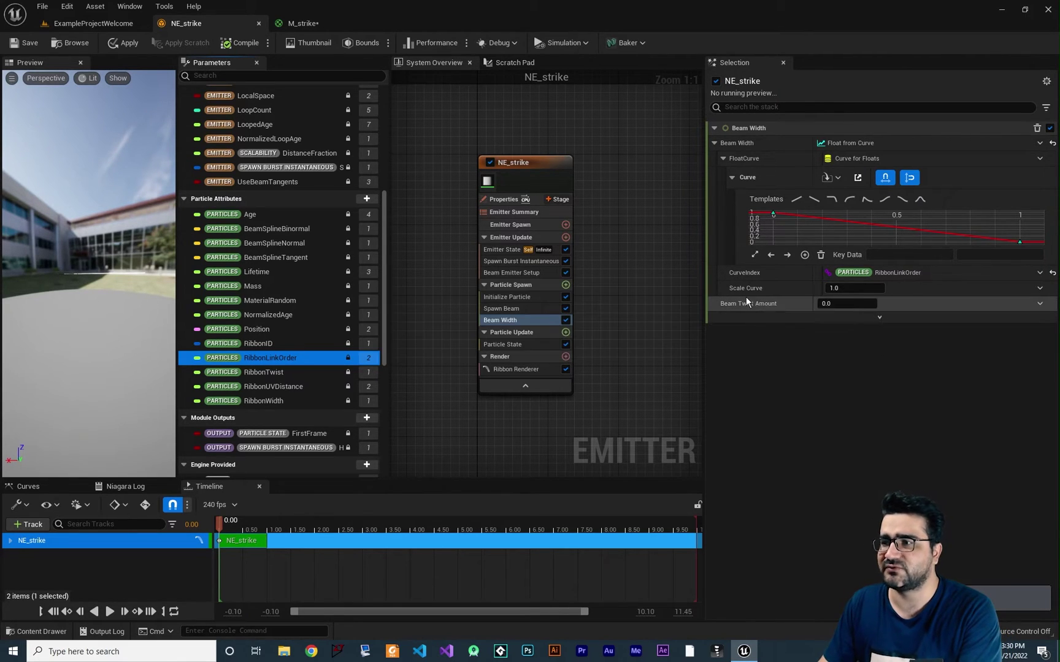
click(851, 288)
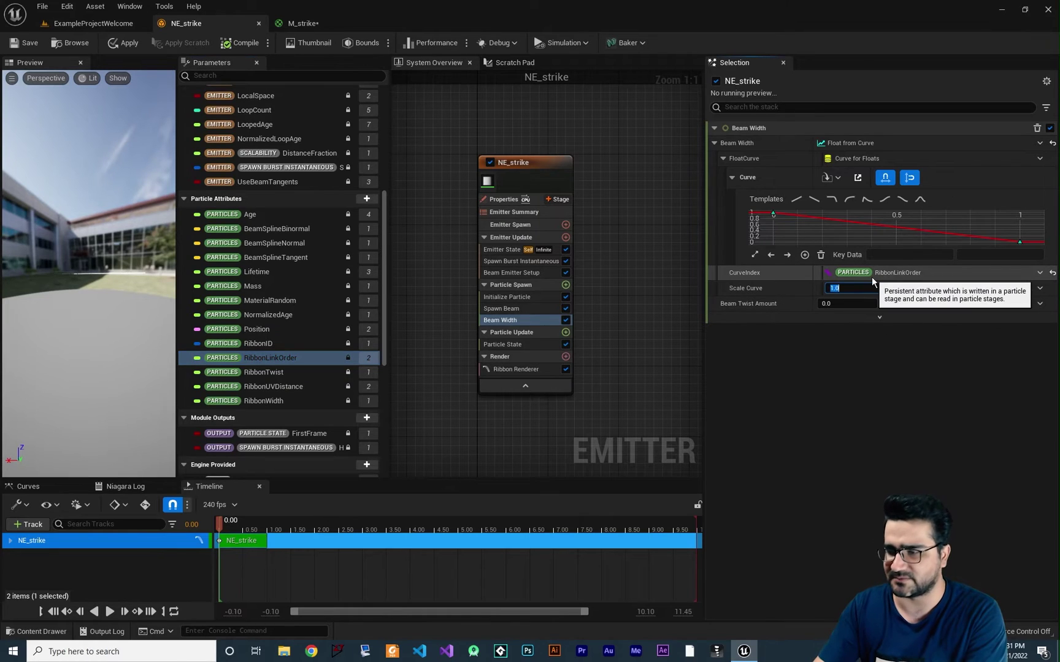
text(10)
key(Return)
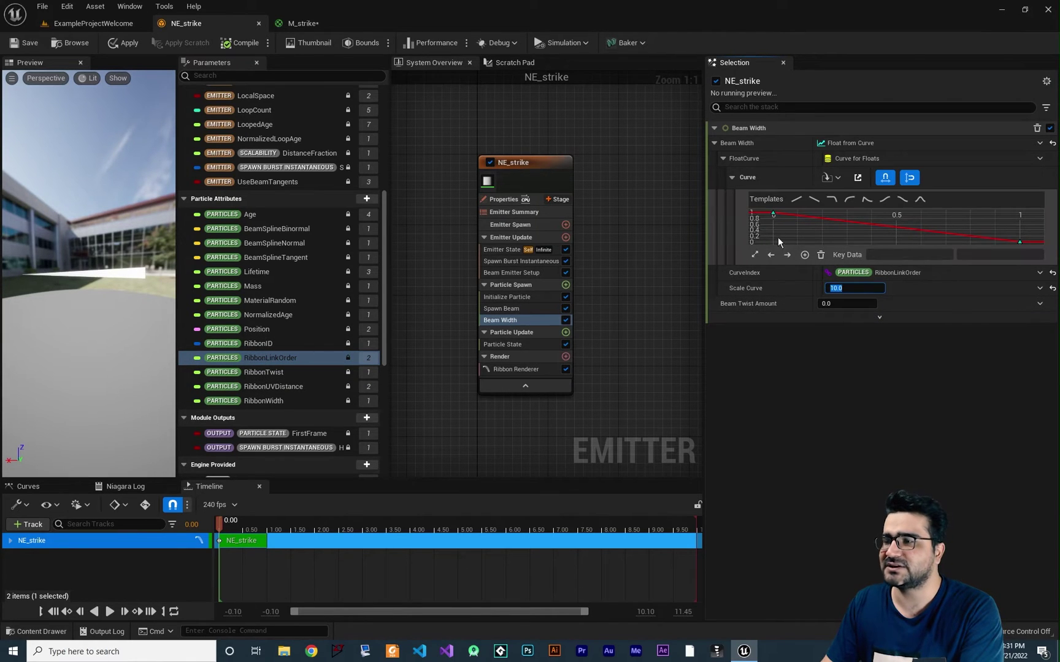
Apply the Ramp Up Down template to the Beam Width curve and fit the whole curve in view.
click(773, 214)
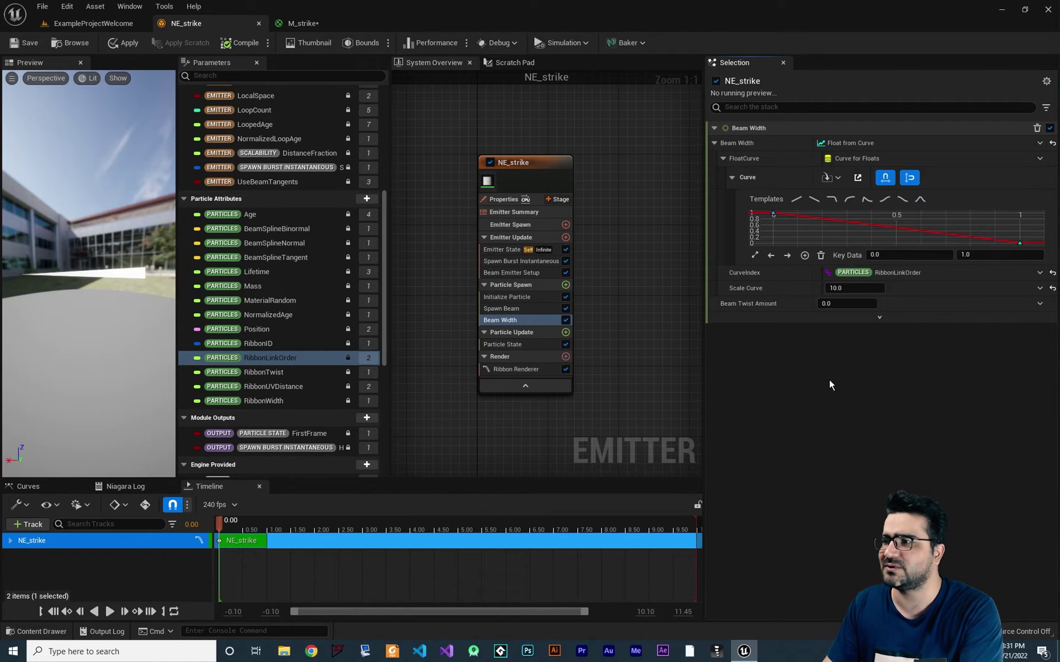
click(922, 200)
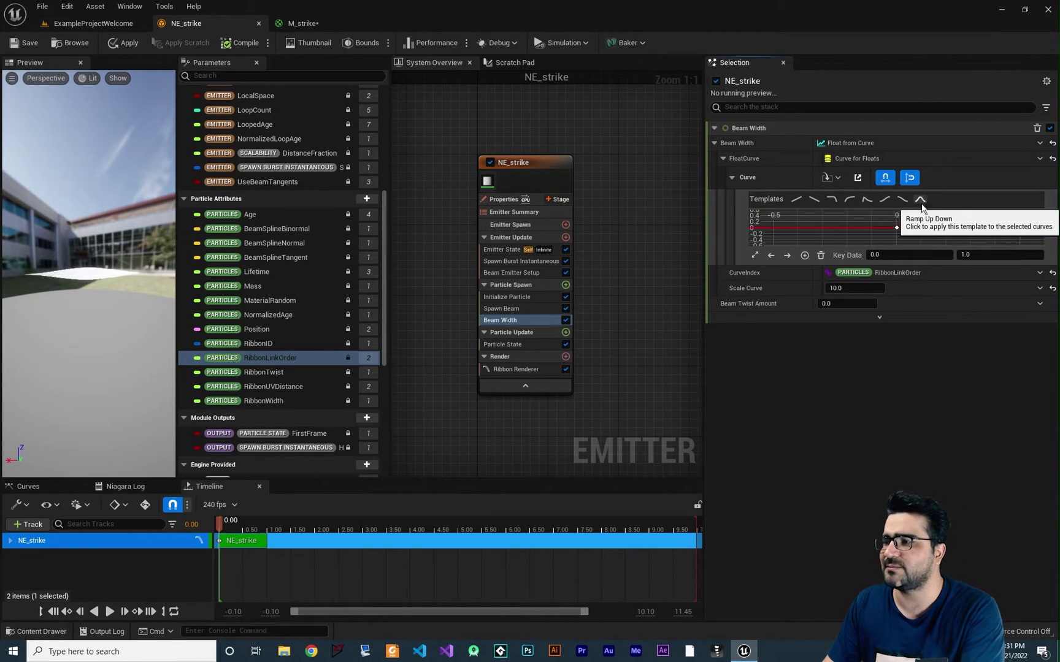
click(943, 231)
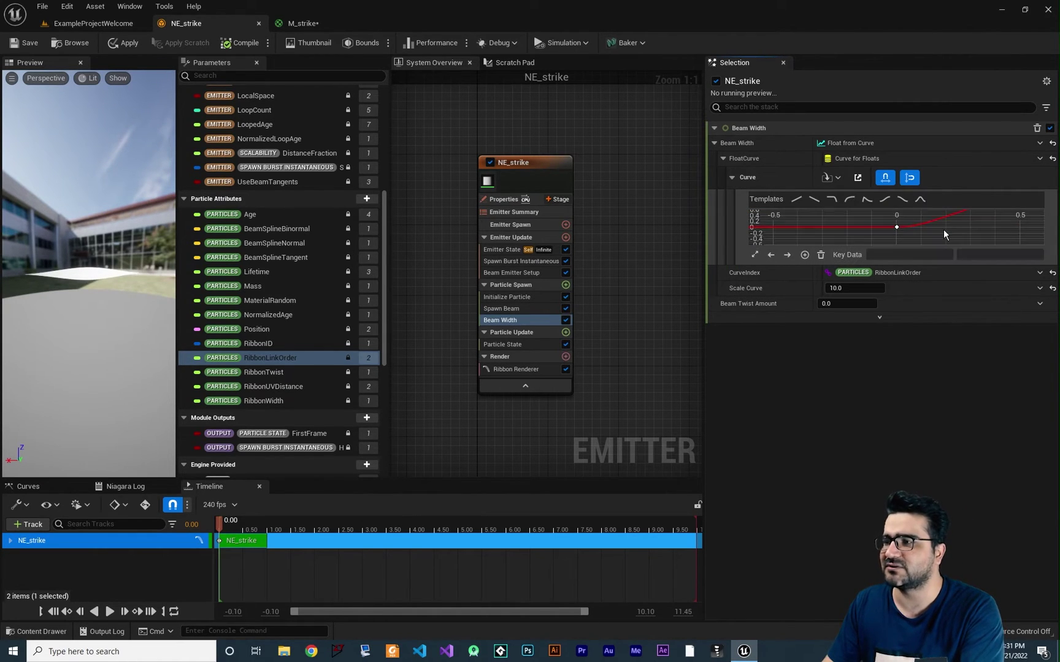
key(f)
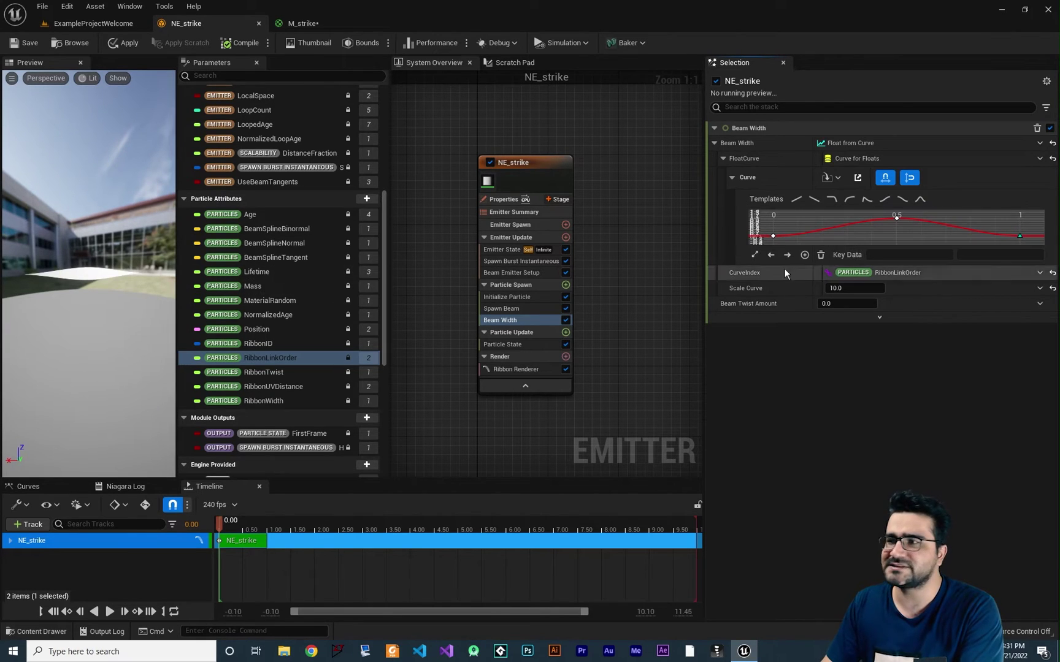
Move the Beam Width curve's peak key to time 0.9 and check the beam's shape in the preview.
click(896, 219)
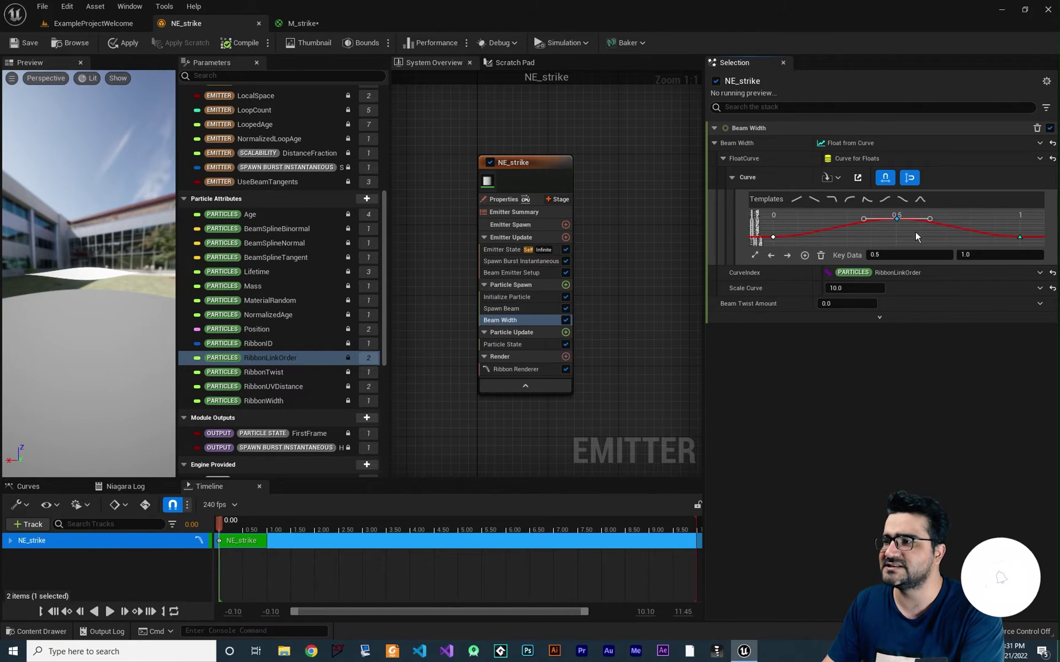
click(908, 255)
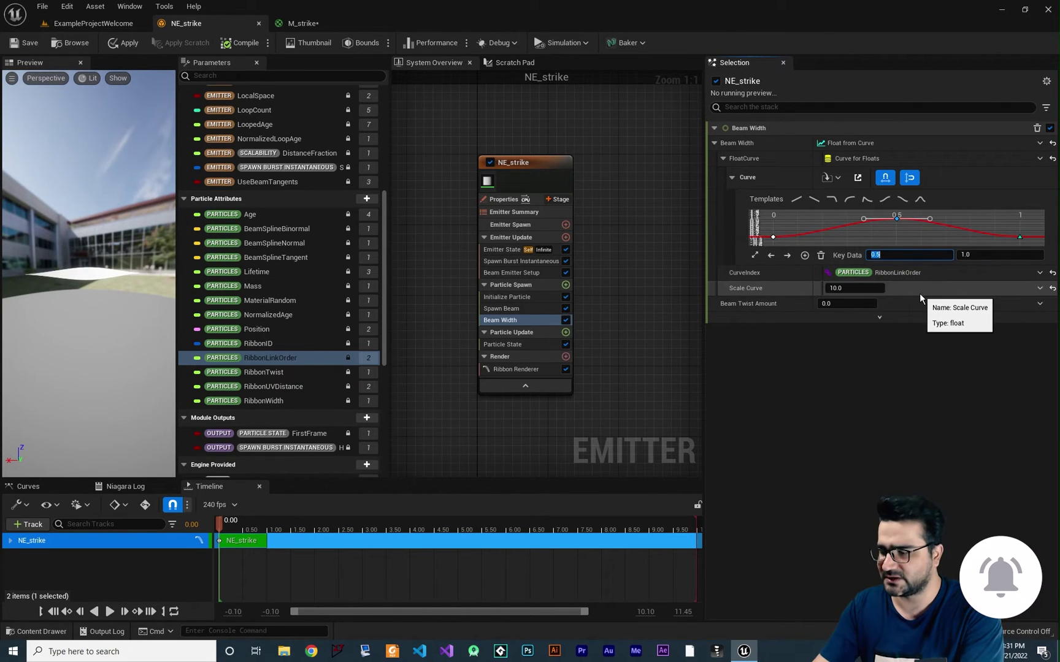
text(0.9)
key(Return)
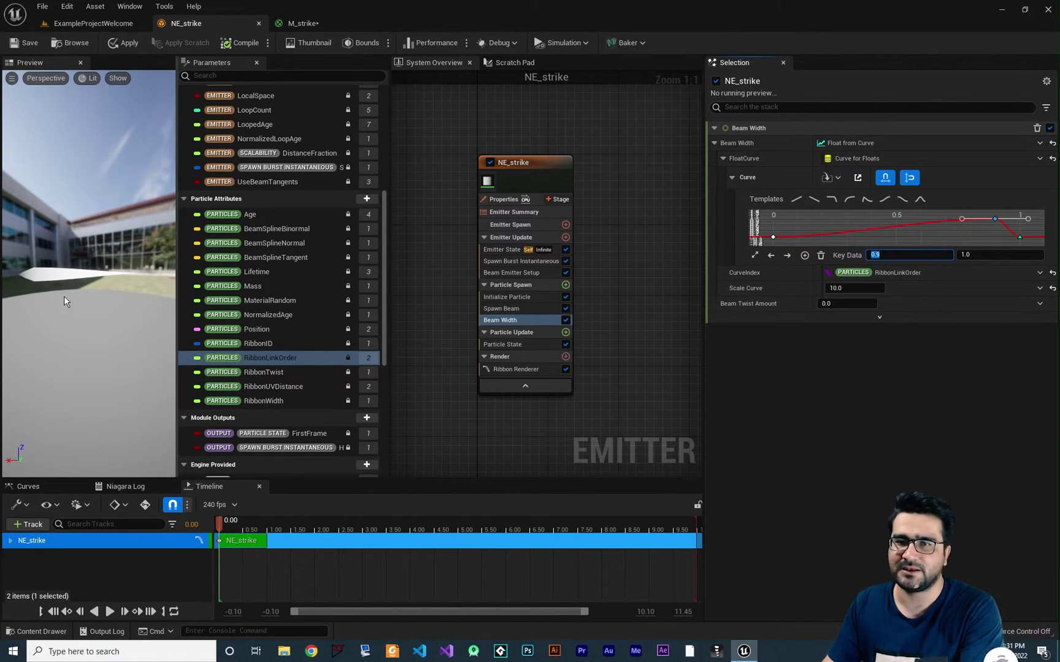
drag(86, 292, 71, 282)
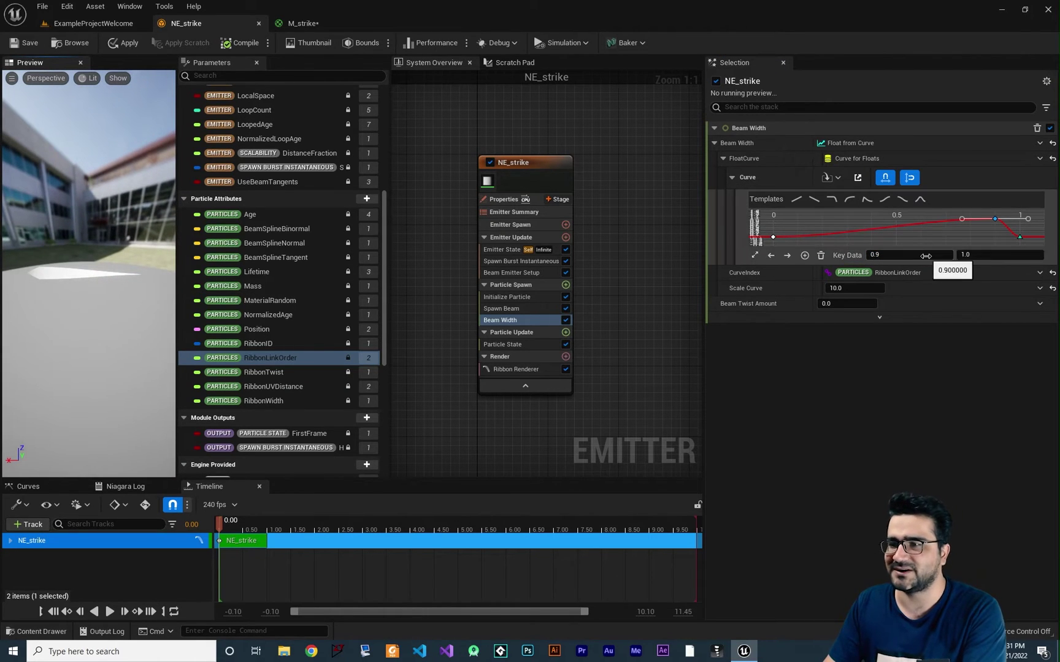
Set the Initialize Particle Color Mode to Direct Set and choose a saturated blue as the particle color.
click(506, 301)
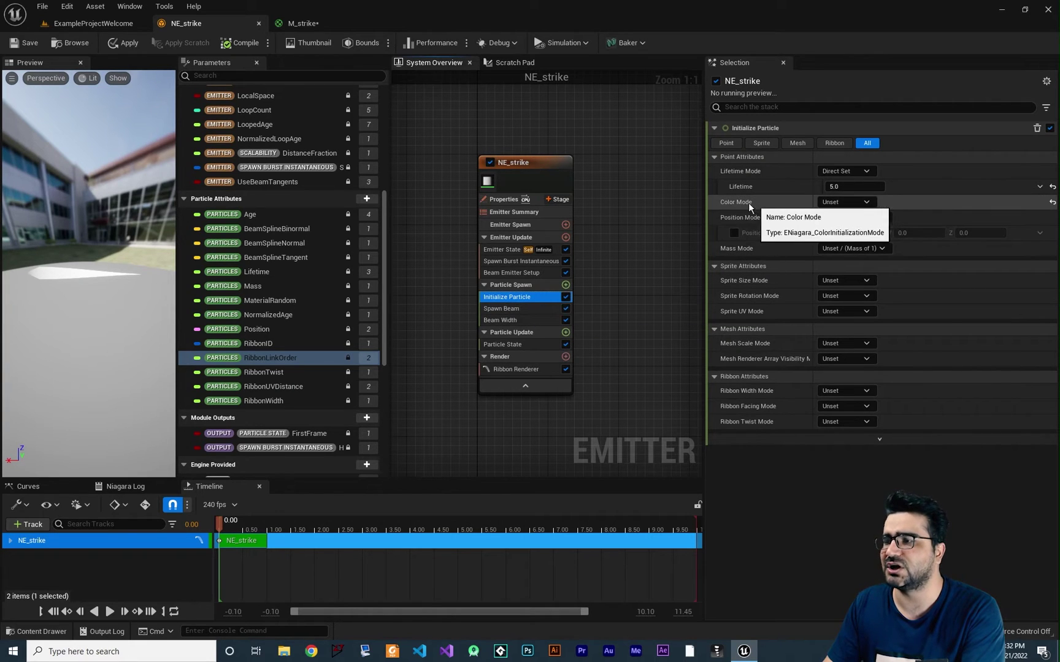
click(839, 201)
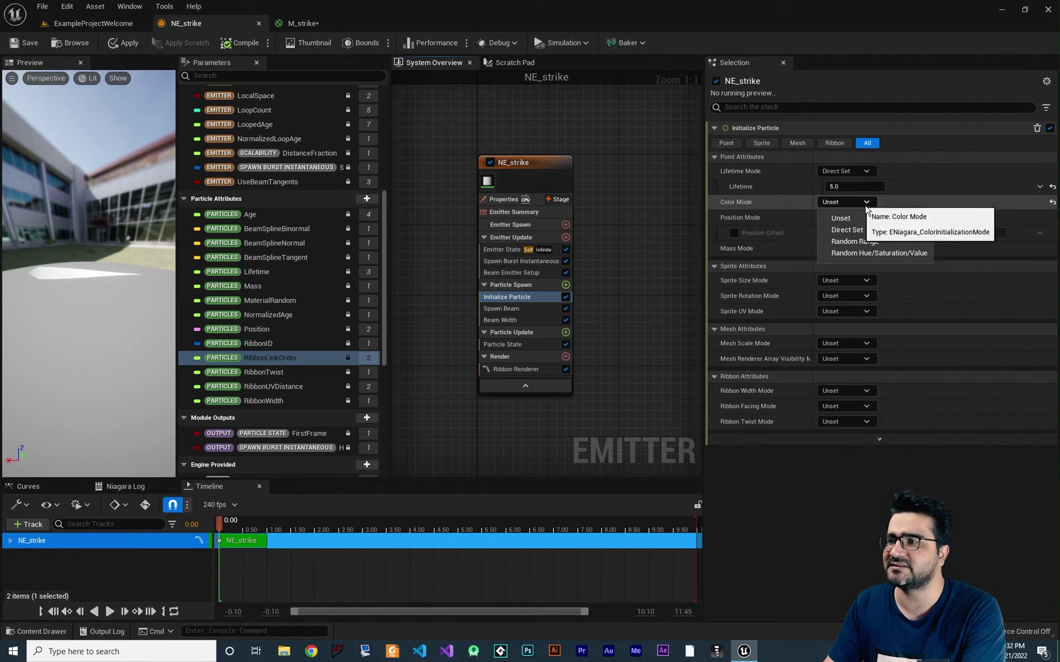
click(870, 230)
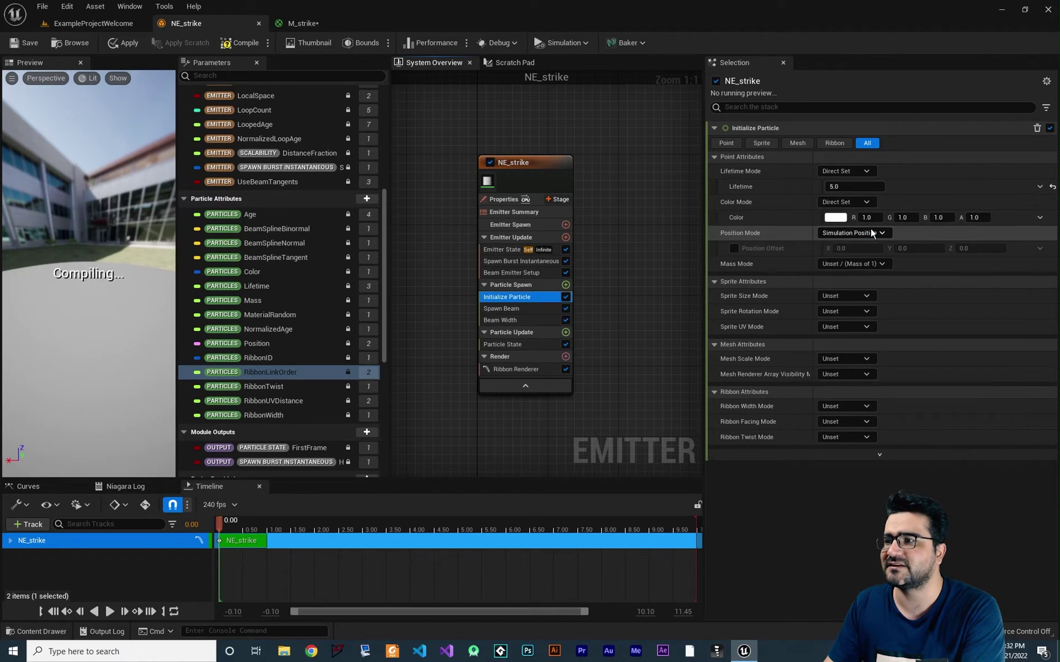
click(834, 217)
drag(660, 325, 634, 270)
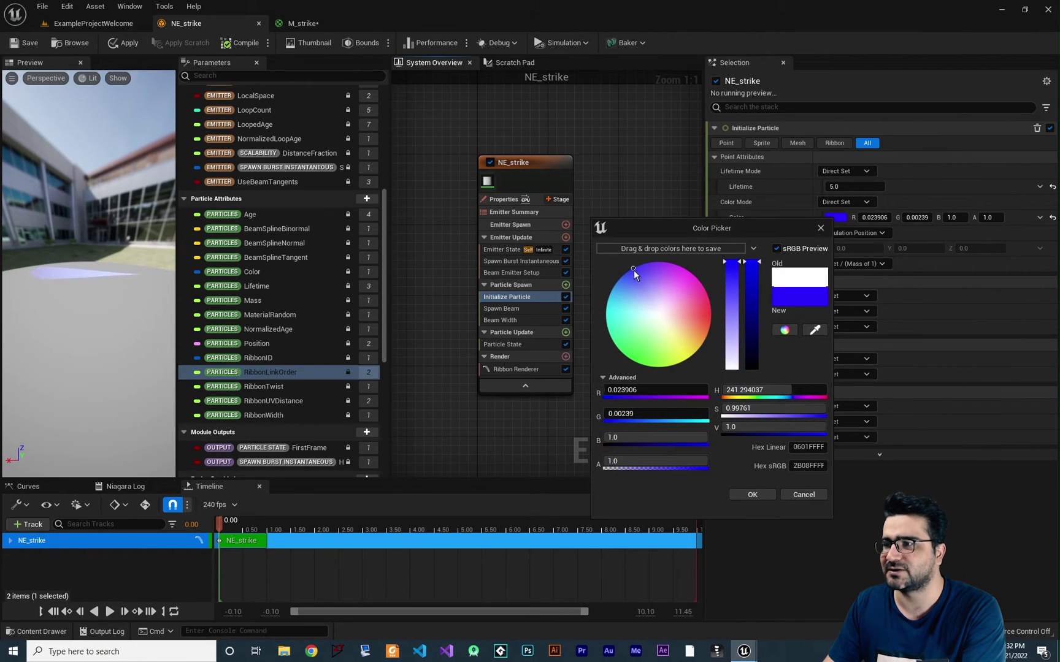
key(Return)
drag(123, 282, 166, 274)
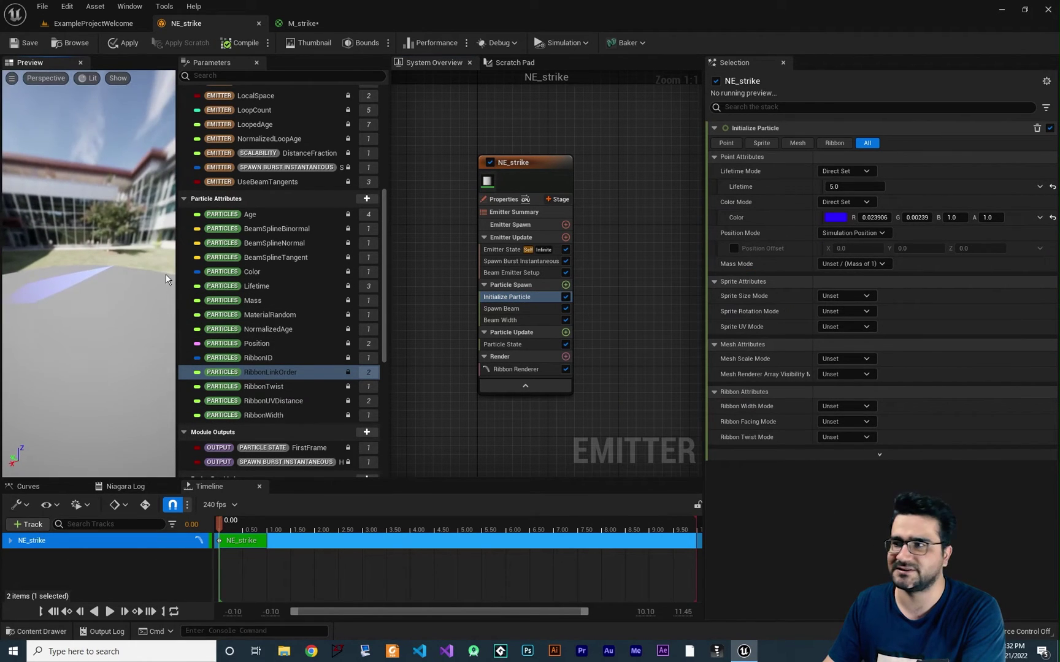
Check the Particle Color links in the M_strike graph and make the NE_strike particle color glow with R 0, G 0, B 1000.
click(834, 219)
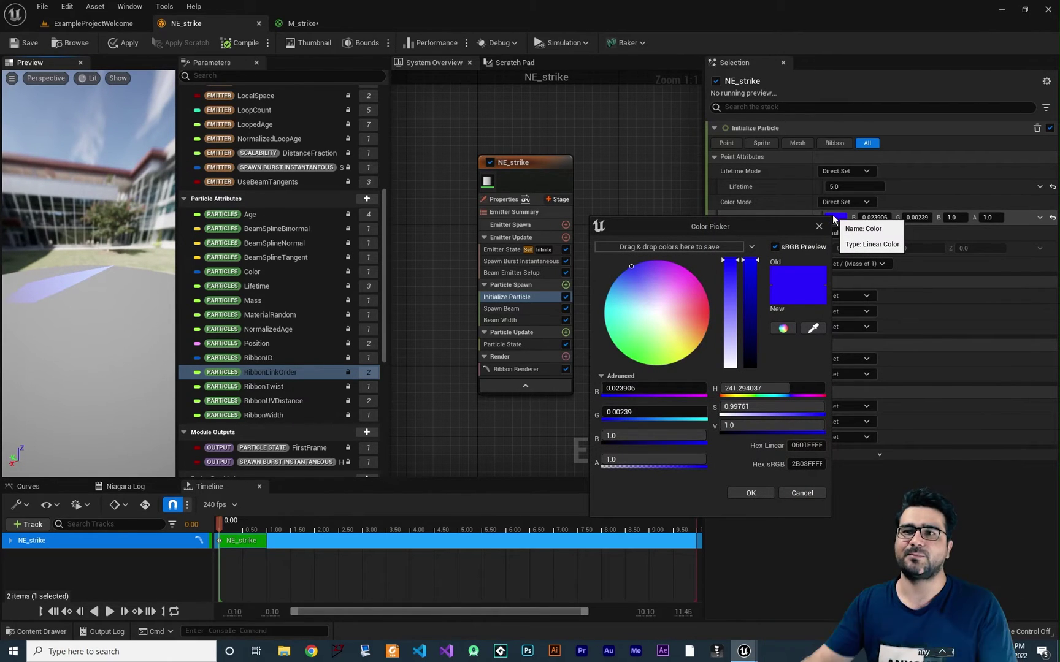
click(292, 24)
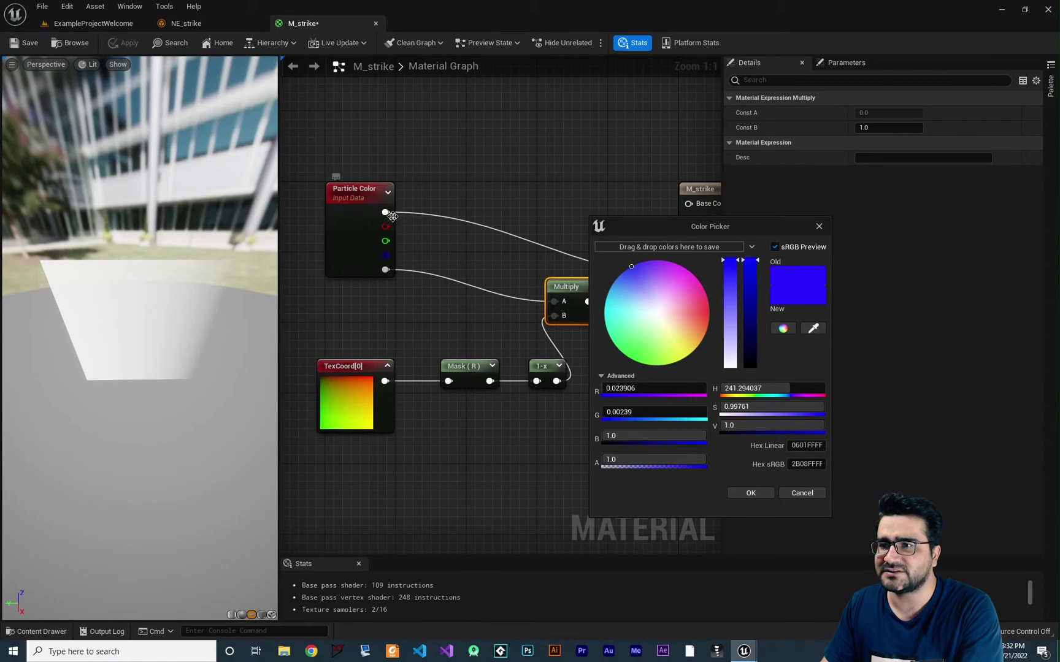
right_drag(473, 248, 343, 217)
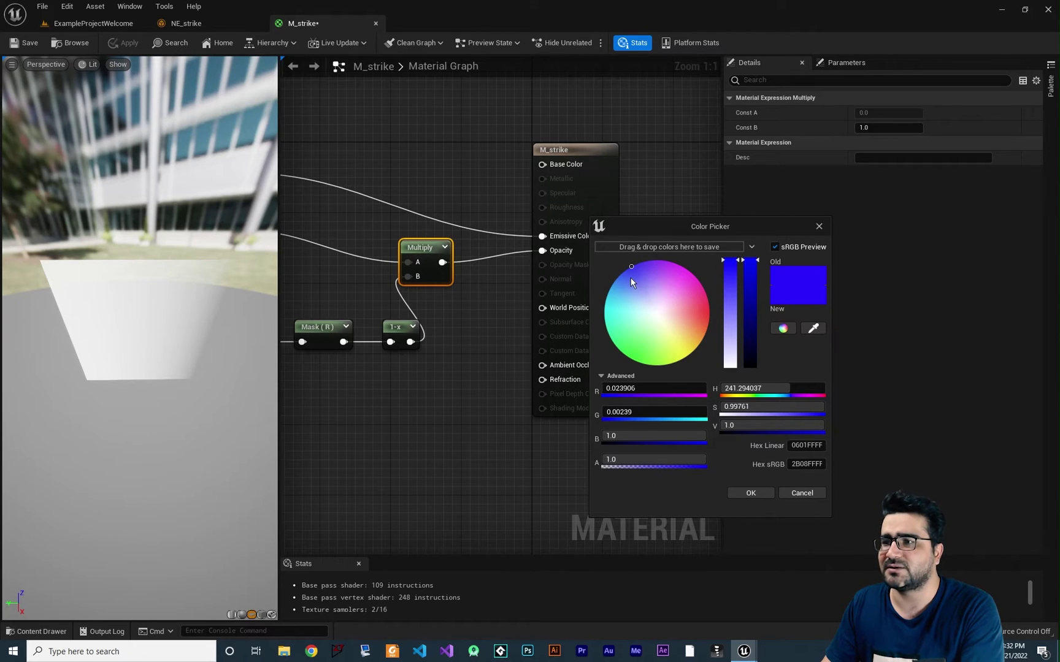
key(ctrl+Tab)
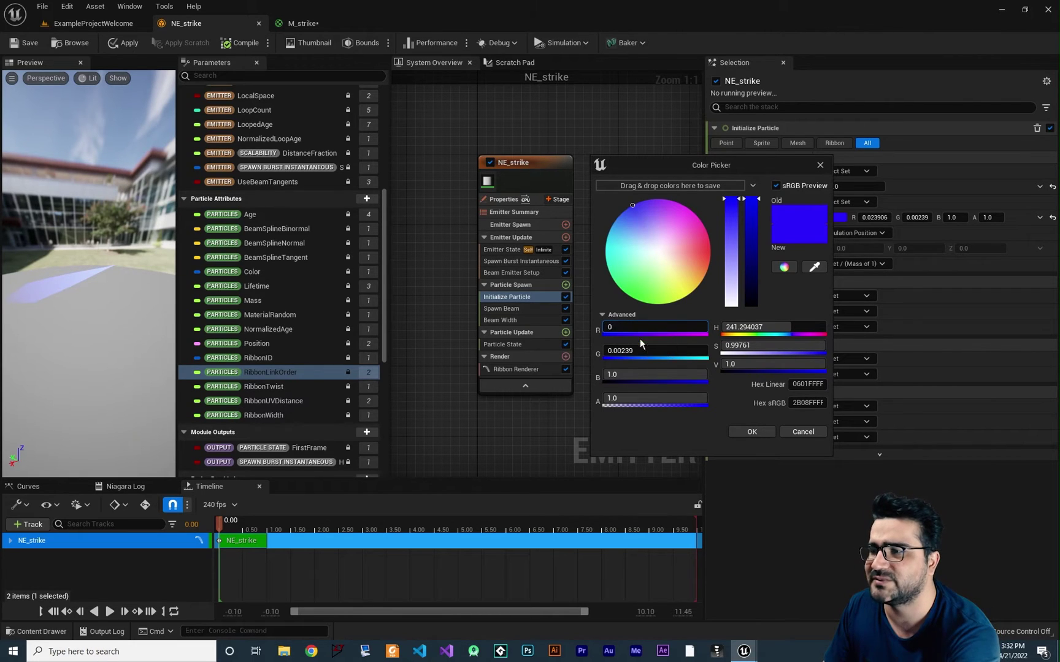
key(Return)
key(Return)
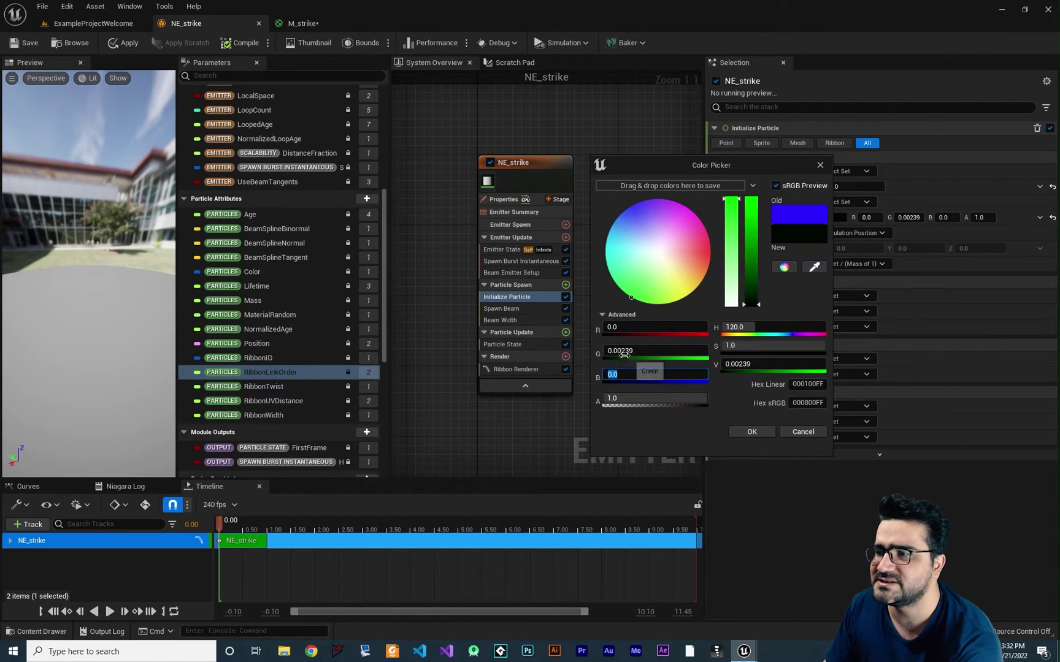
key(Return)
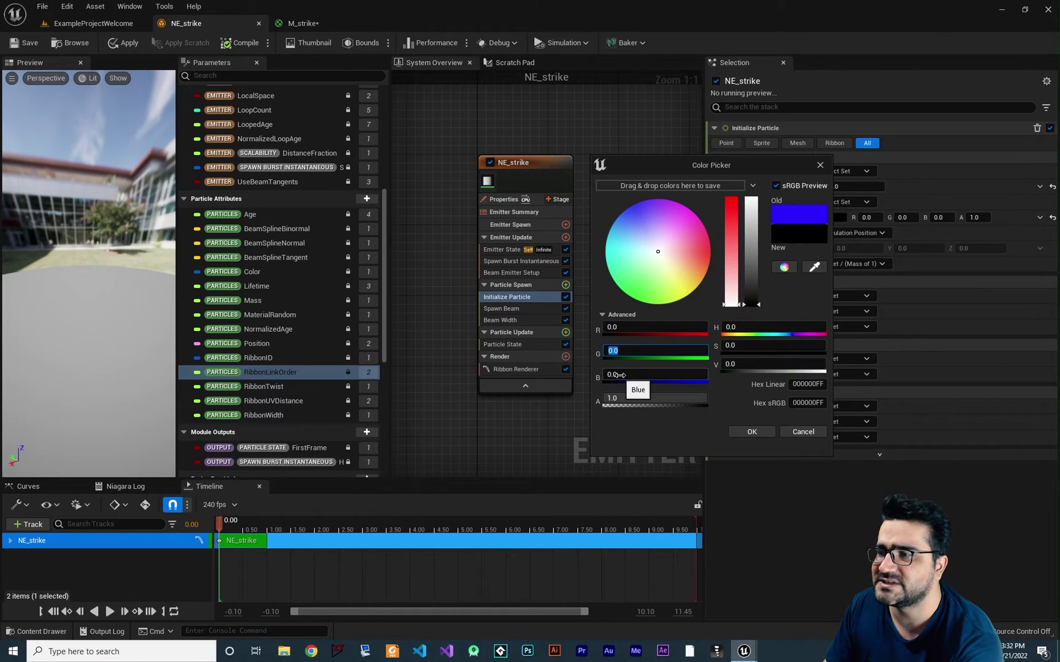
click(629, 377)
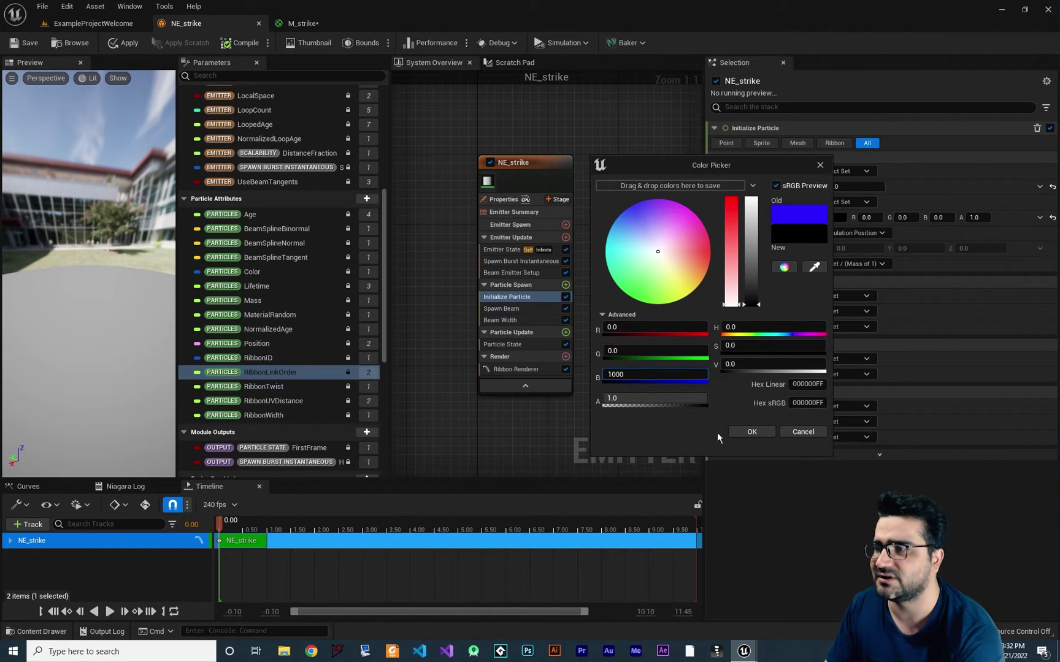
click(763, 434)
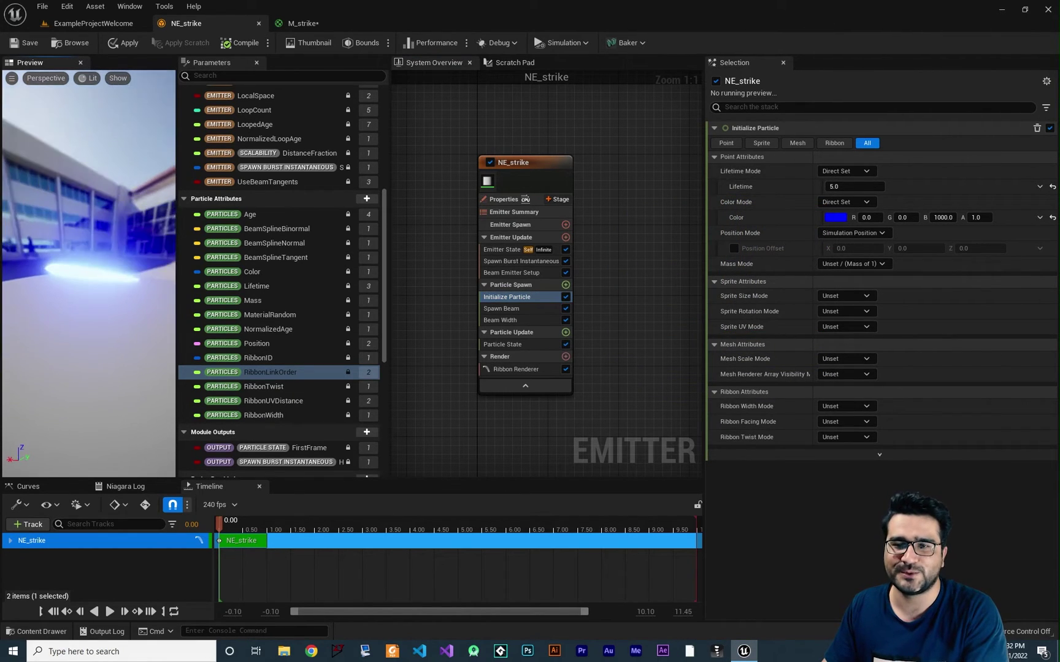
drag(89, 276, 104, 269)
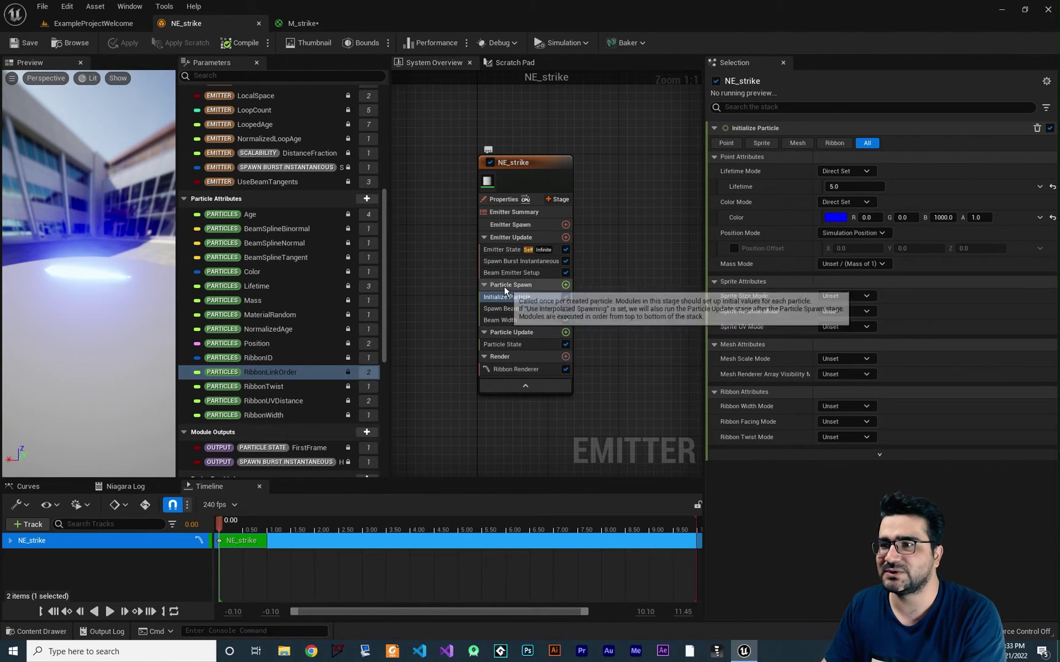
Lengthen the beam in Beam Emitter Setup, trying larger Beam End X values and settling on 800.
click(505, 274)
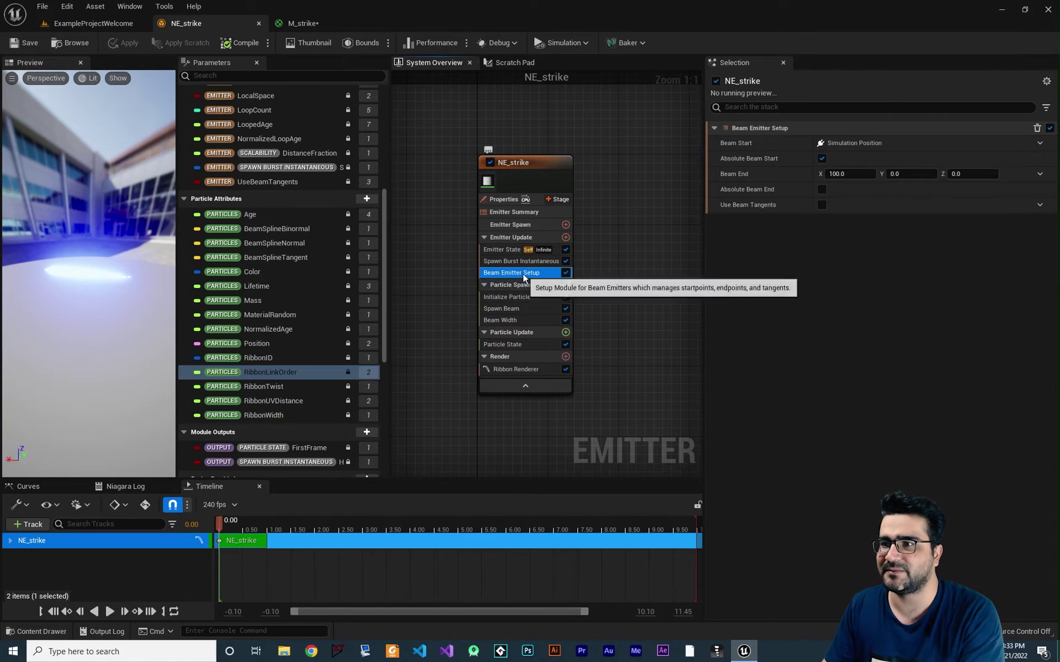
drag(849, 173, 957, 174)
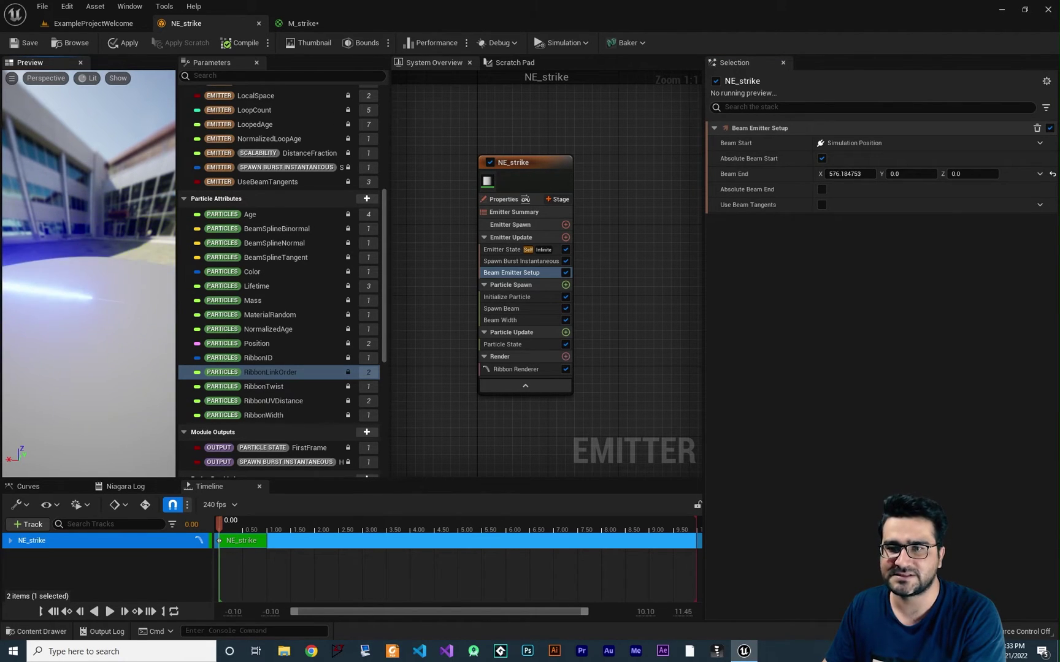
drag(850, 174, 920, 173)
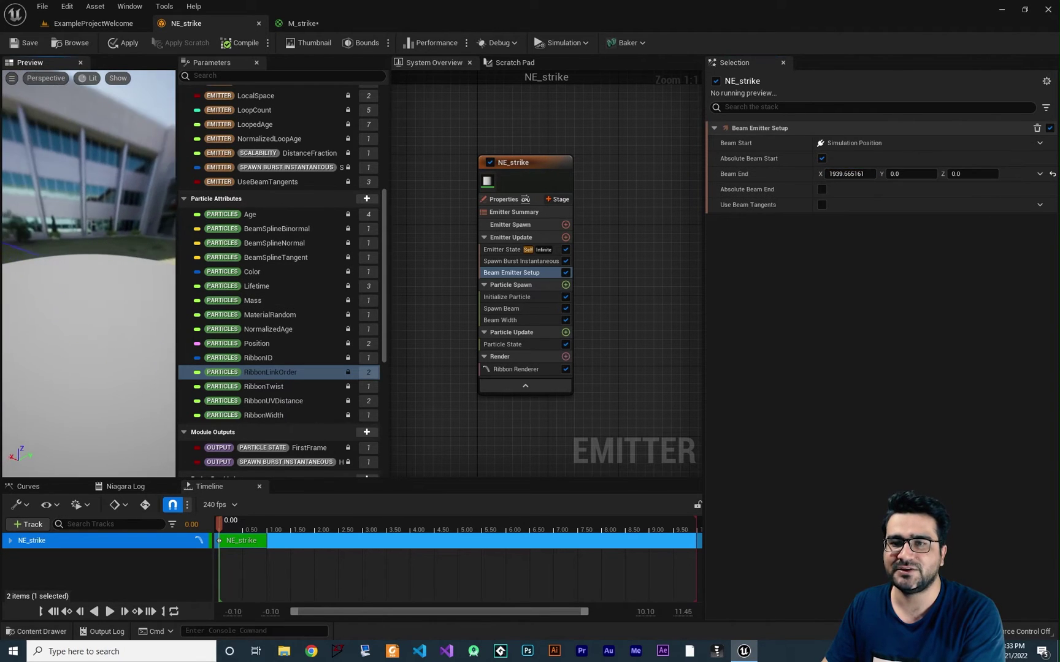
drag(83, 279, 101, 301)
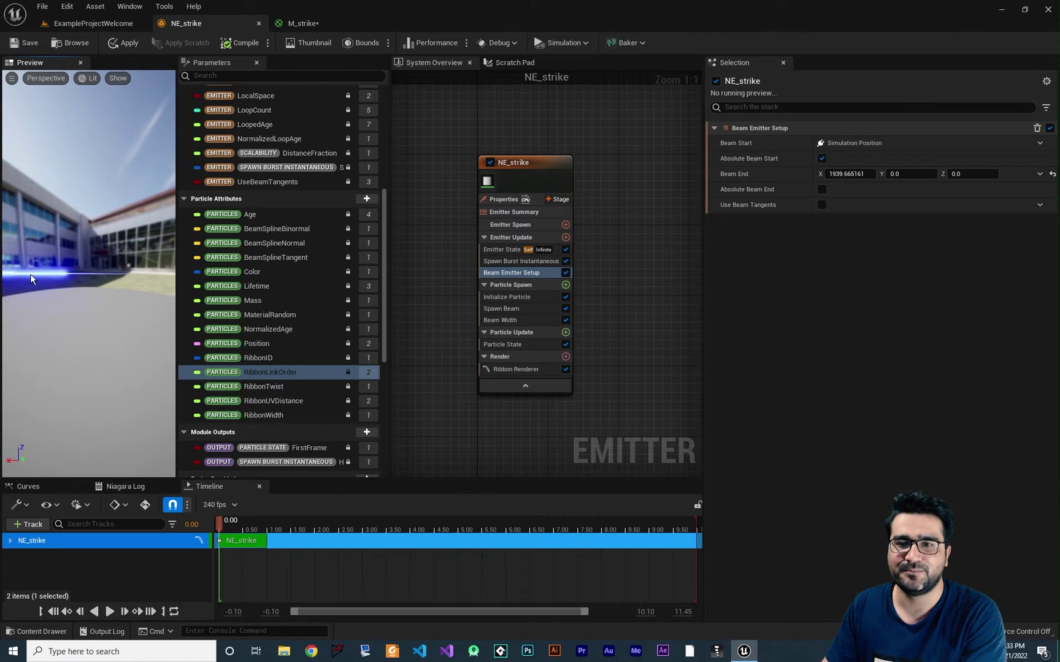
click(841, 174)
text(800)
key(Return)
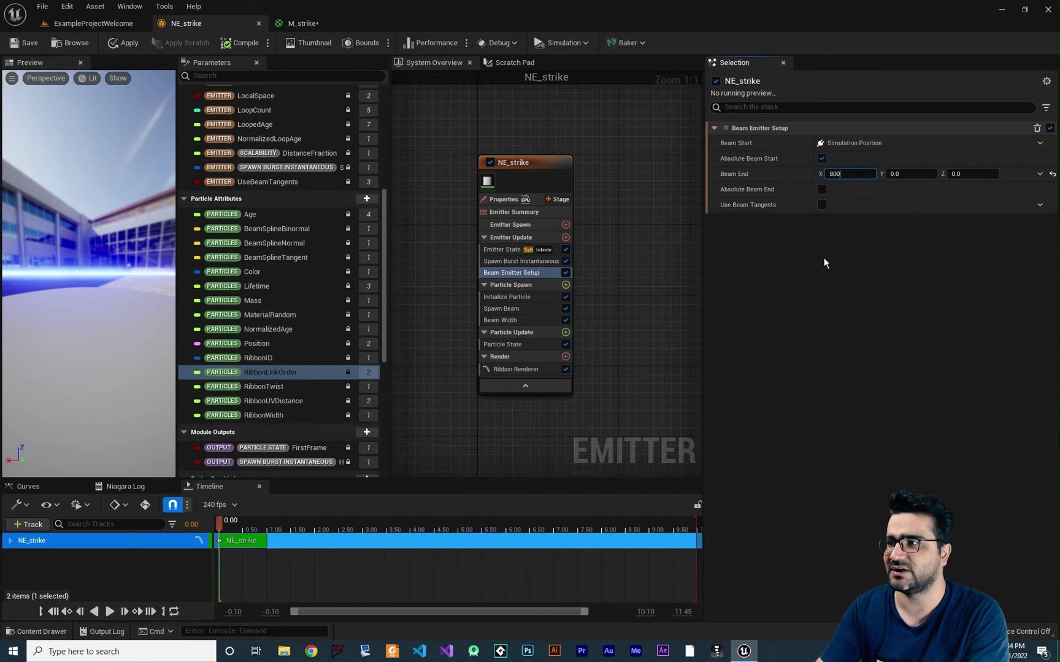
click(139, 284)
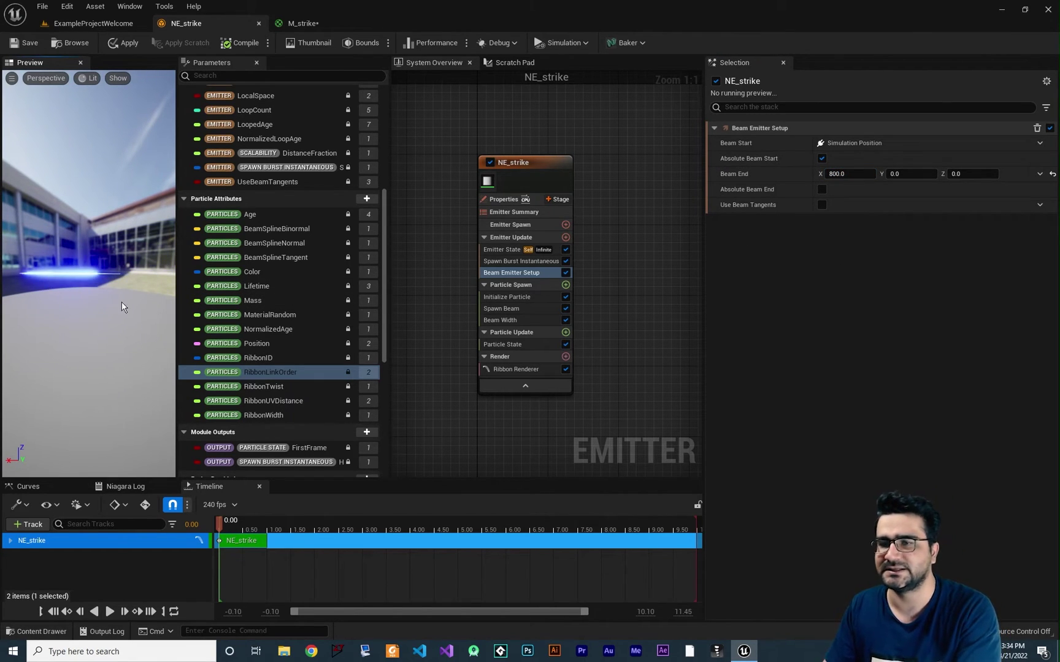
Set the Beam Width Scale Curve to 50 and reapply the Ramp Up Down template to its curve.
click(498, 322)
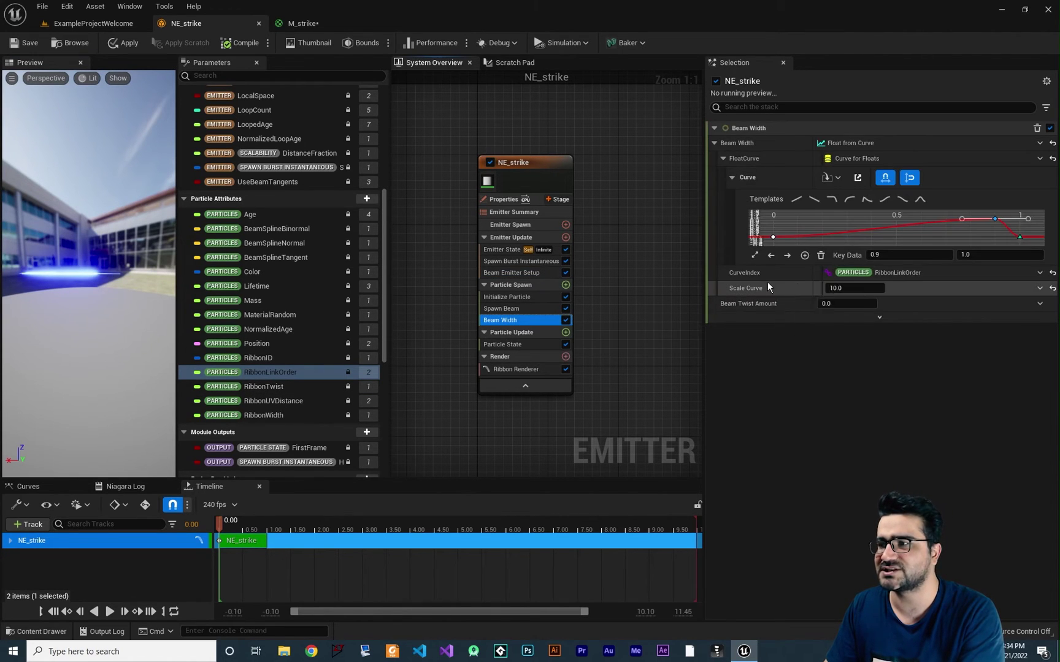
click(832, 287)
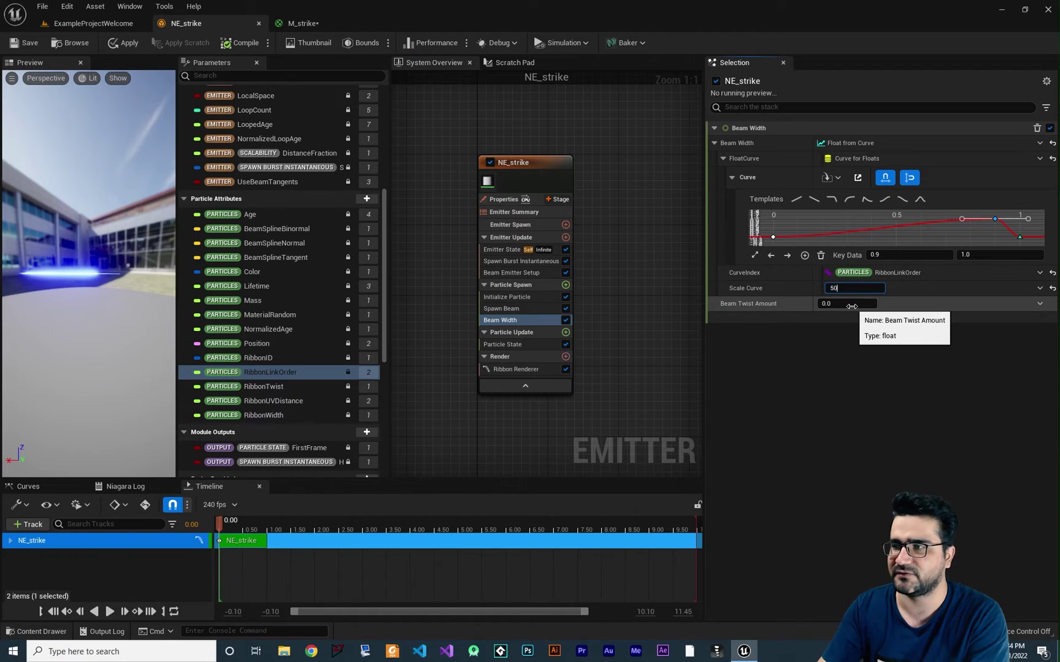
text(50)
key(Return)
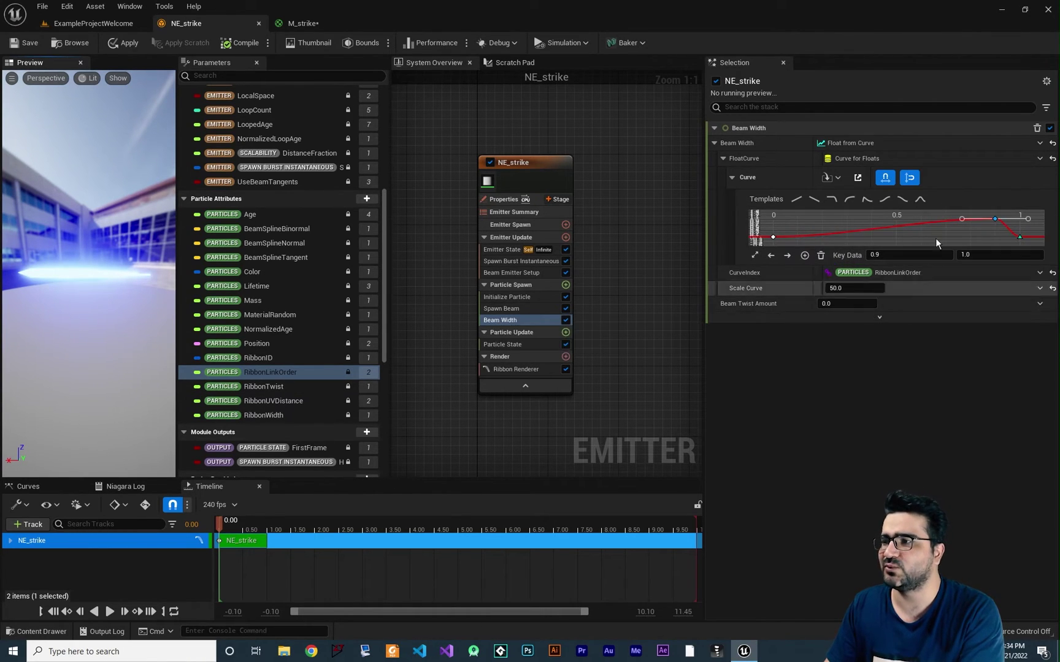
click(920, 200)
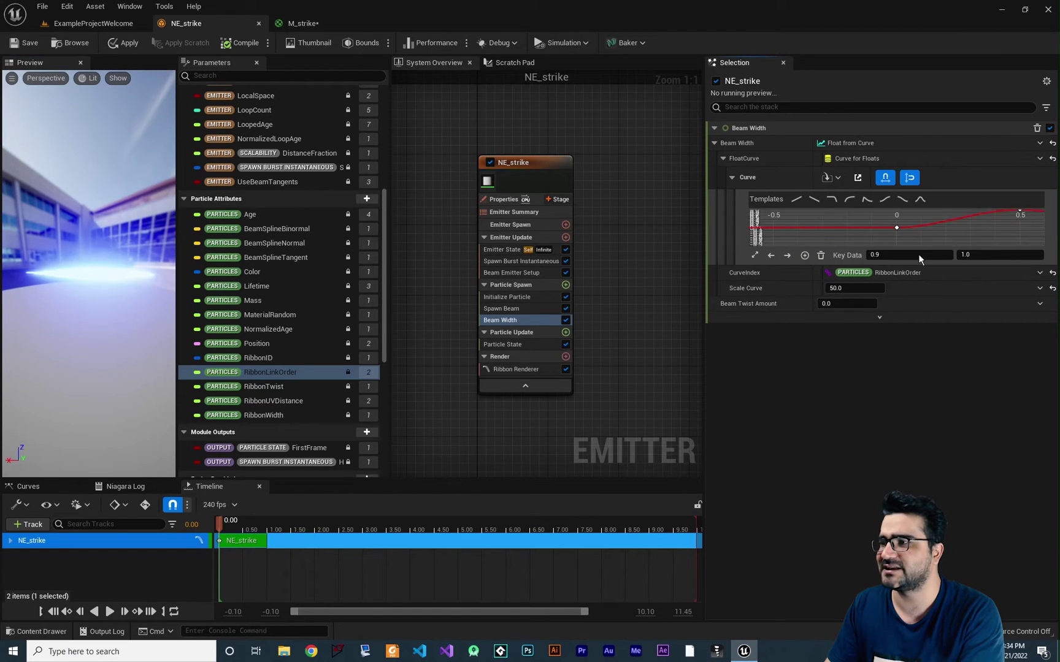
Set the values of the first and last keys on the Beam Width curve to 0.1.
click(916, 237)
key(f)
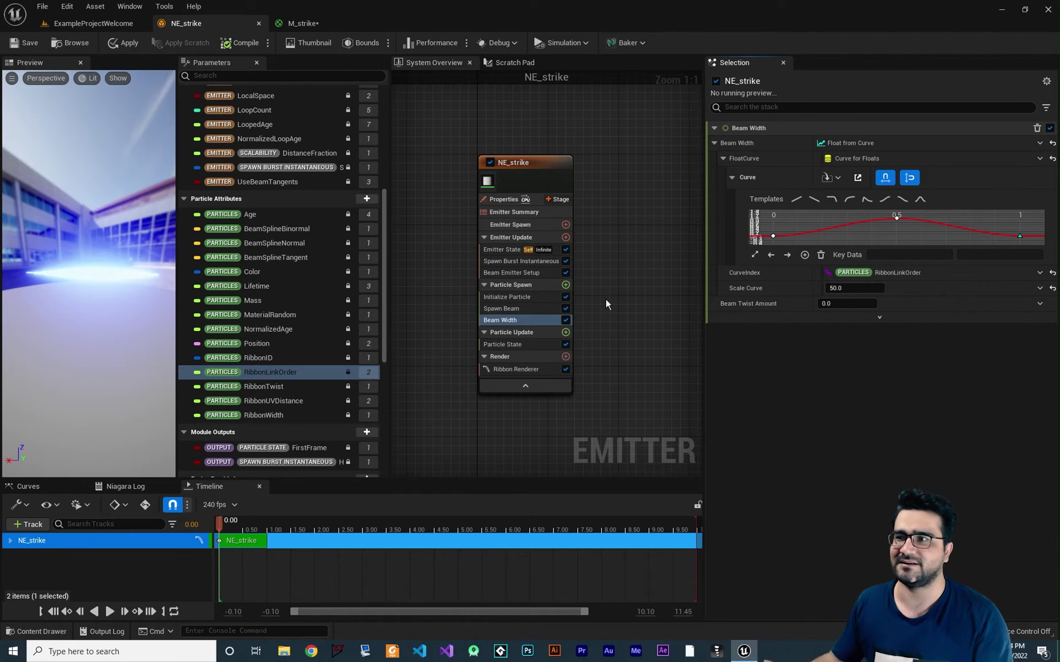
click(773, 237)
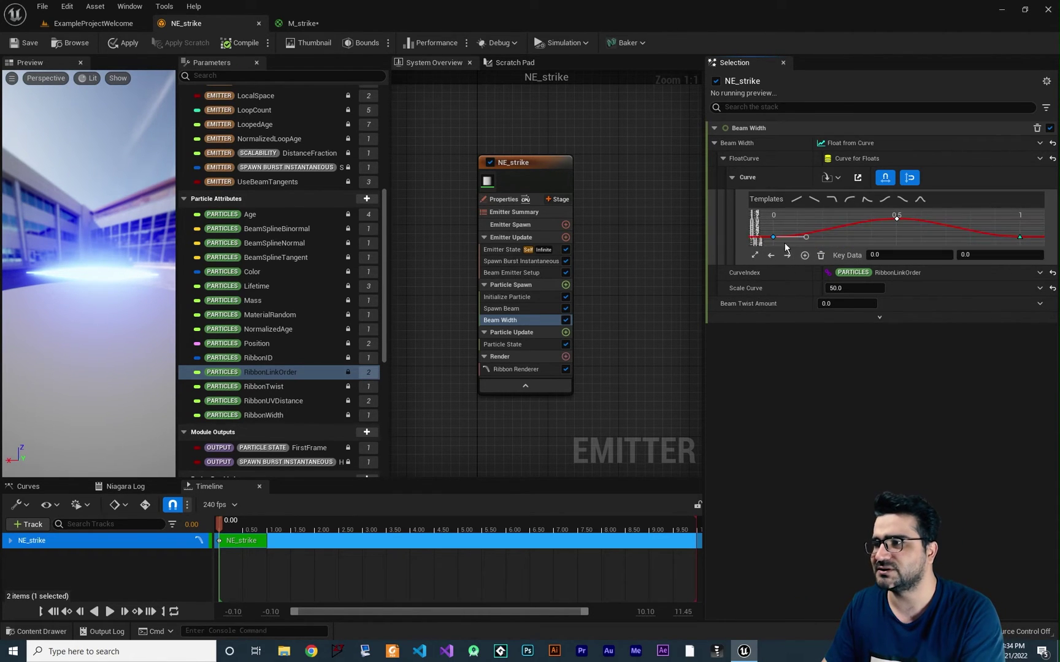
click(982, 254)
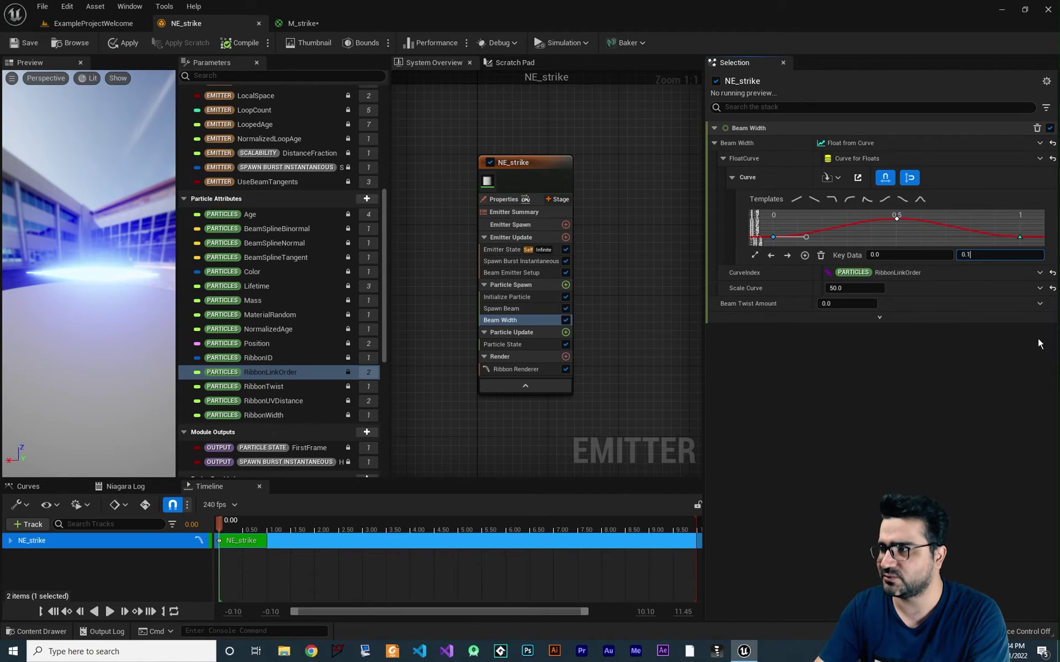
text(0.1)
key(Return)
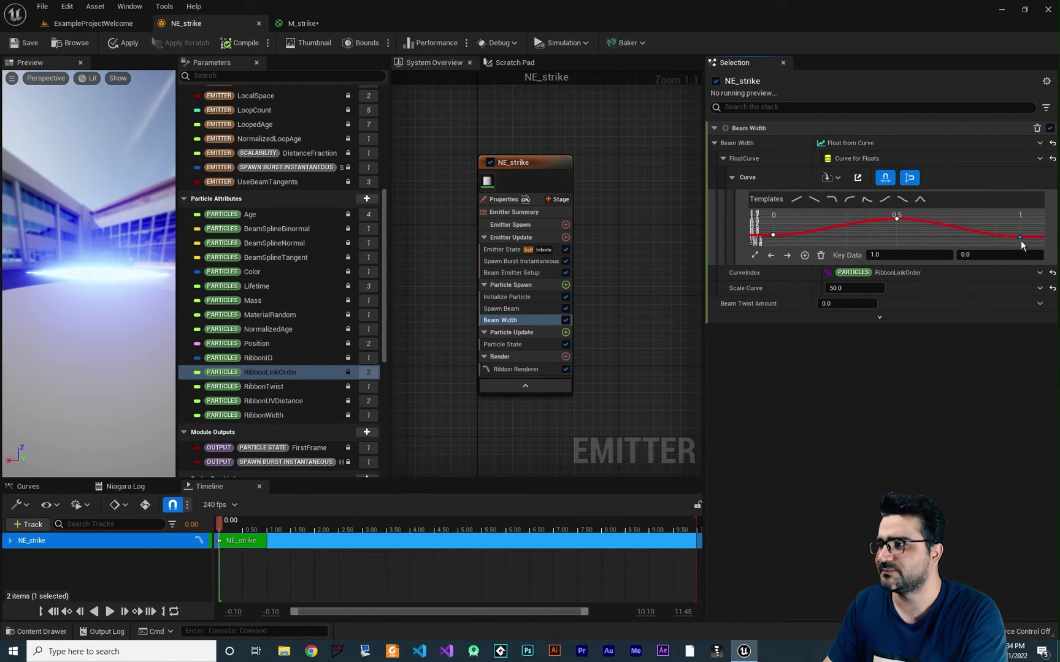
click(1009, 254)
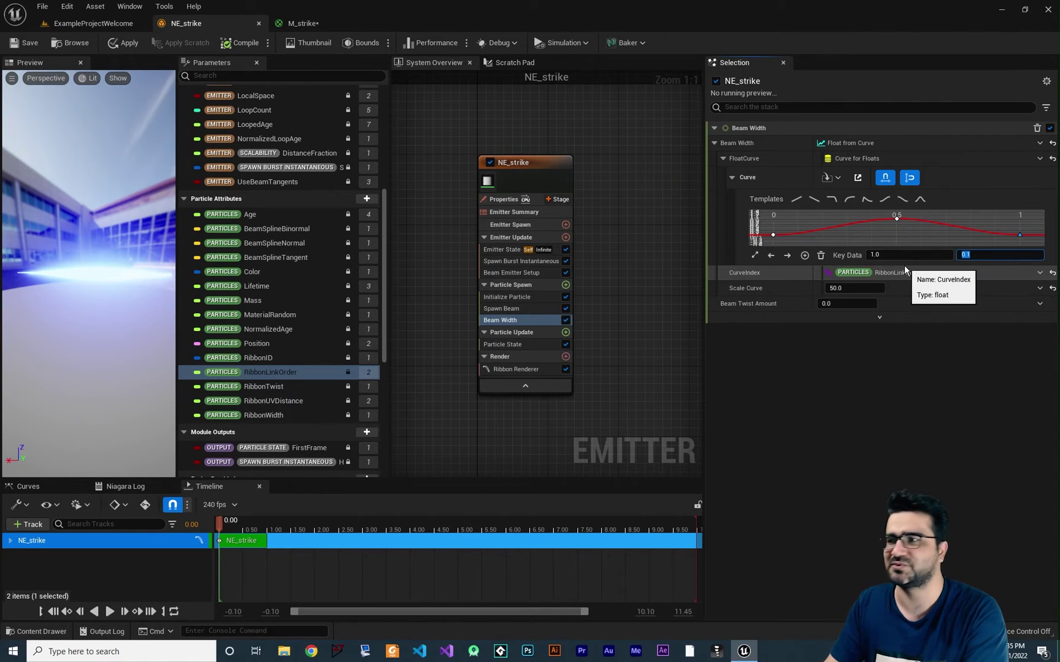
click(126, 296)
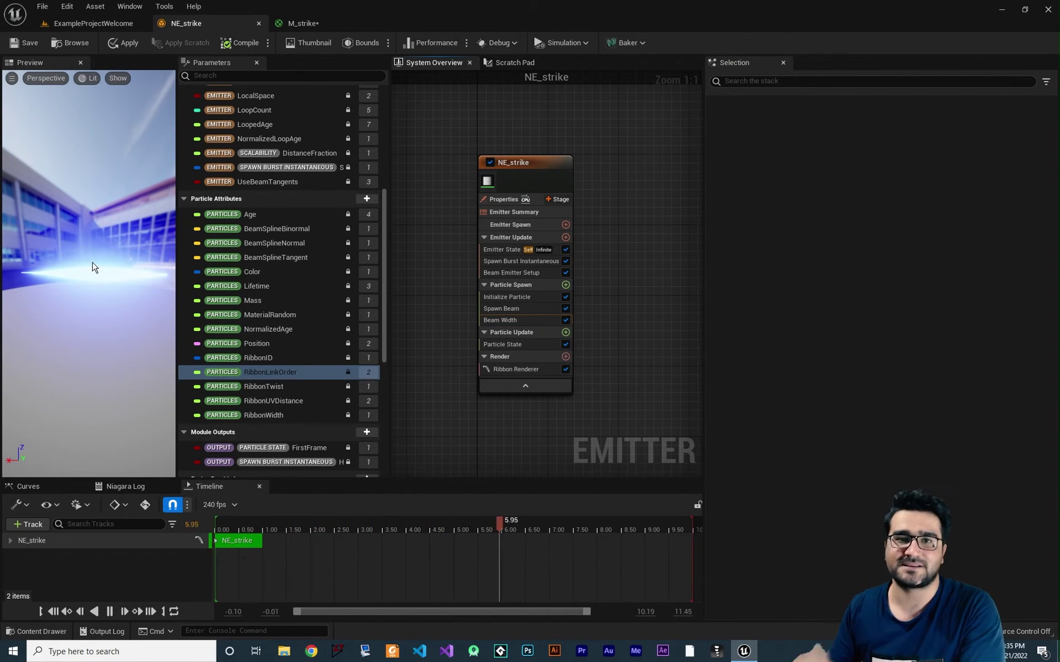
Enable Use Beam Tangents in Beam Emitter Setup and make both tangents Vector from Float, with start about 1.2 and end about 0.55.
click(522, 276)
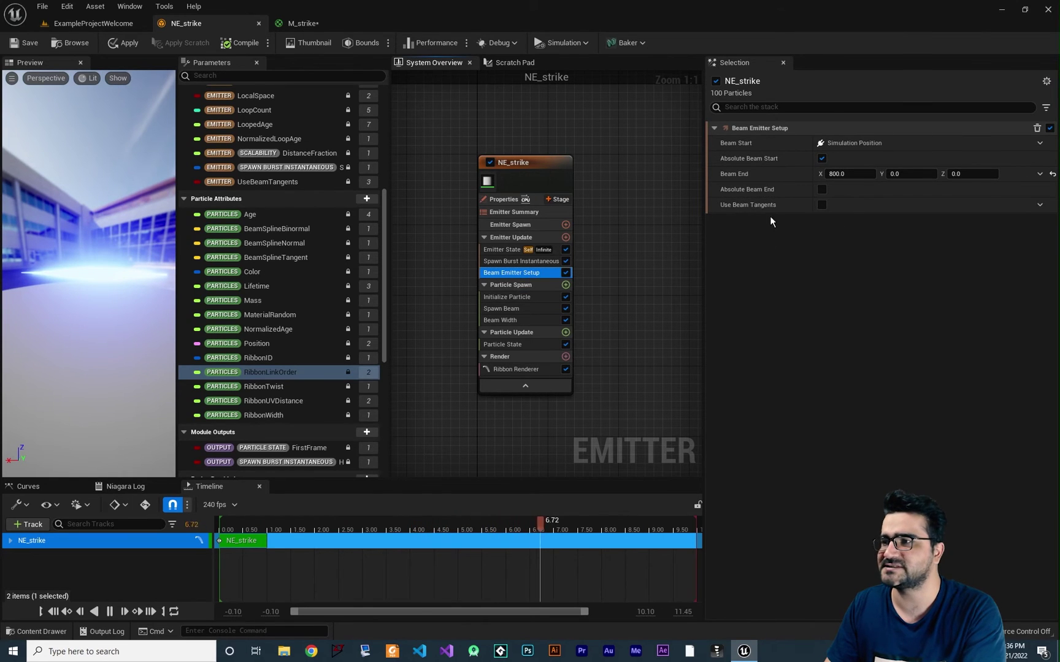
click(822, 205)
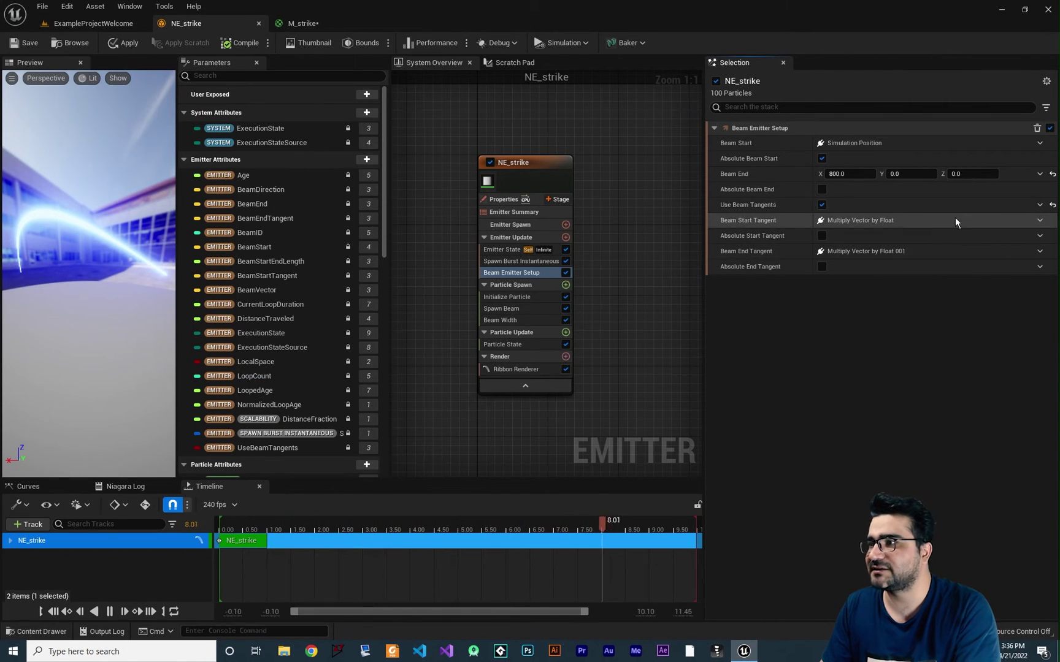
click(955, 221)
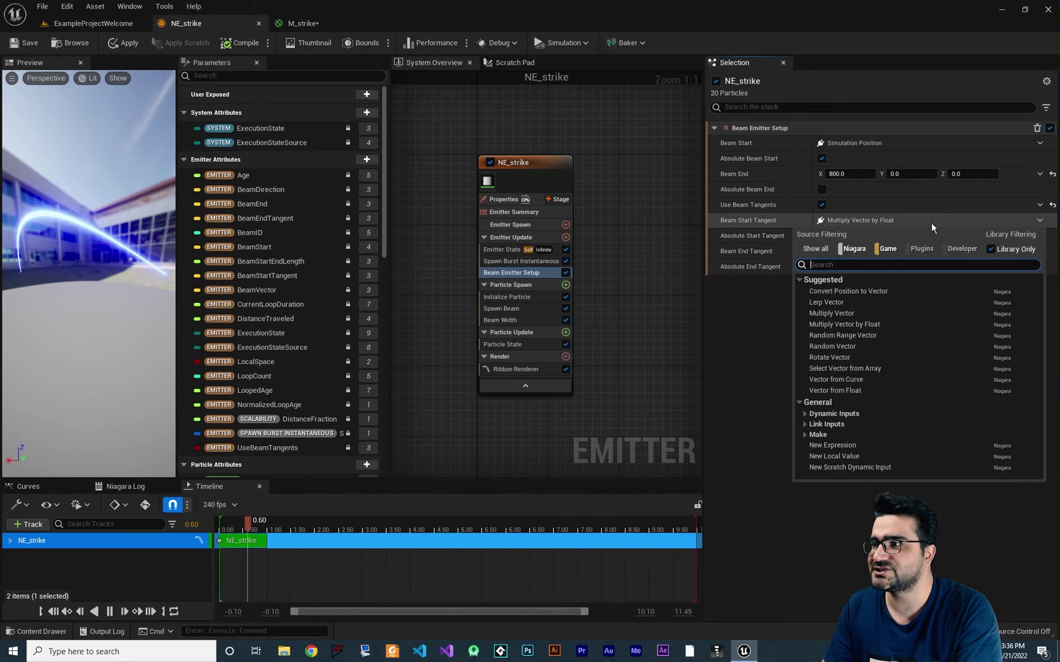
click(852, 390)
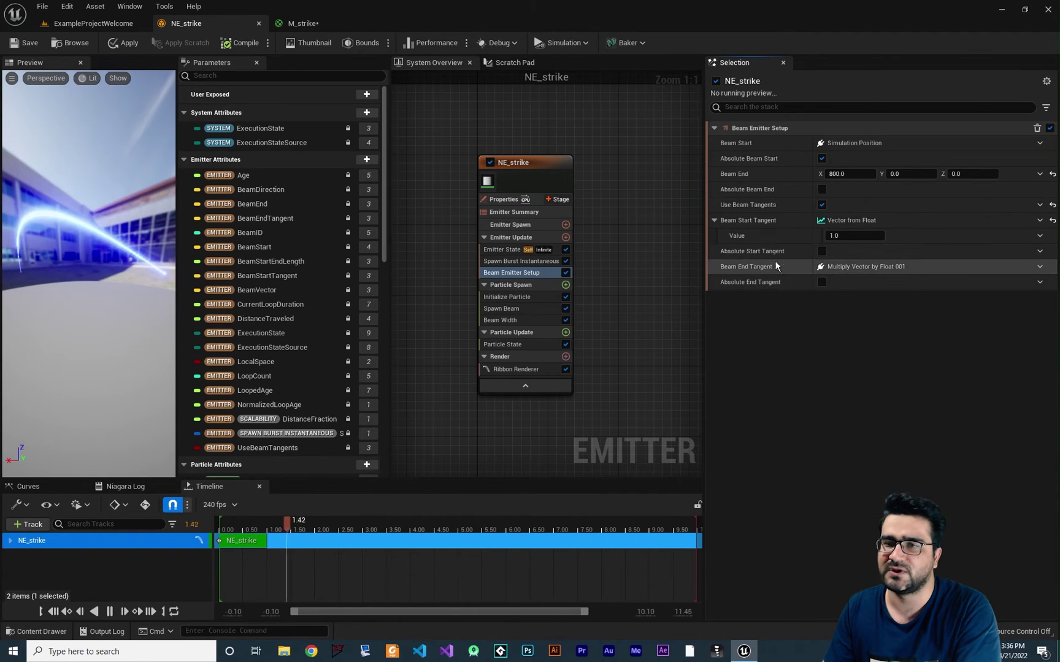
drag(856, 236, 884, 235)
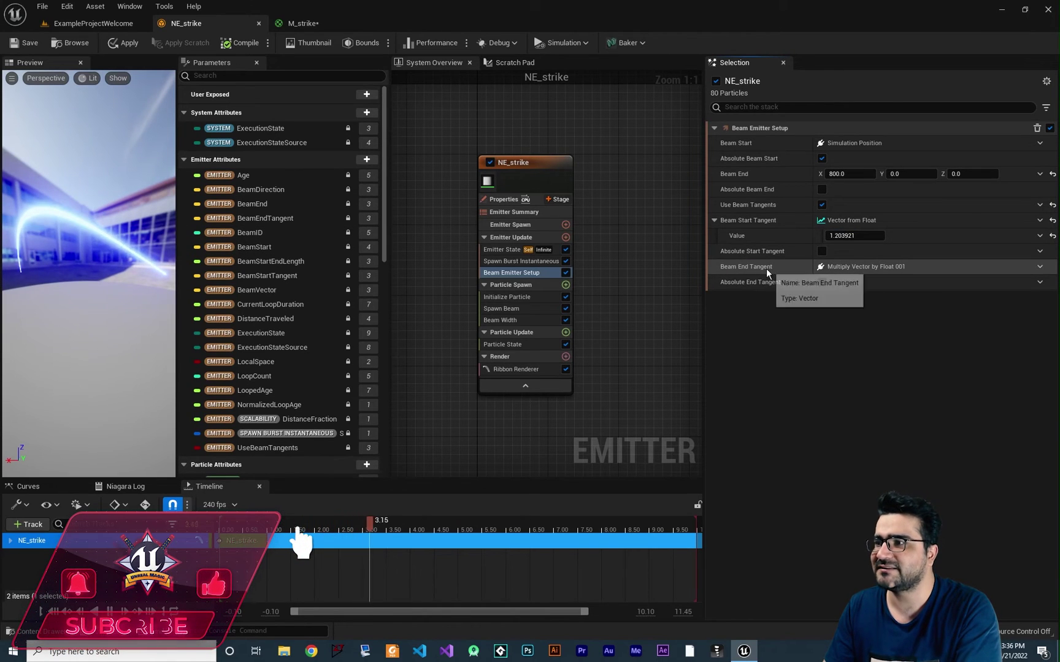
click(1041, 267)
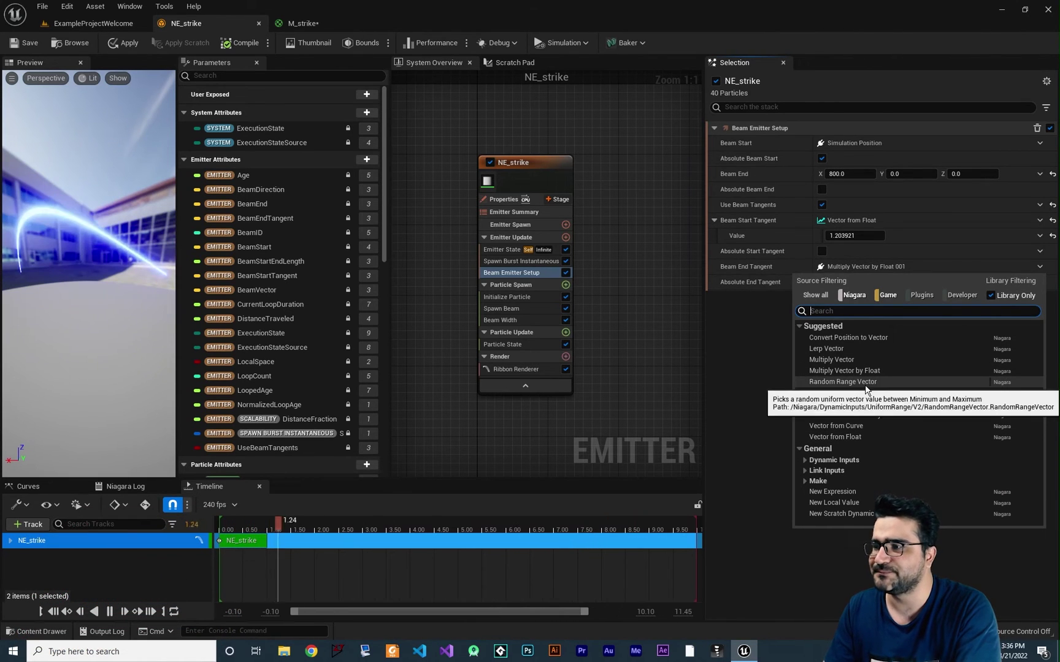
click(847, 438)
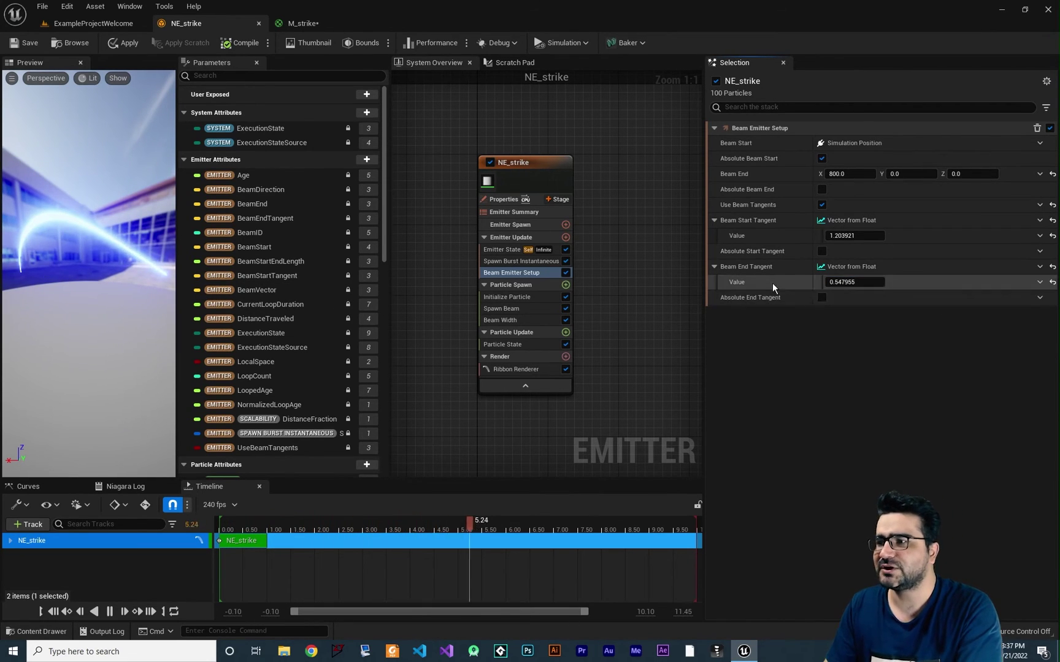
Drive the Beam Start Tangent and Beam End Tangent values with Random Range Float inputs.
click(1039, 237)
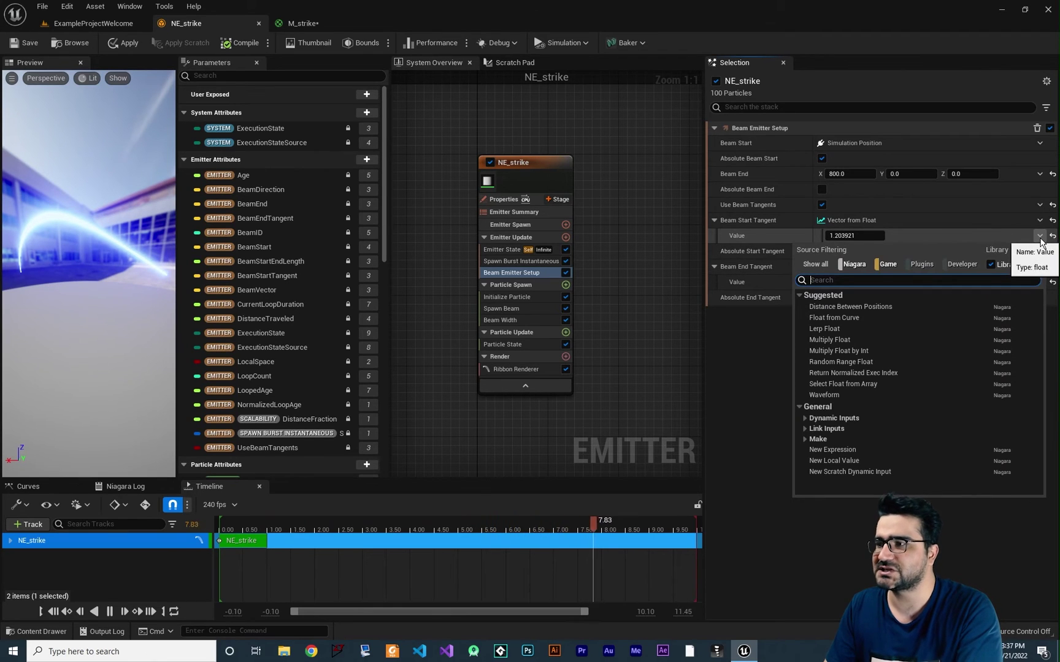
text(random)
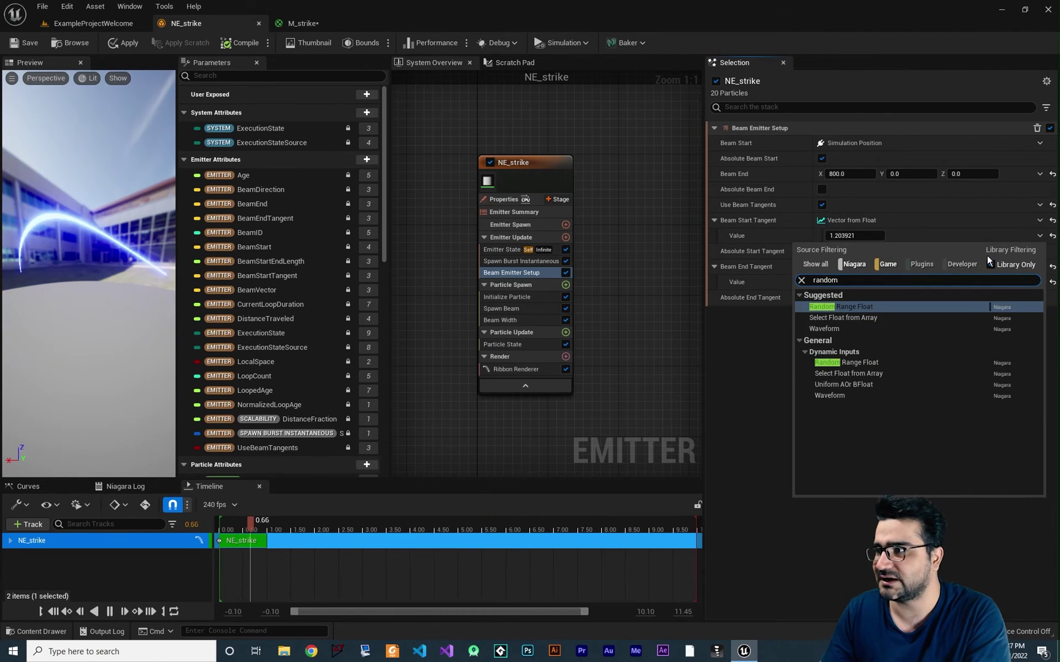
click(880, 306)
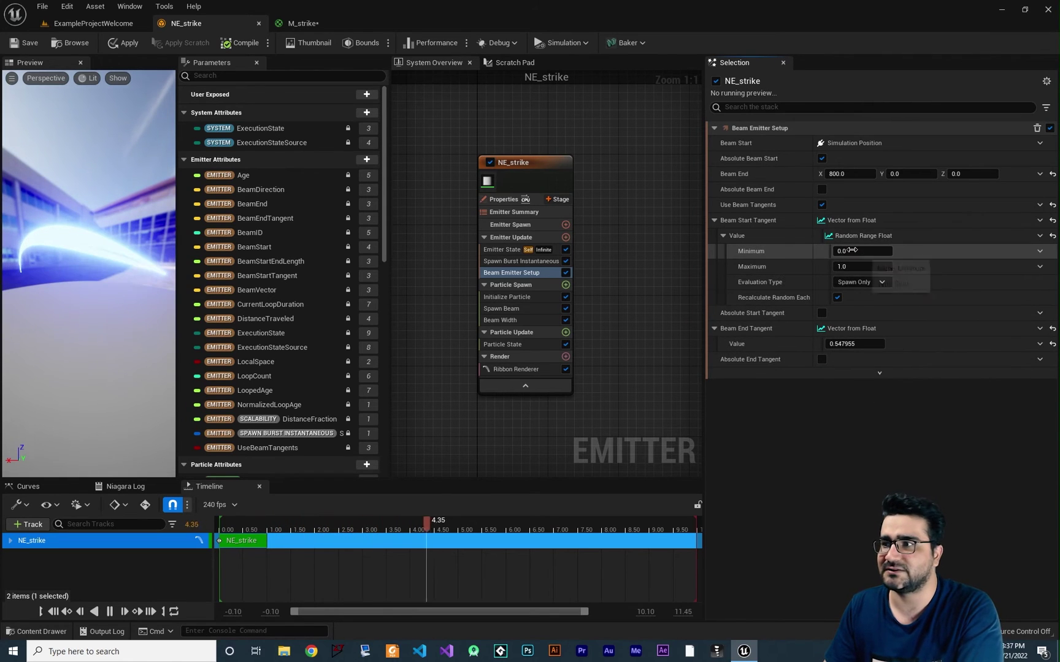
click(1040, 344)
text(rando)
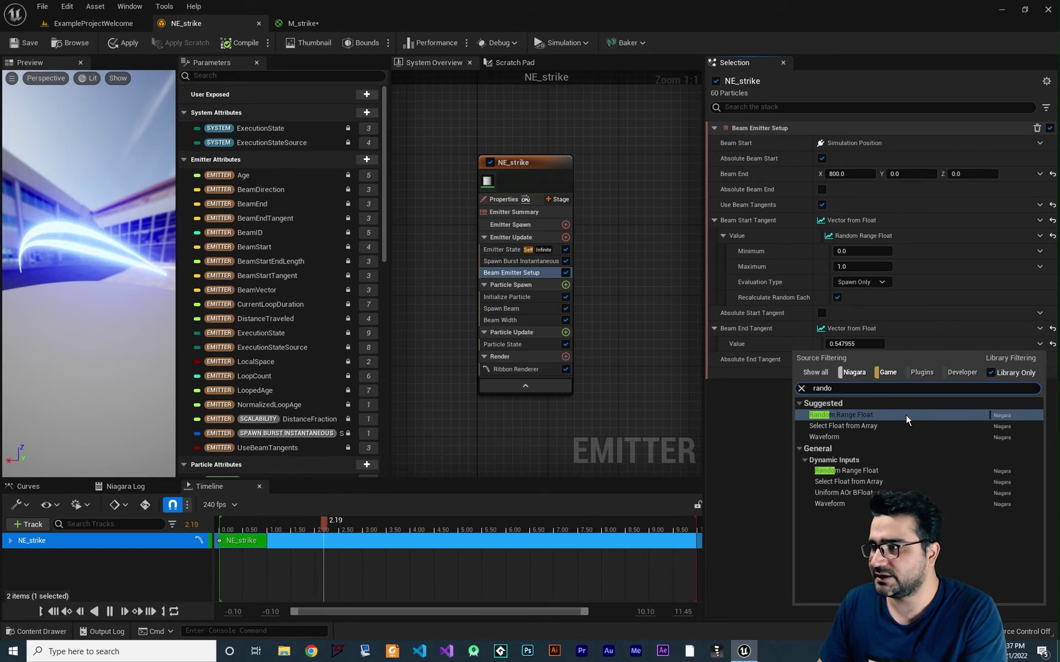
click(905, 415)
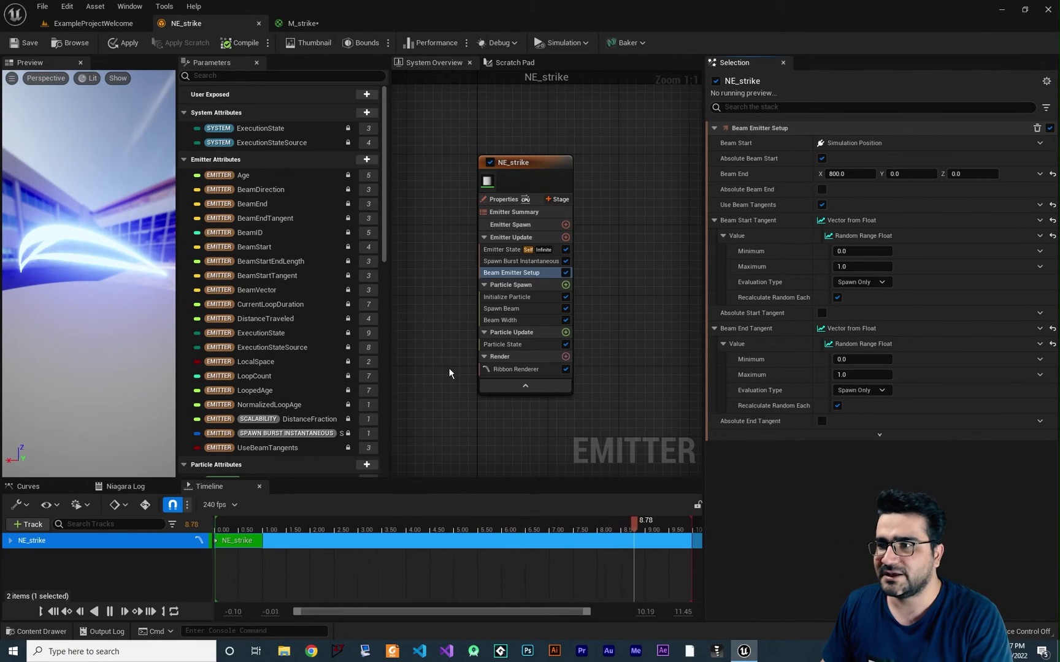
Set the particle Lifetime in Initialize Particle to 1.0.
click(519, 298)
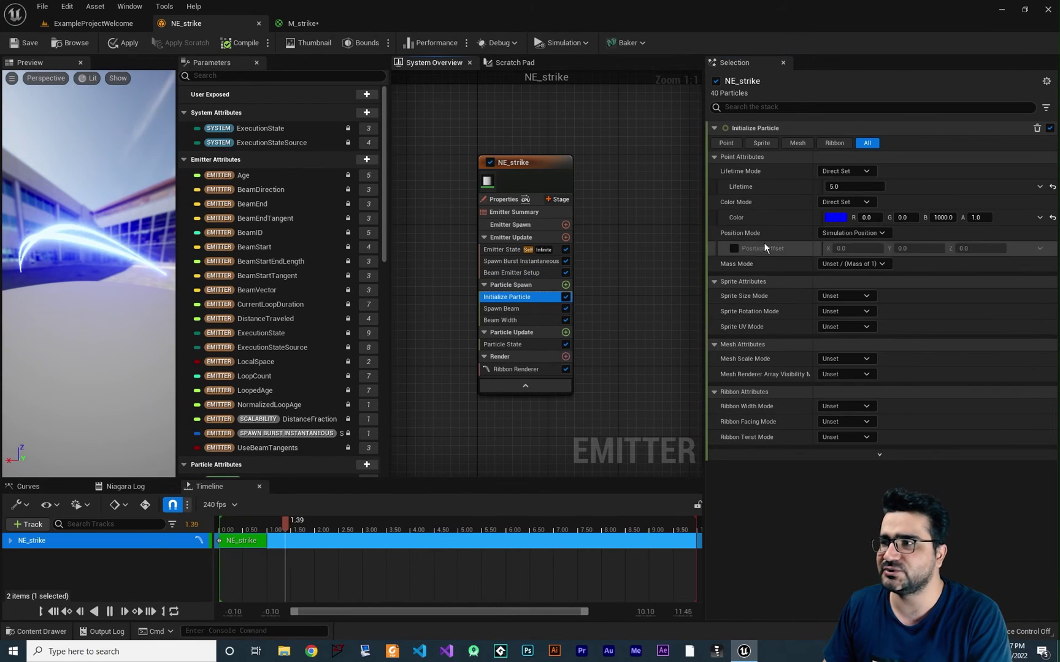
click(842, 187)
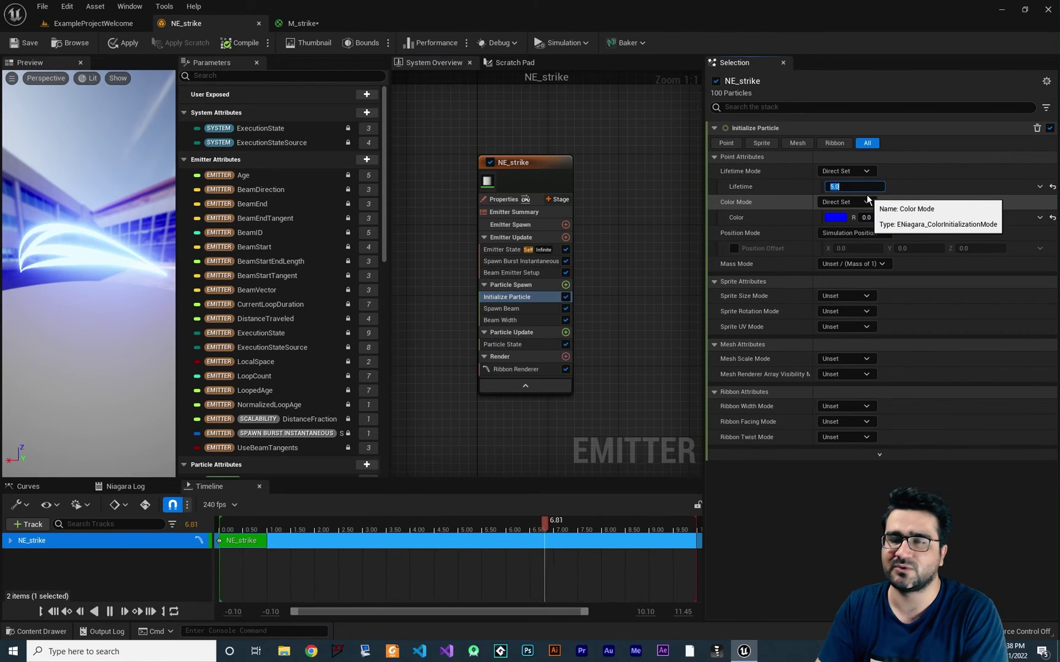
text(1)
key(Return)
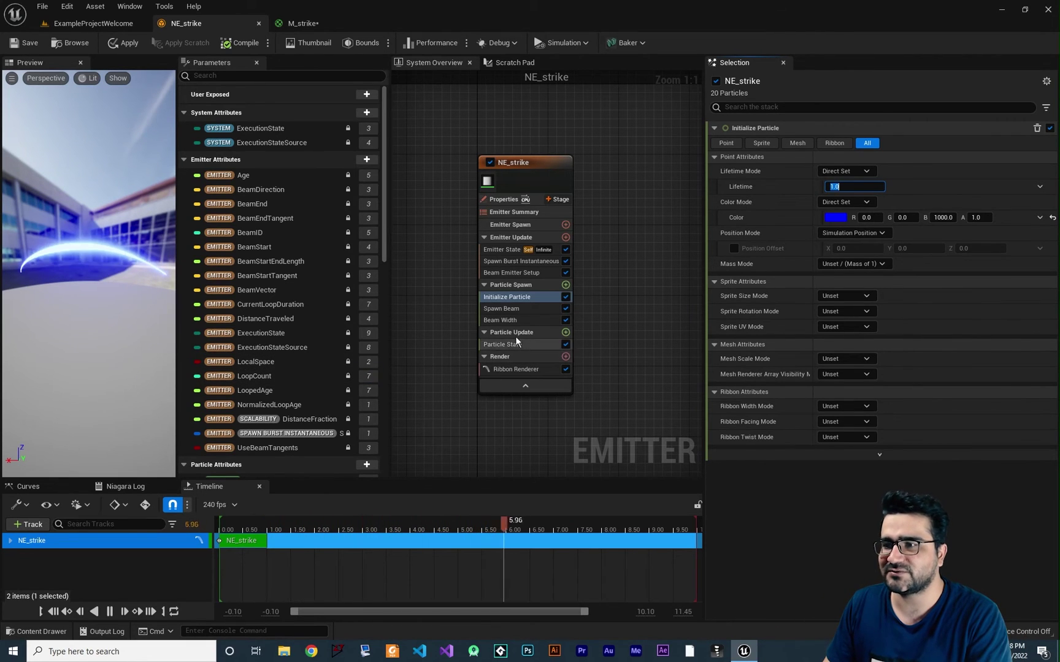
Add a Jitter Position module to Particle Update and set its Jitter Amount to 10.
click(565, 332)
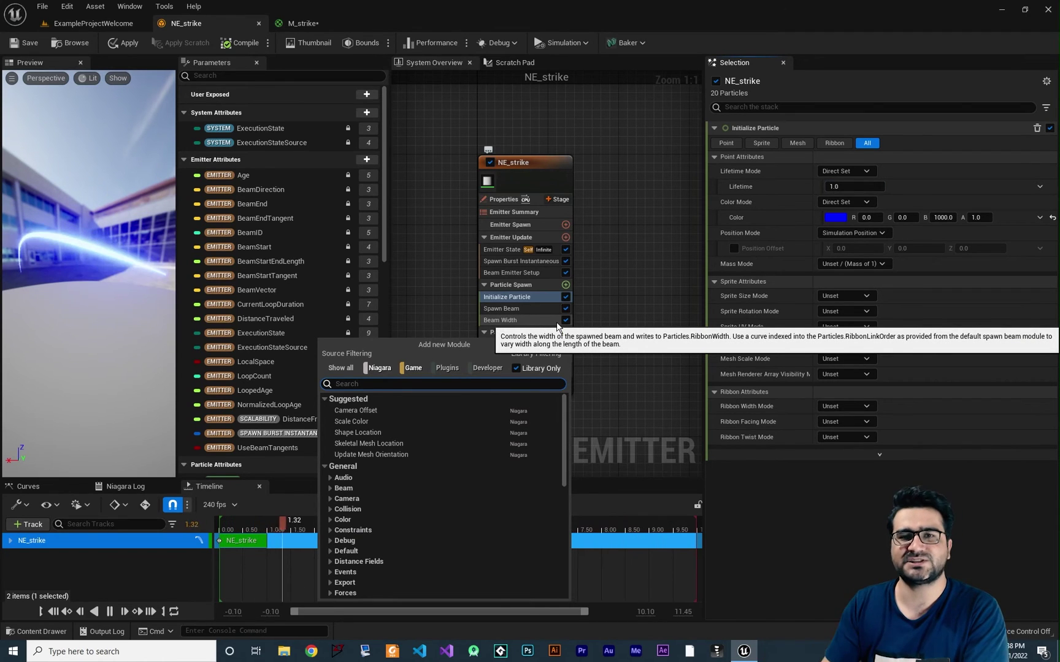
text(jitt)
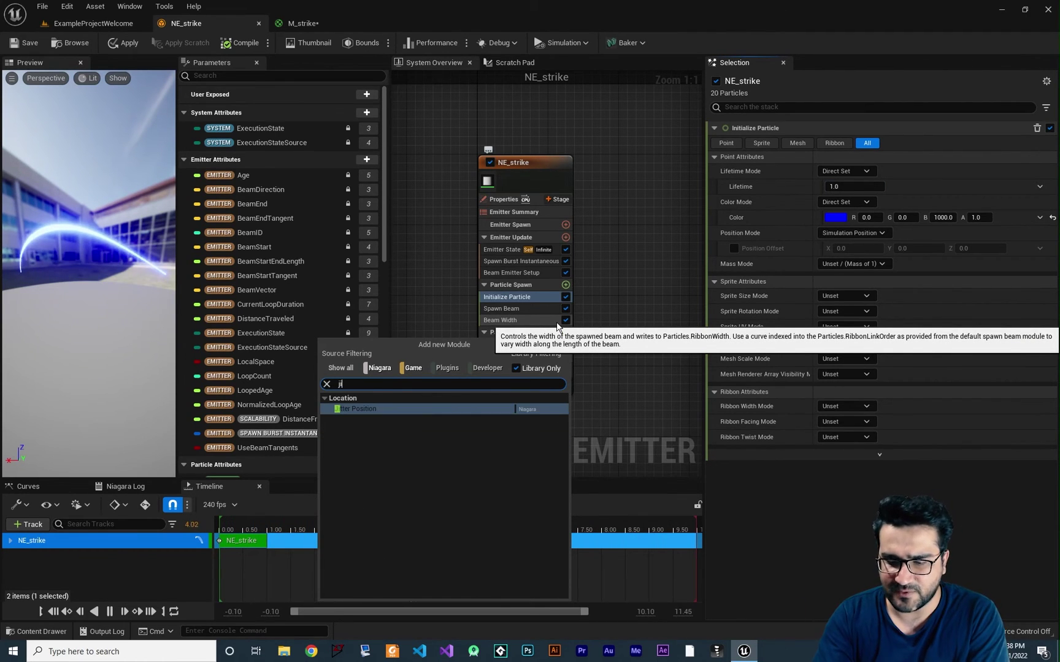
click(378, 409)
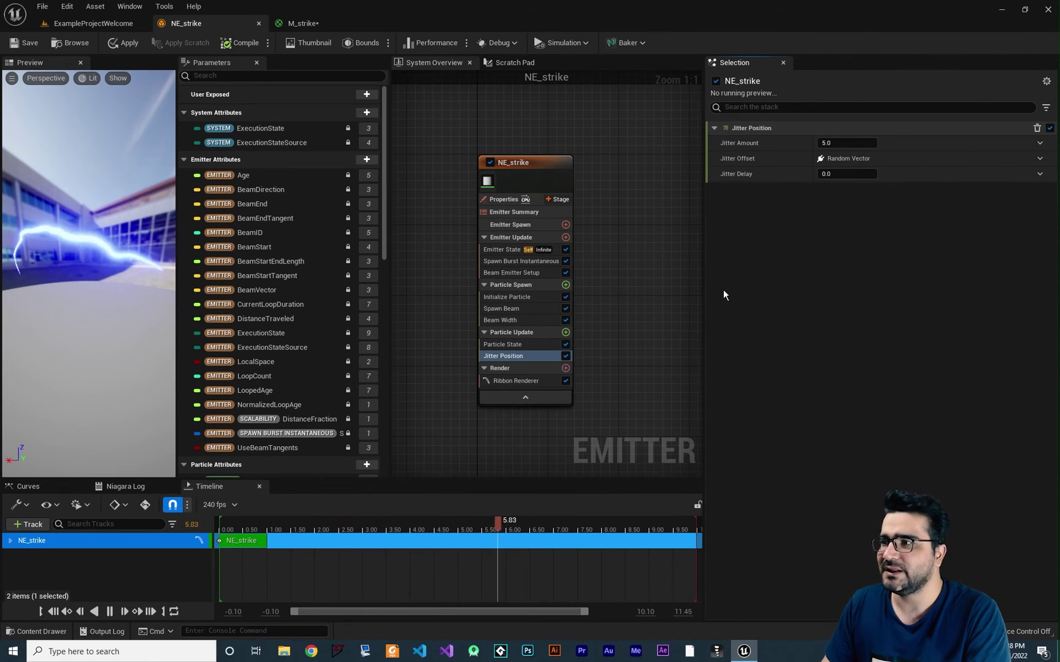
drag(837, 142, 858, 143)
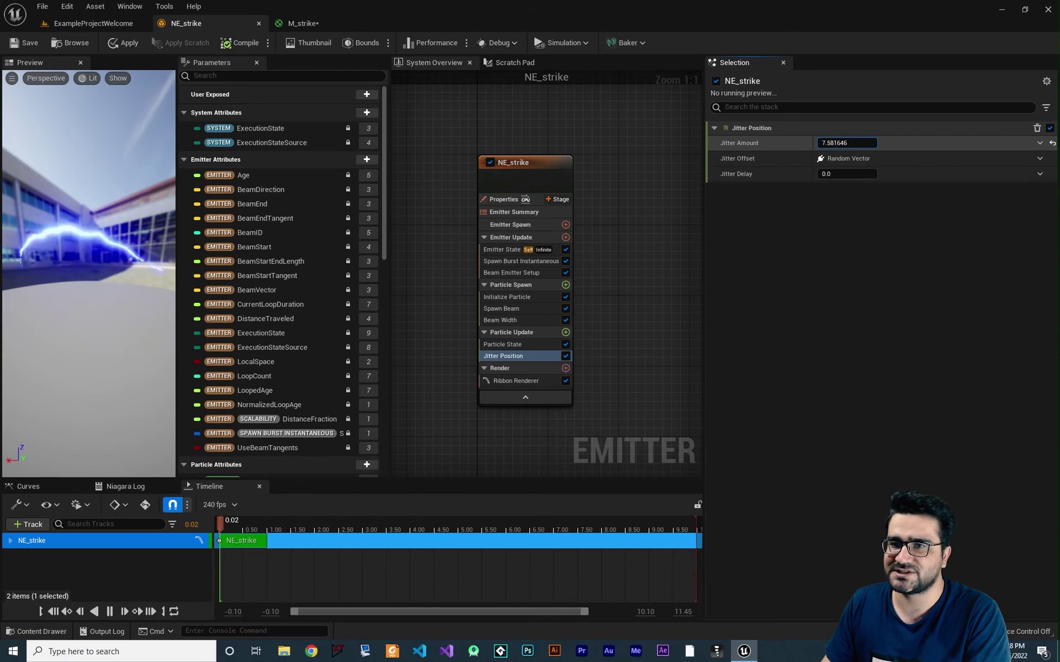
click(838, 143)
text(10)
key(Return)
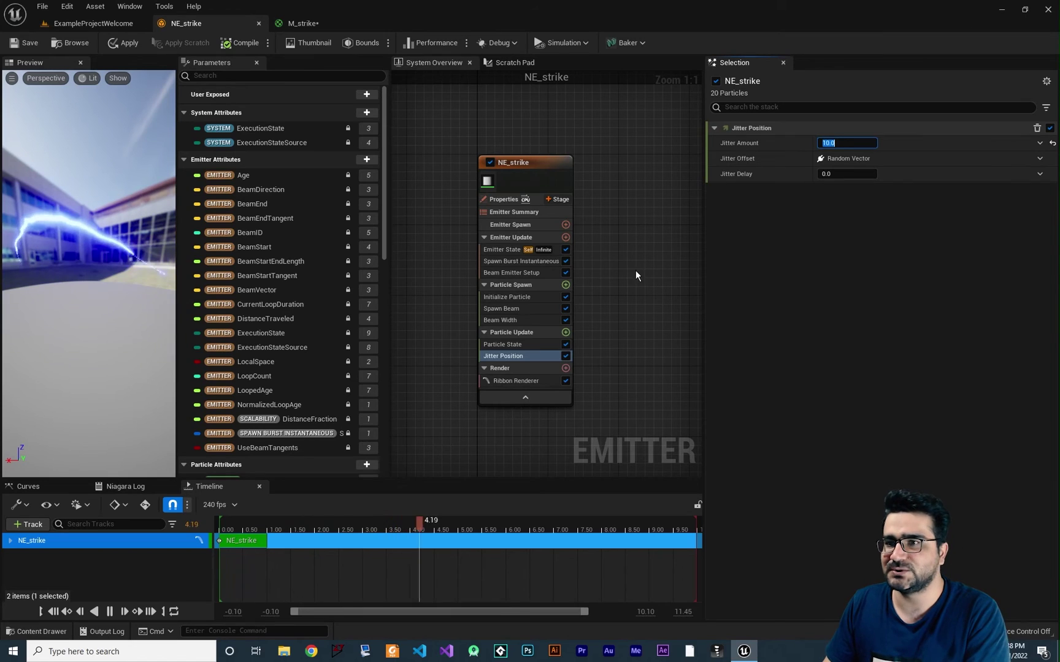
Try a Spawn Count of 133 in Spawn Burst Instantaneous and settle on 15.
click(521, 261)
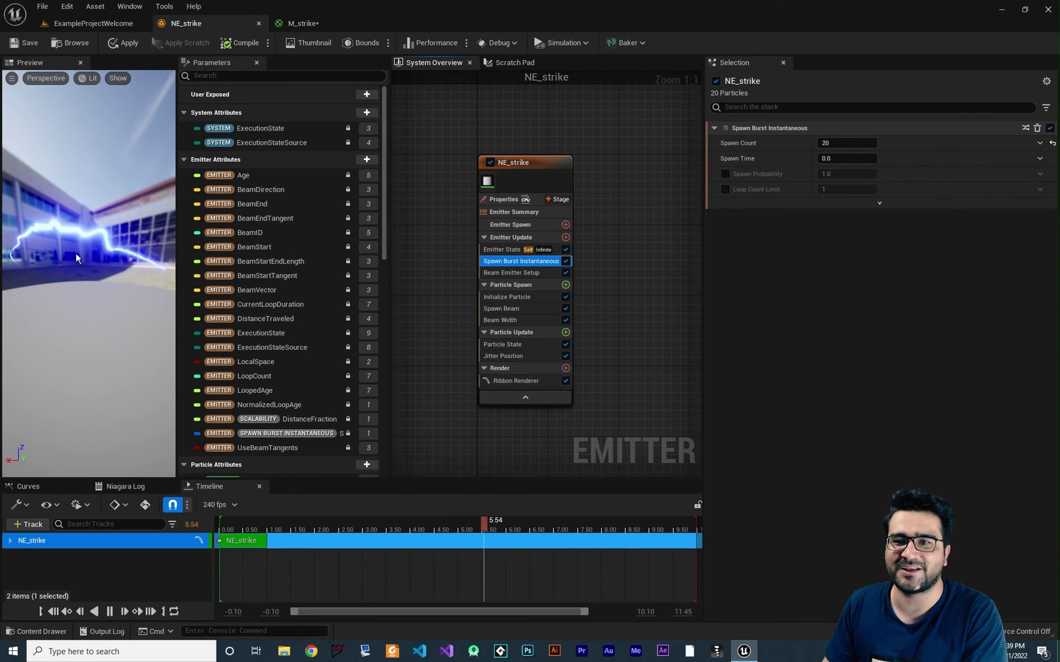
drag(847, 143, 883, 143)
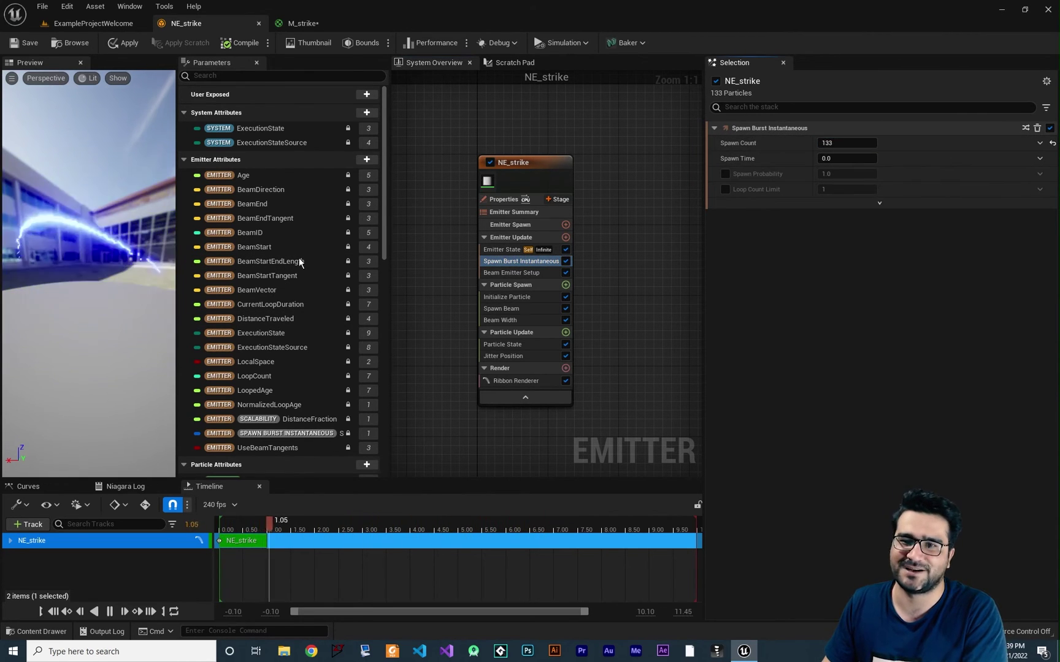
click(836, 143)
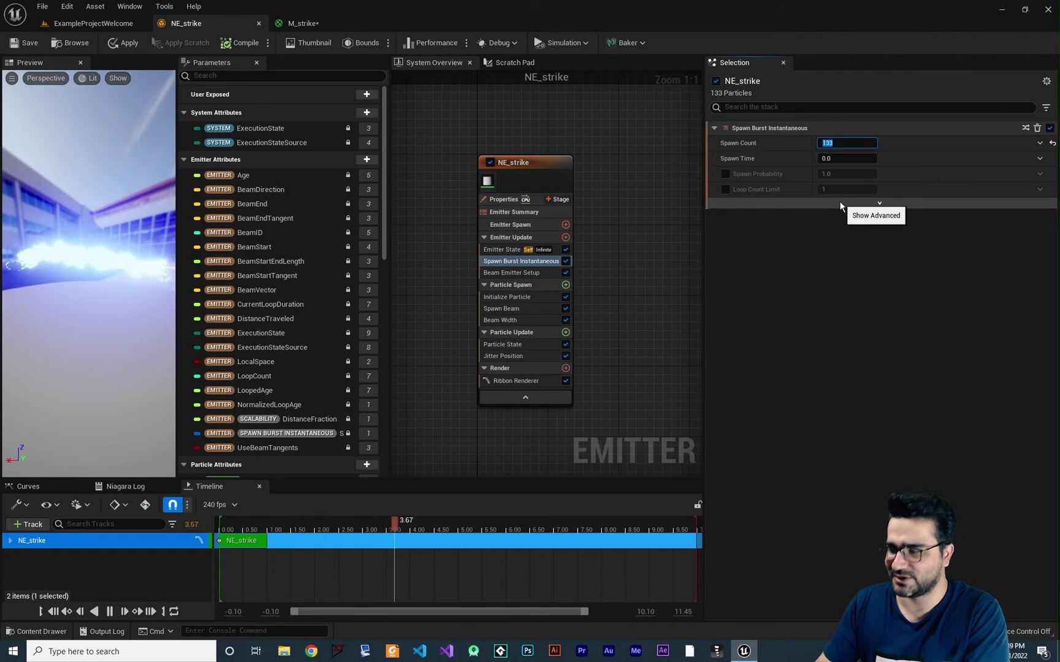
text(15)
key(Return)
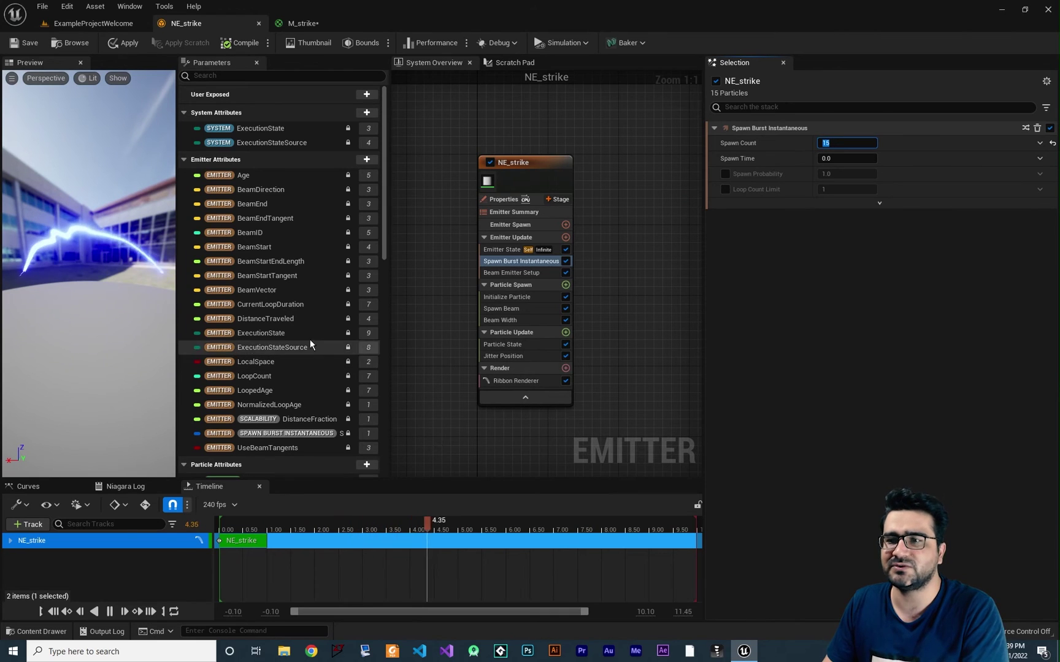
Add the Particles Lifetime attribute to Particle Update before Jitter Position and set it to 0.1.
scroll(295, 342, down, 2)
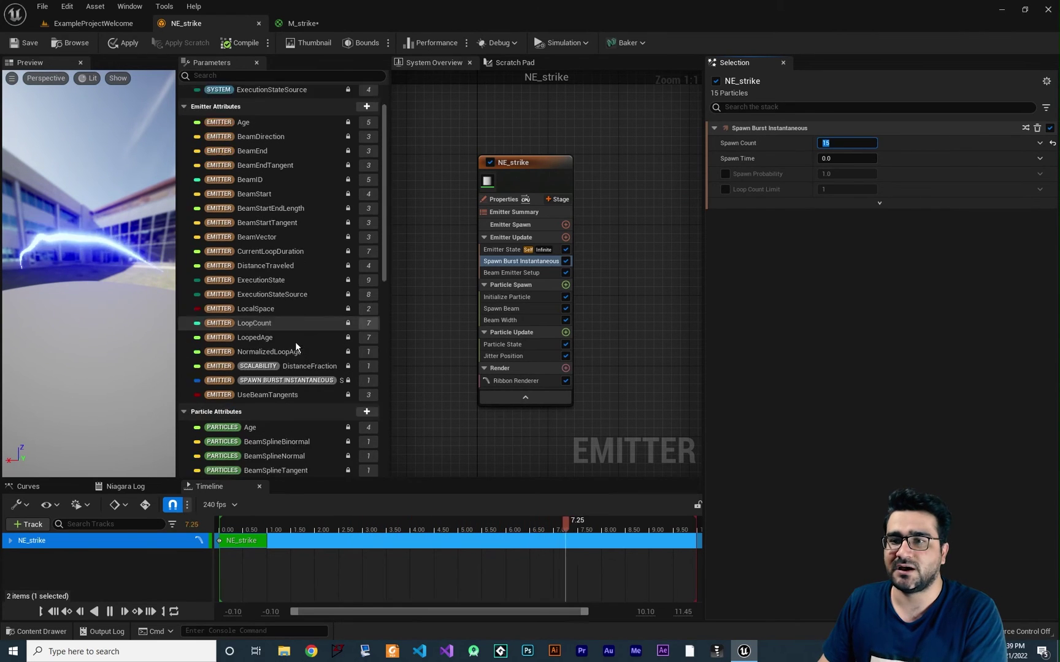
scroll(295, 342, down, 6)
click(259, 355)
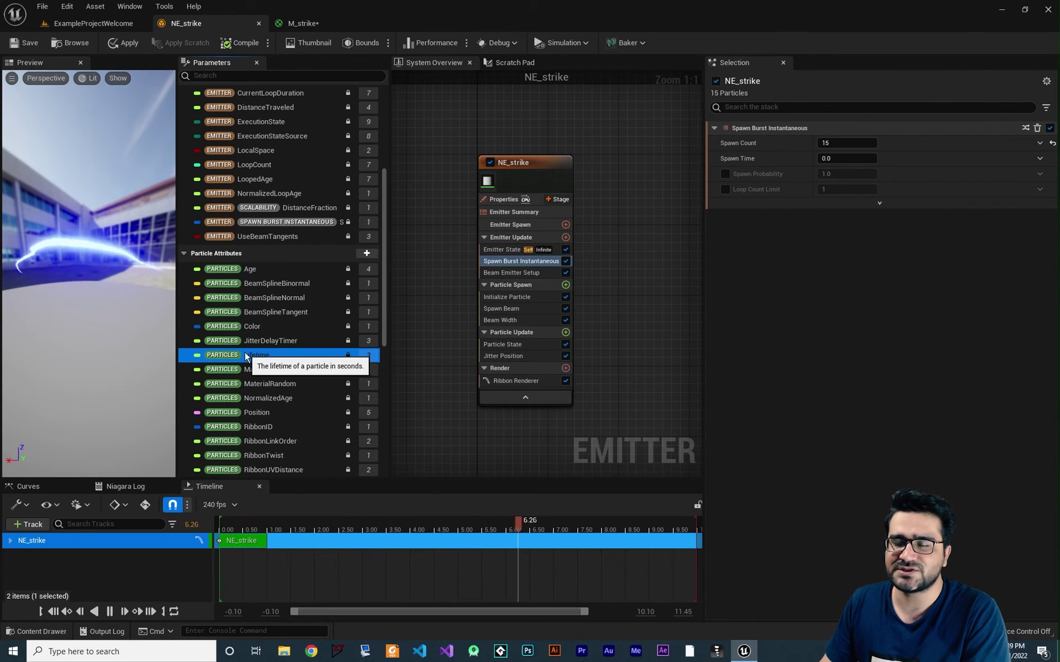
drag(245, 355, 512, 353)
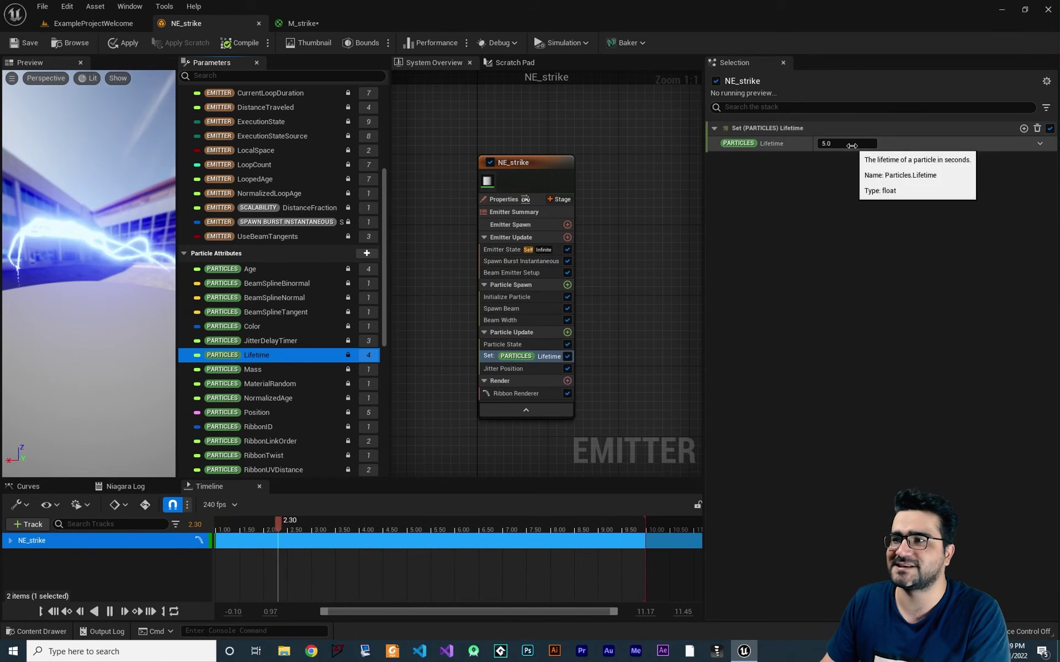
click(852, 145)
text(0.1)
key(Return)
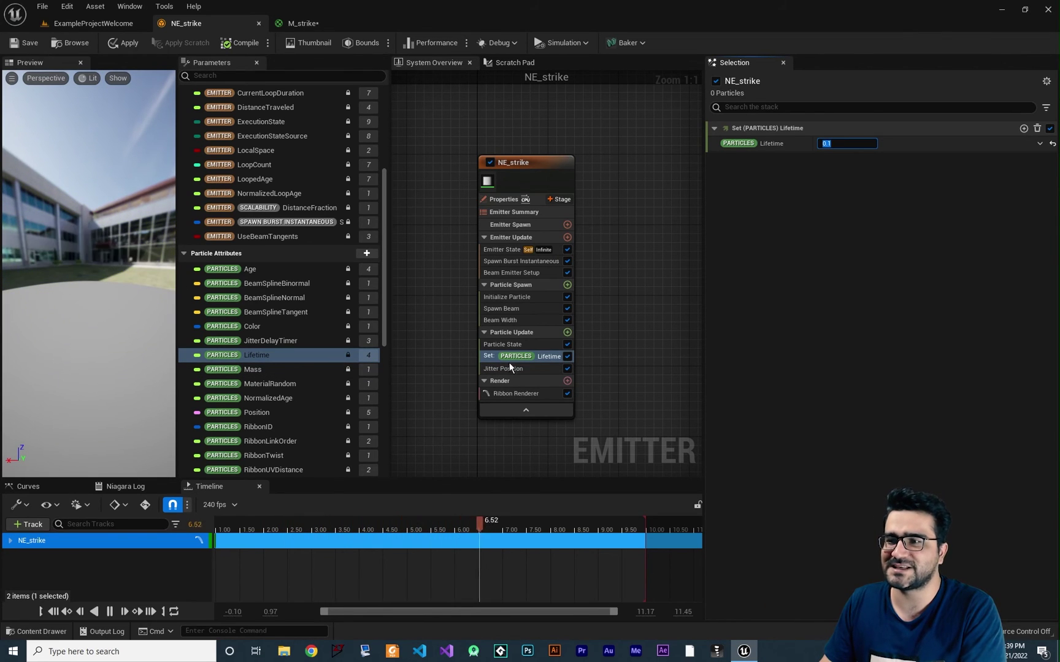
Drive the particle Lifetime with a Random Range Float from a minimum of 0.1 to a maximum of 0.3.
click(1039, 144)
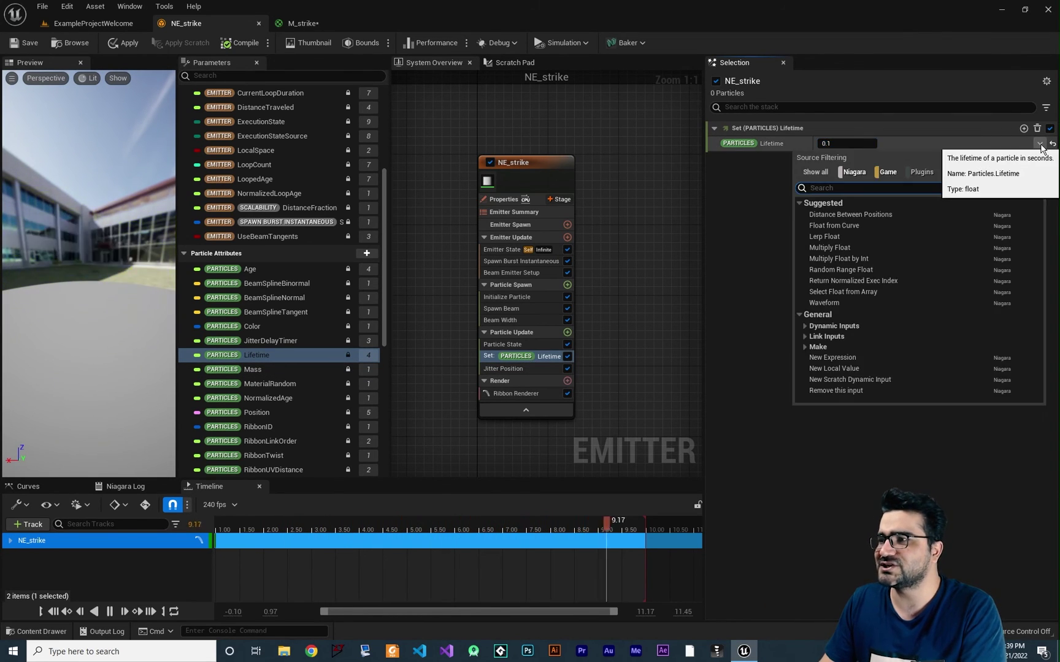
text(random)
click(891, 215)
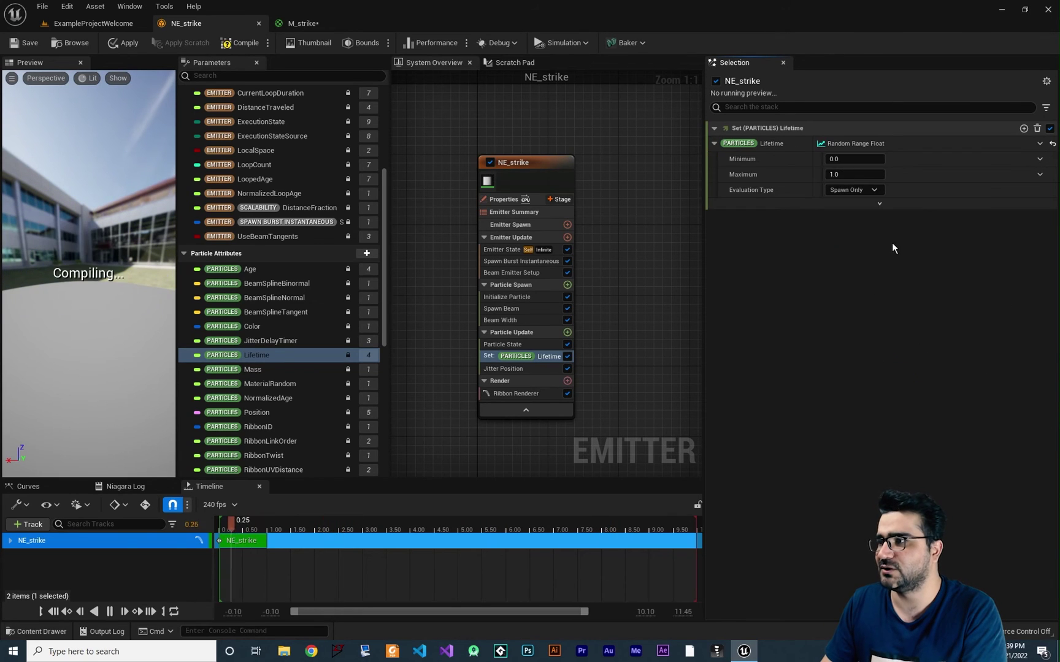
click(852, 159)
text(0.1)
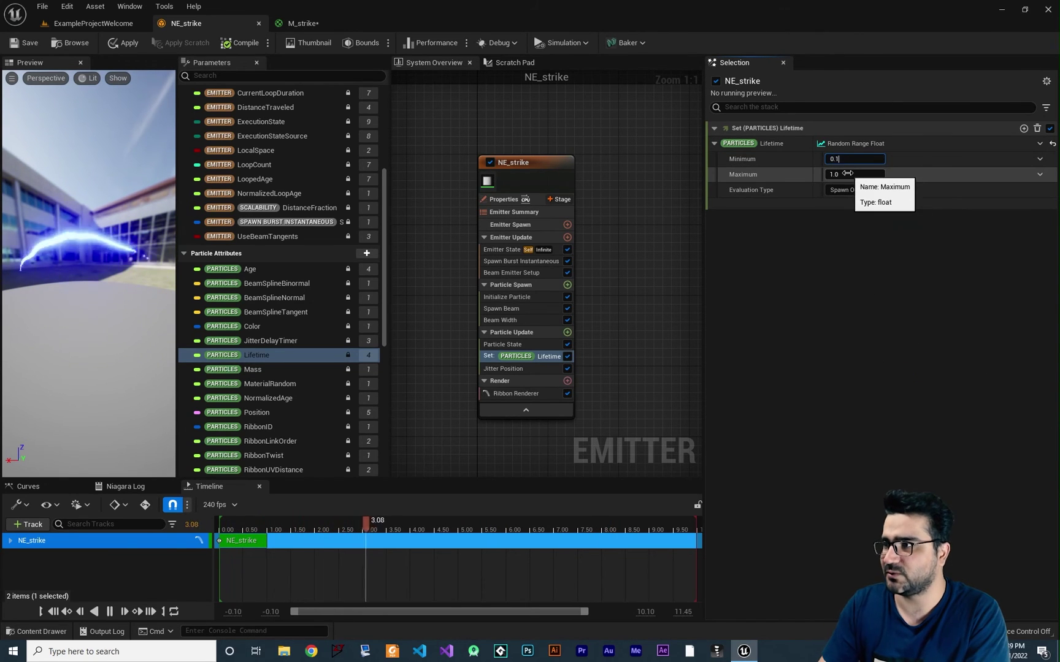
click(849, 174)
text(0.3)
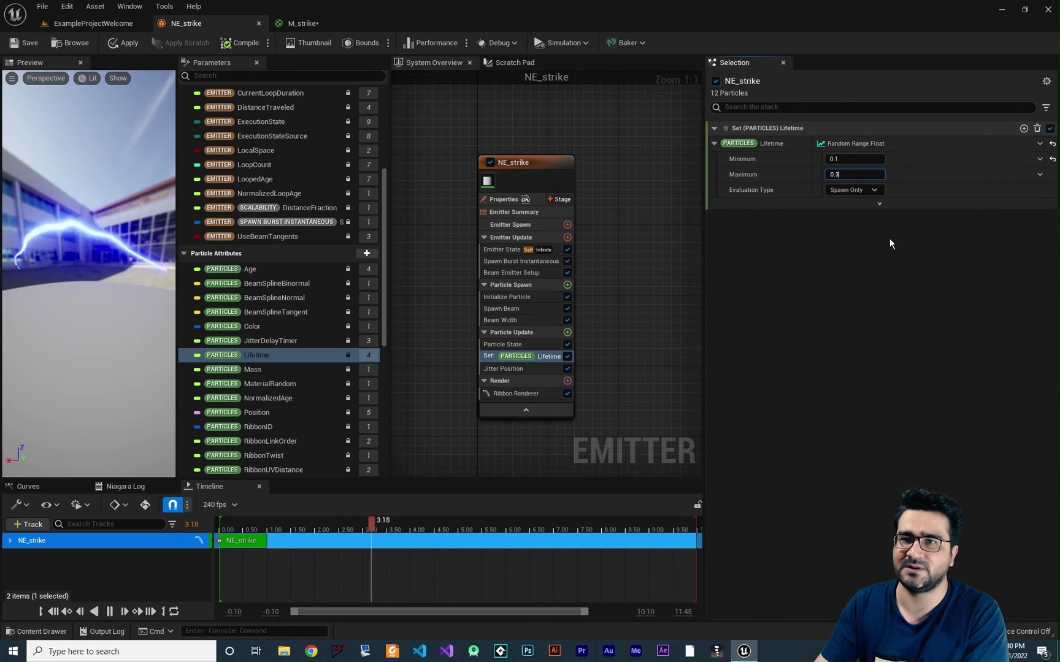
key(Return)
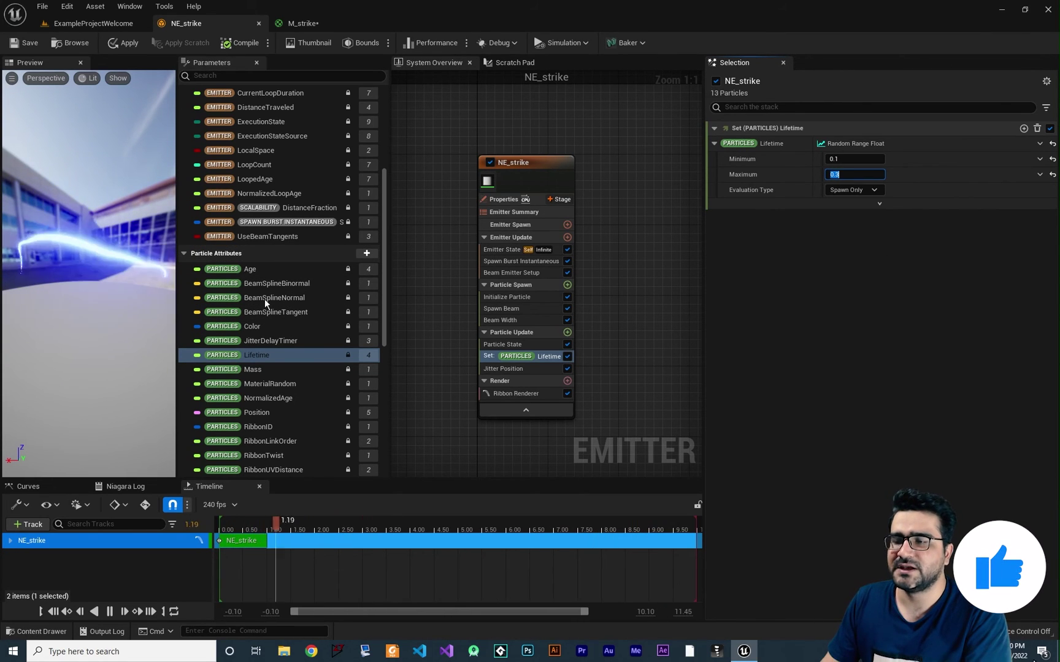
Set the Jitter Amount of NE_strike's Jitter Position module to 20.
click(513, 346)
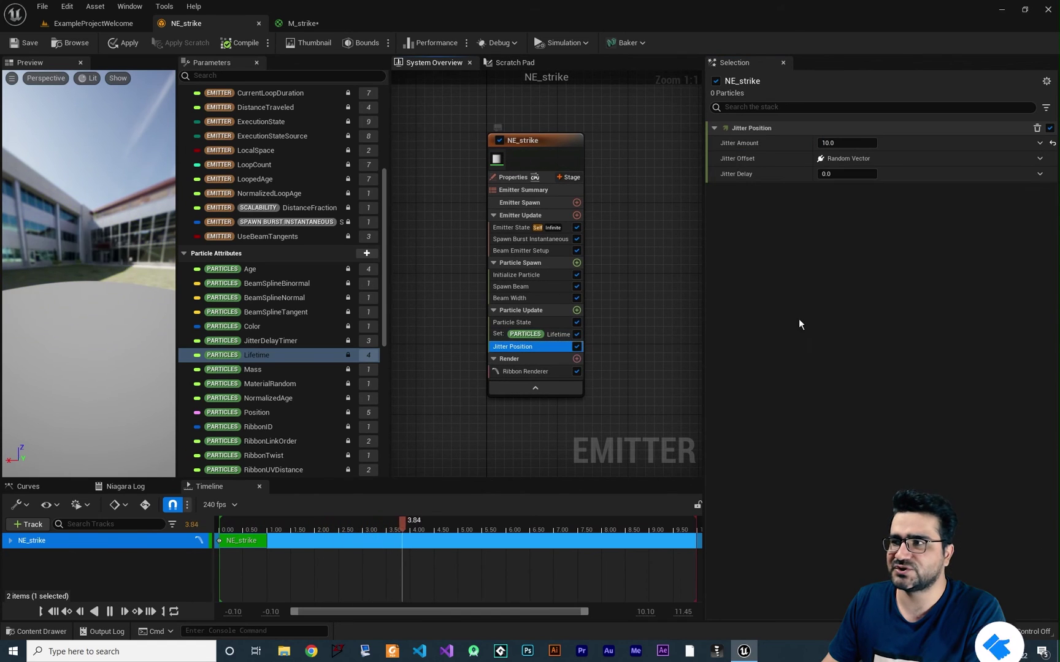
click(831, 142)
text(20)
key(Return)
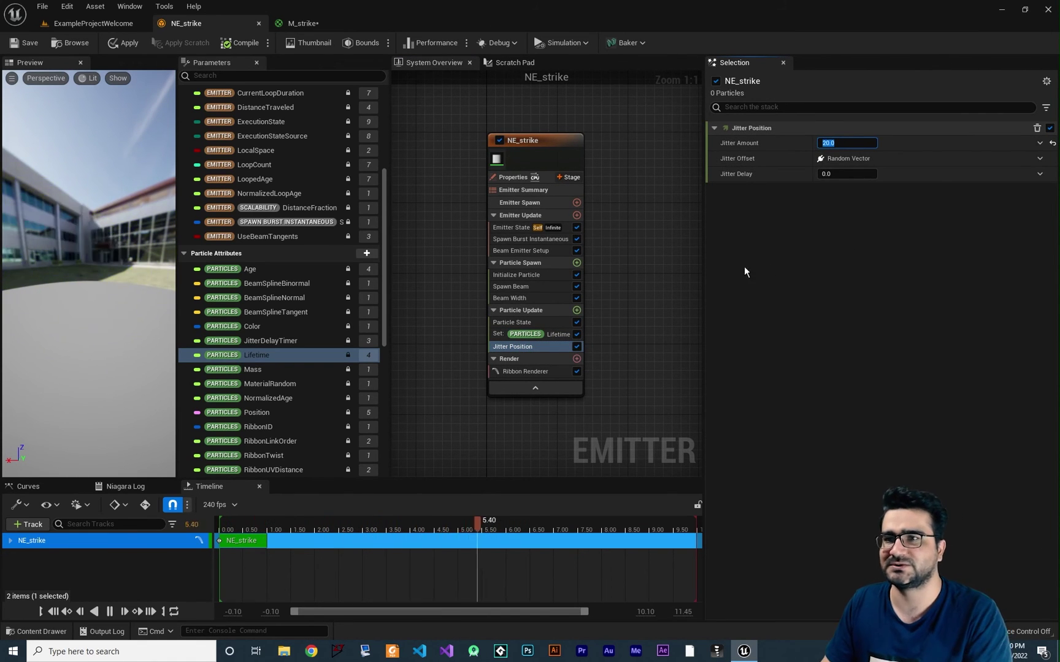
Create a Niagara System from the NE_beam emitter in the NiagaraTest folder.
click(61, 630)
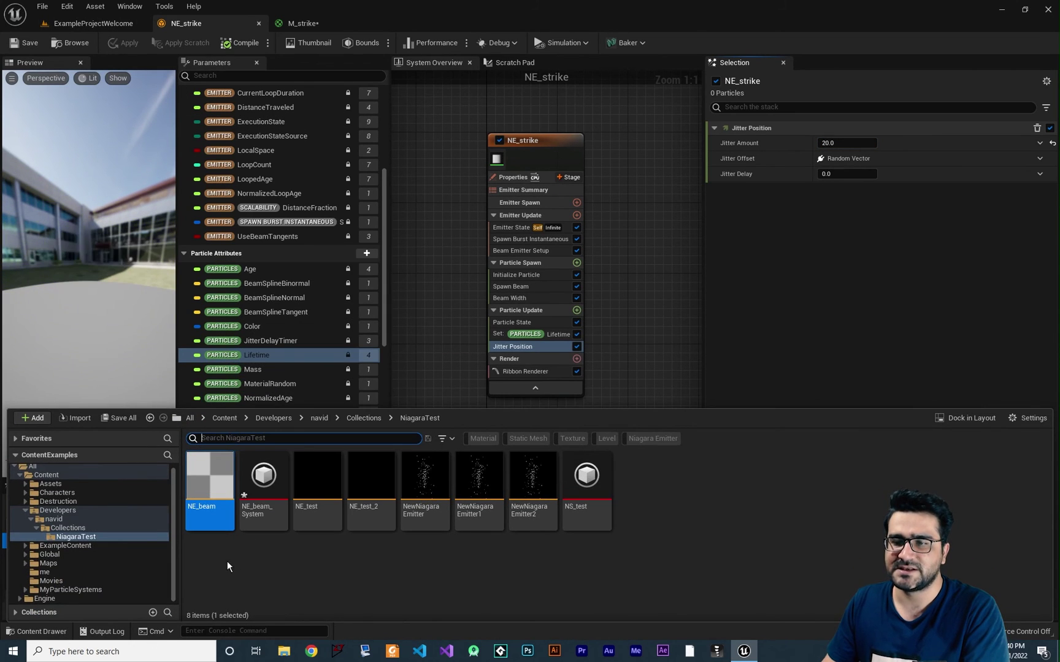
right_click(213, 488)
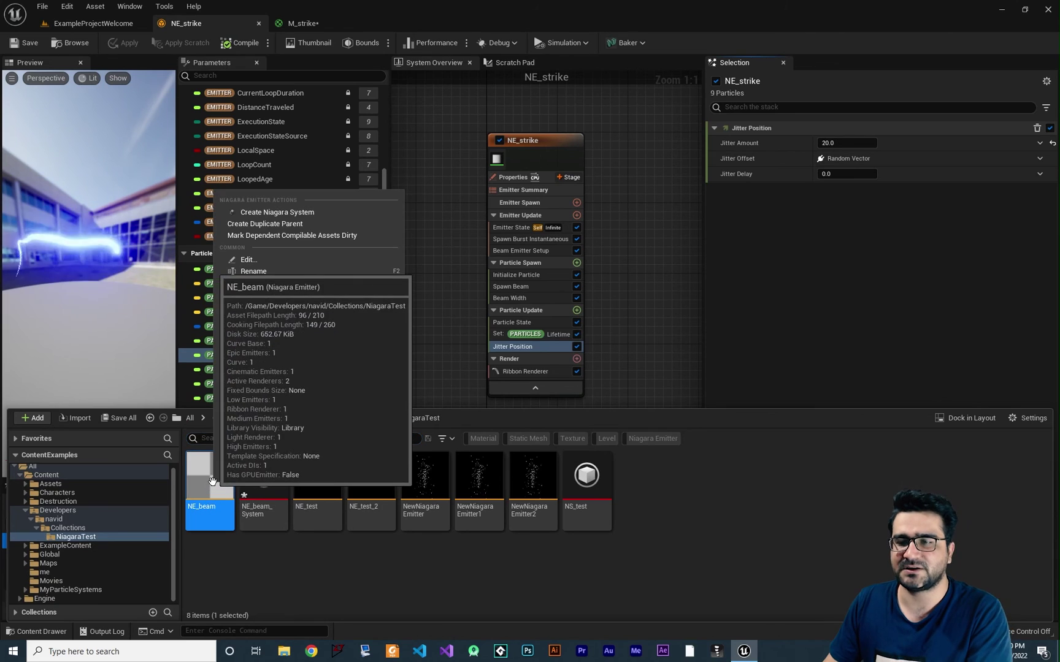
click(293, 211)
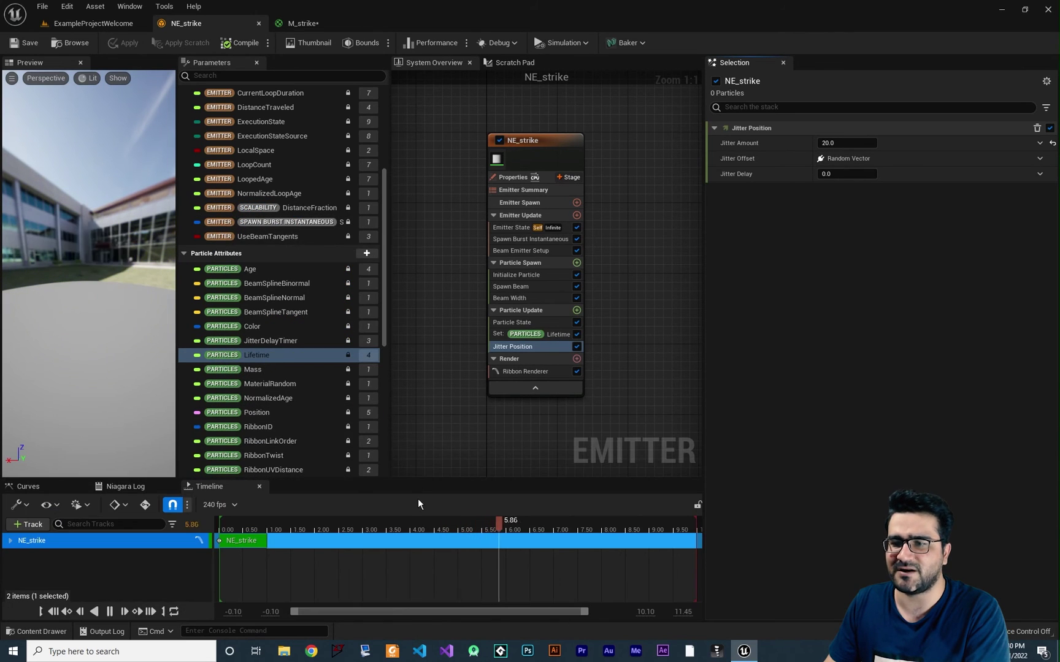
mouse_move(264, 490)
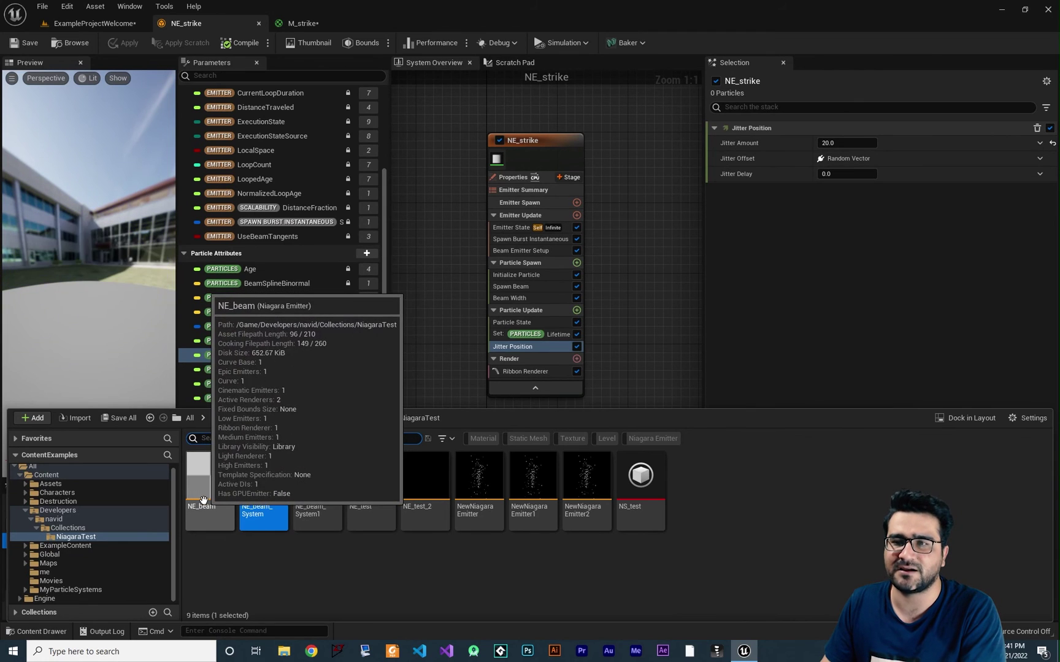
Hide the Lighting folder's actors in the ExampleProjectWelcome level to darken the scene.
click(83, 24)
right_drag(364, 343, 364, 342)
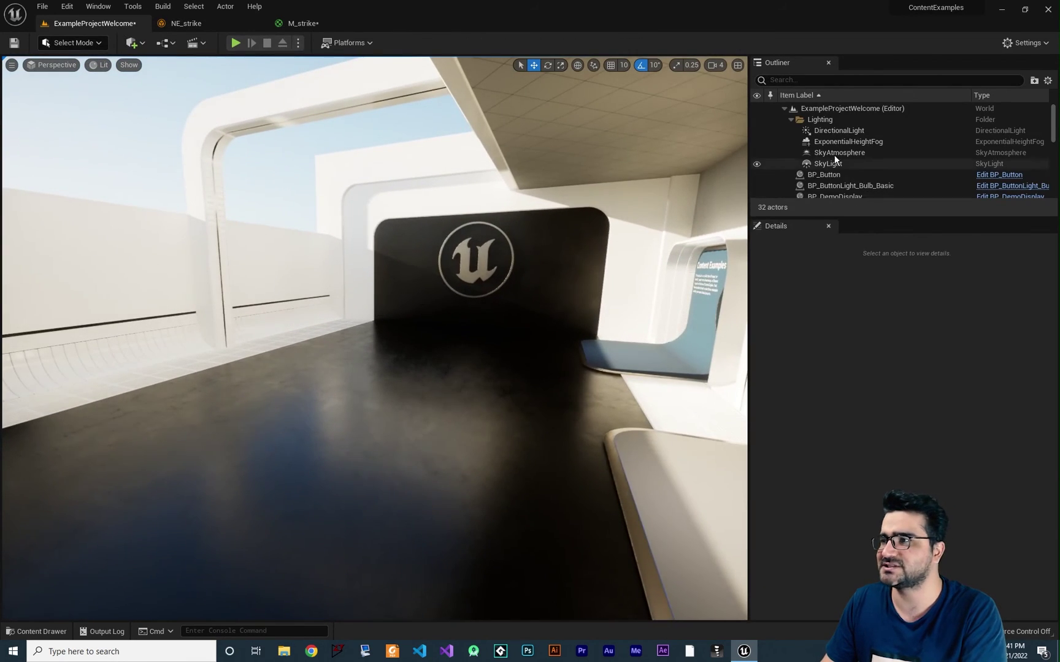
click(758, 120)
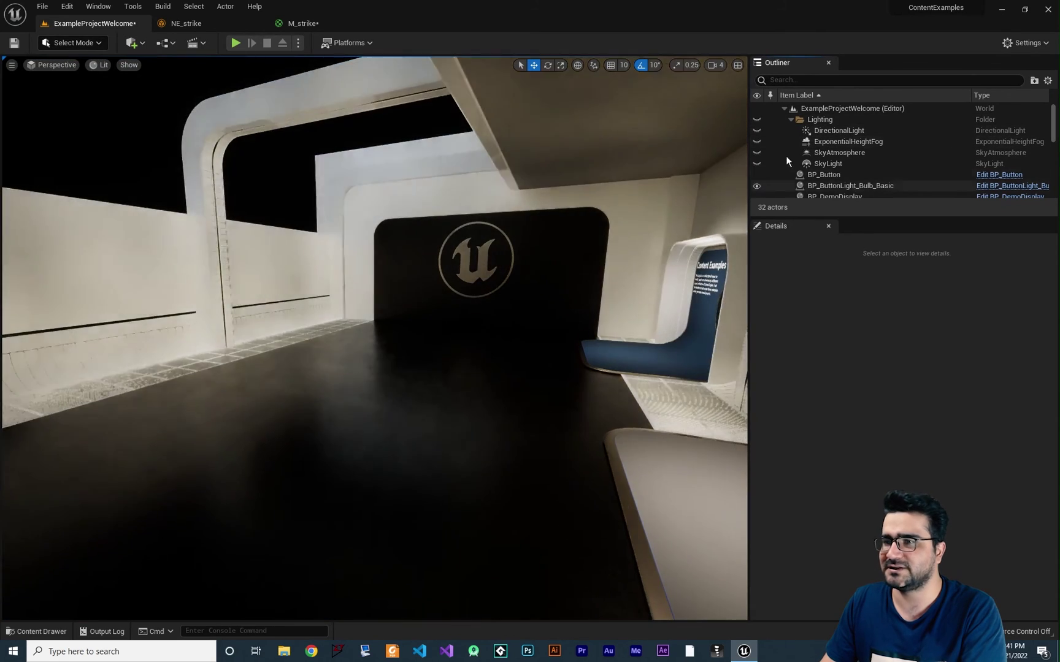
right_drag(368, 338, 368, 337)
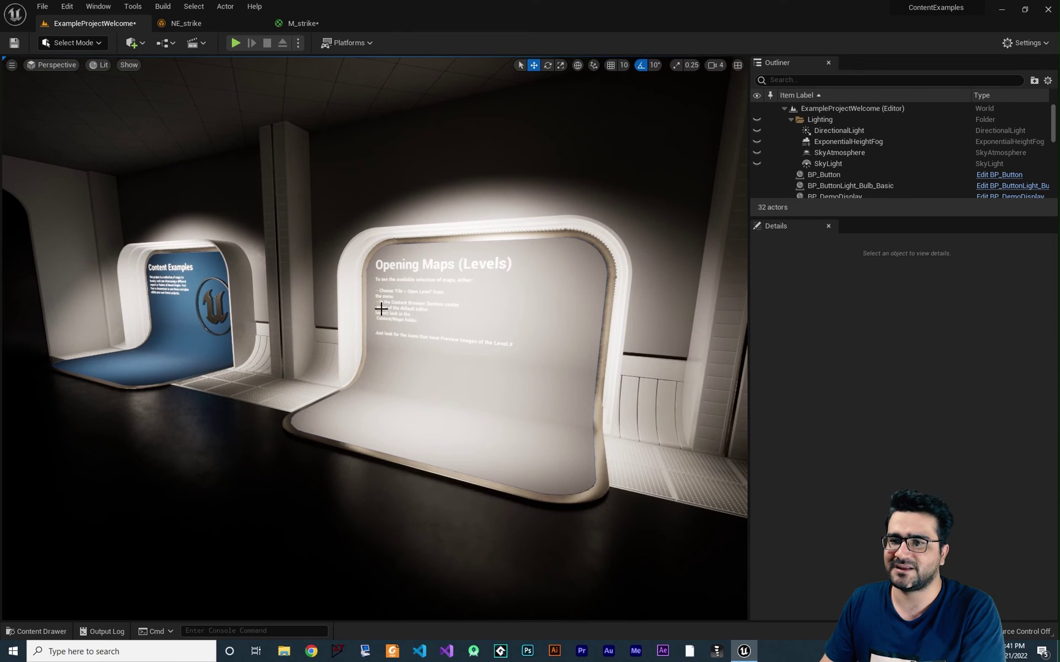
right_drag(286, 330, 286, 330)
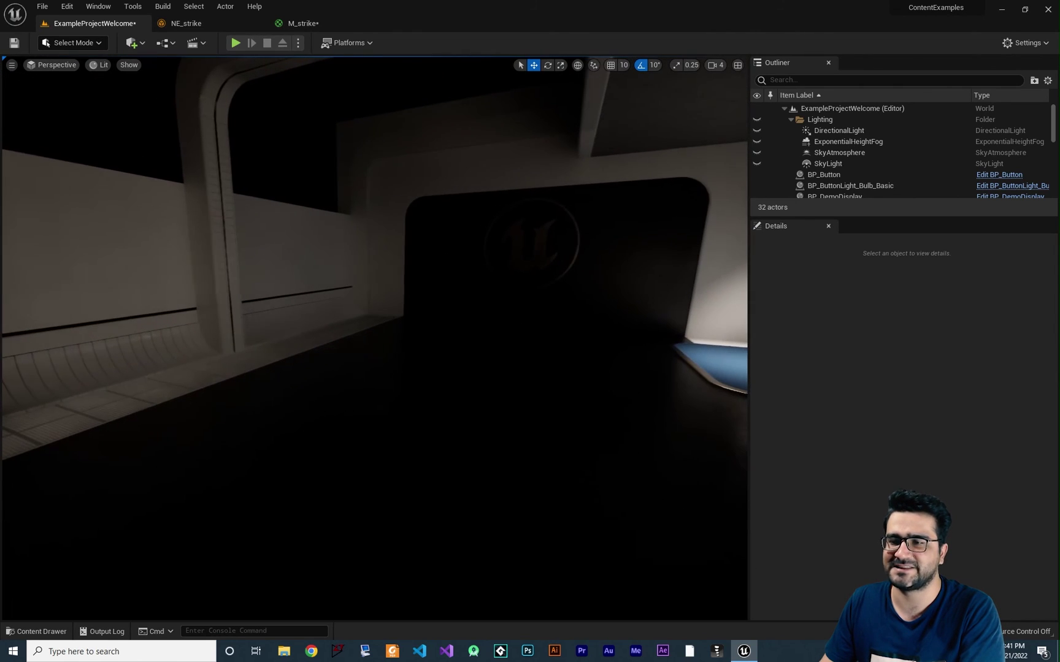
Place an instance of NE_beam_System on the floor of the darkened level.
click(38, 631)
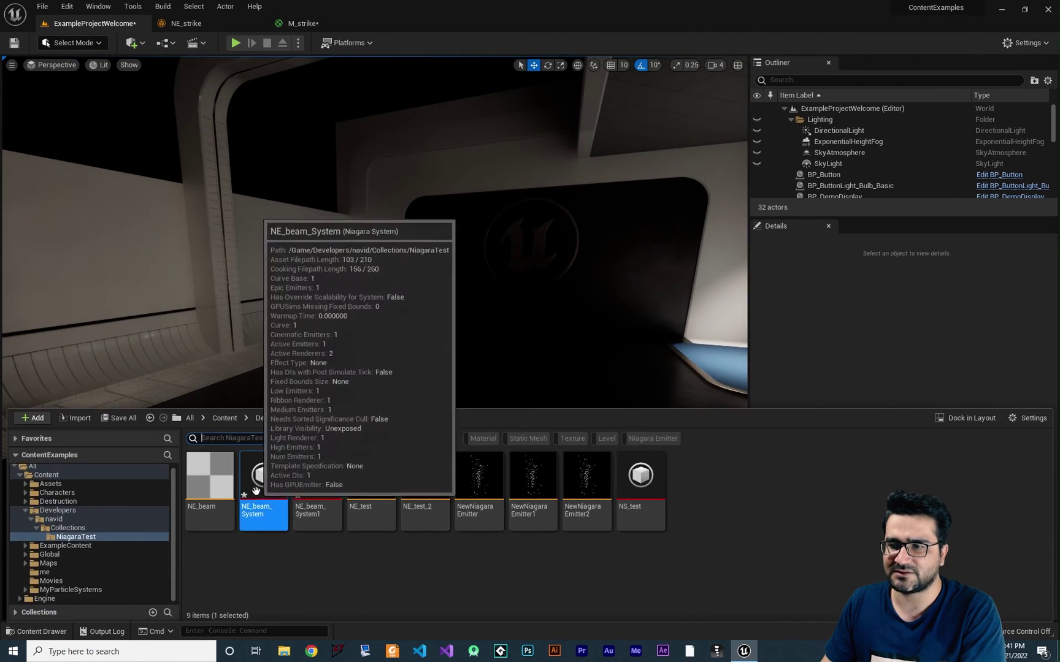
drag(260, 508, 428, 343)
right_drag(428, 342, 241, 98)
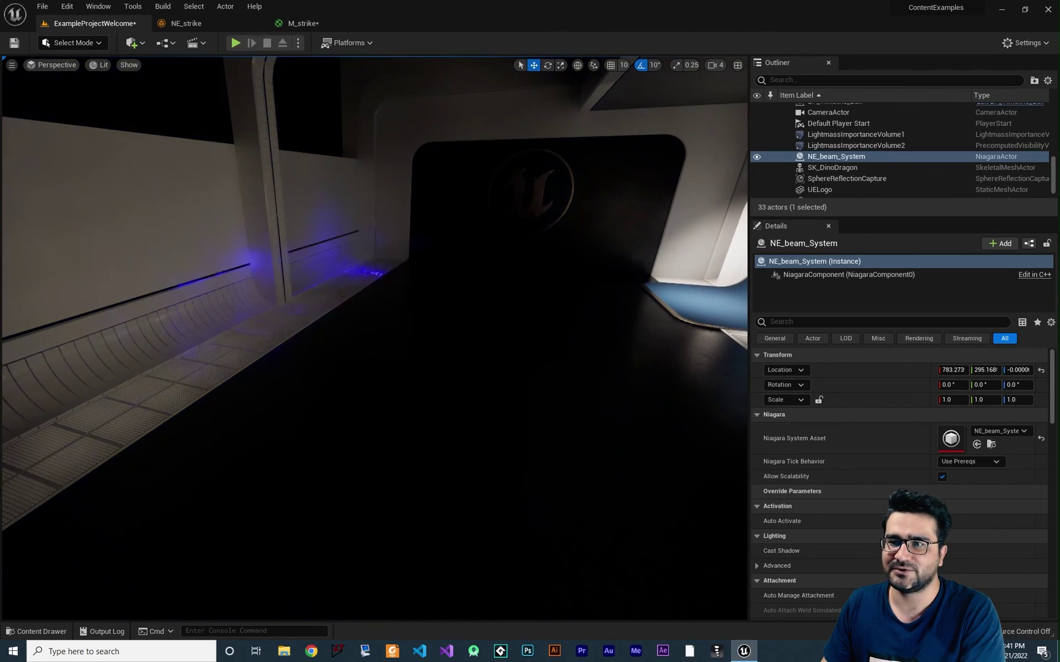
right_drag(240, 99, 241, 98)
Place three more NE_beam_System instances in the level near the first one.
click(41, 631)
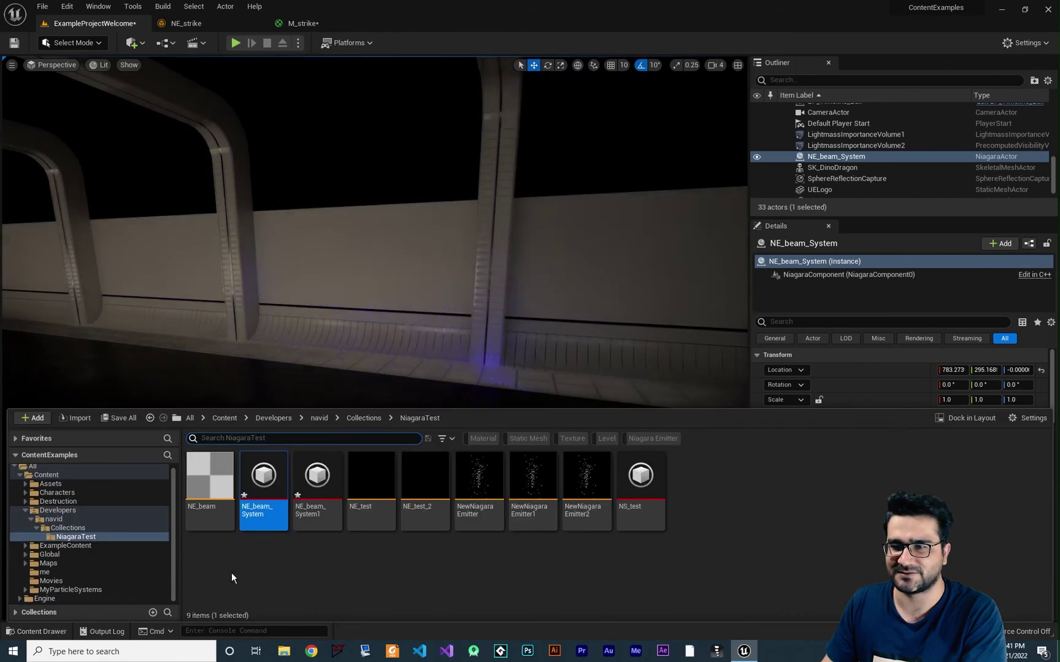
drag(263, 479, 303, 438)
right_drag(303, 438, 281, 405)
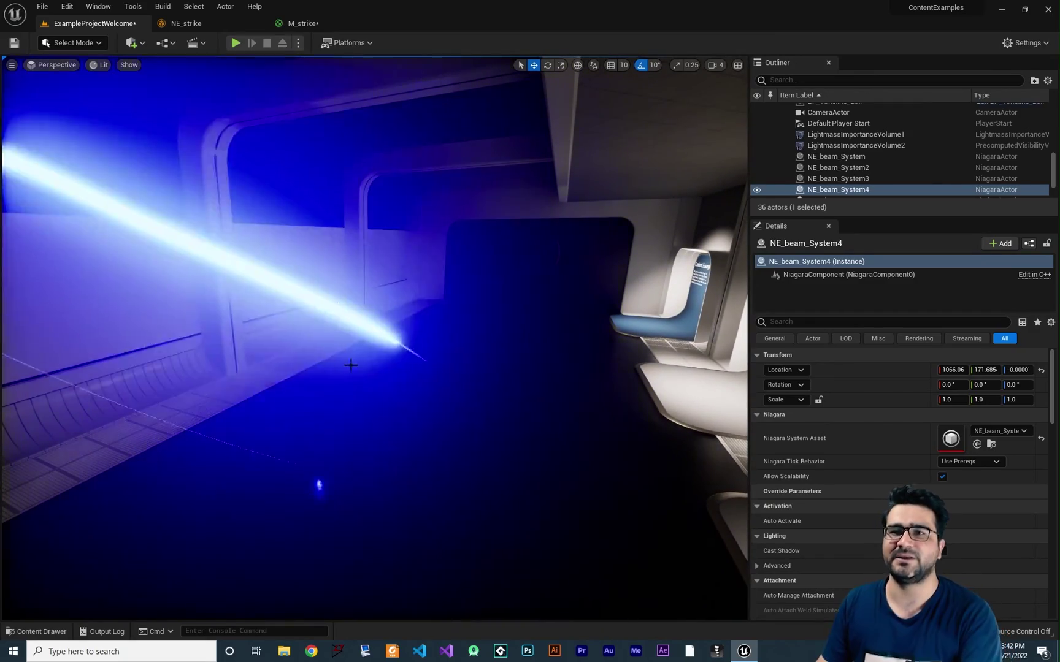
right_drag(355, 248, 354, 249)
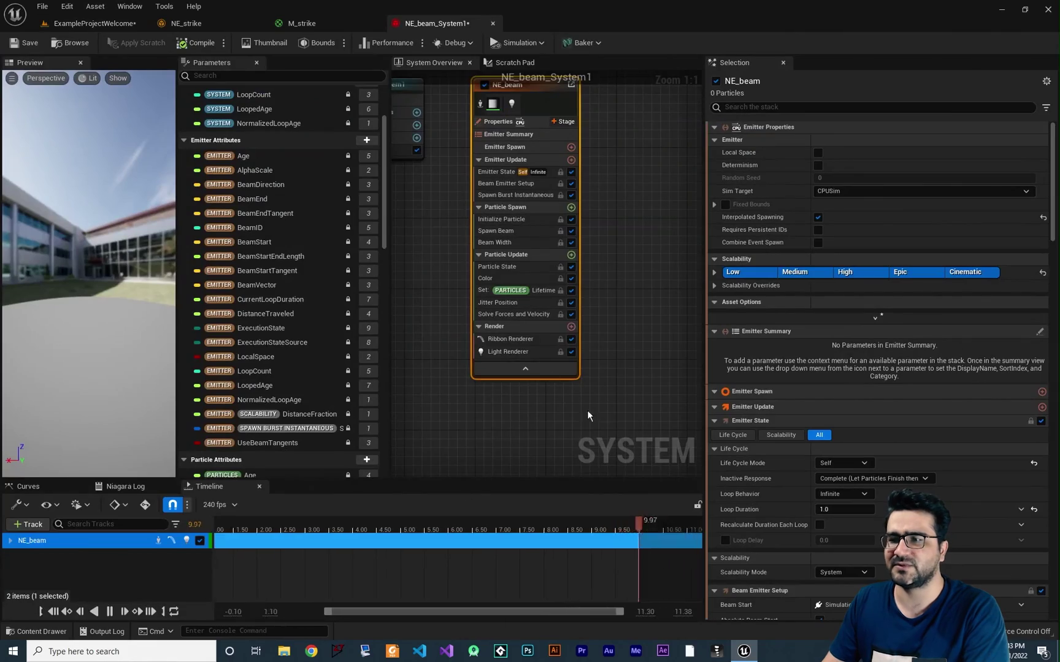
Add the Particles Color attribute to NE_beam's Particle Update in NE_beam_System1, between Lifetime and Jitter Position.
right_drag(650, 321, 648, 348)
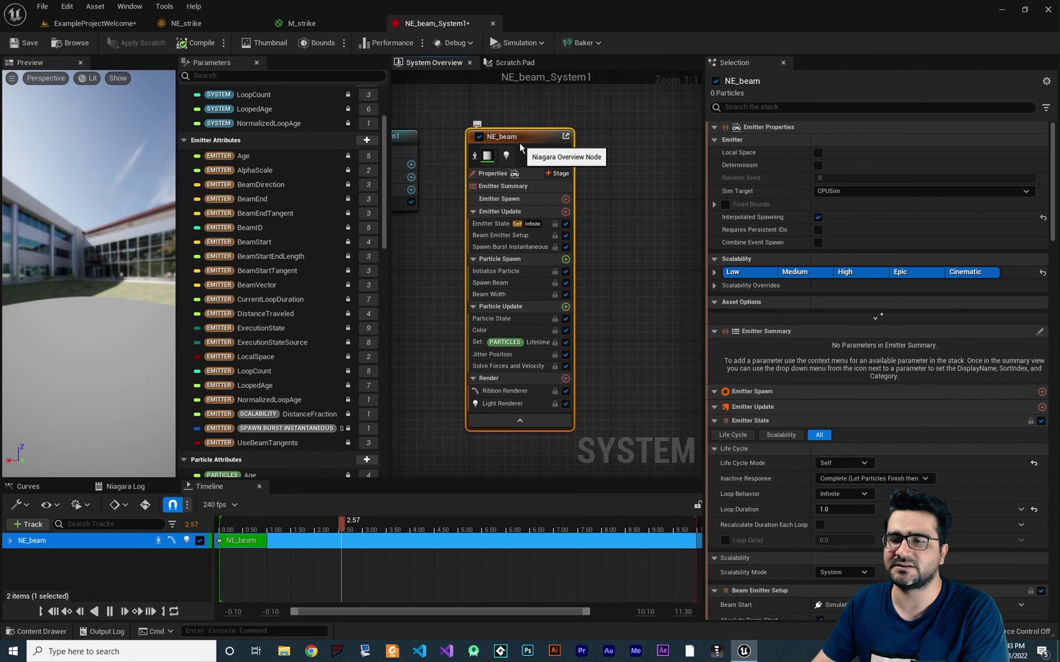
scroll(259, 337, down, 4)
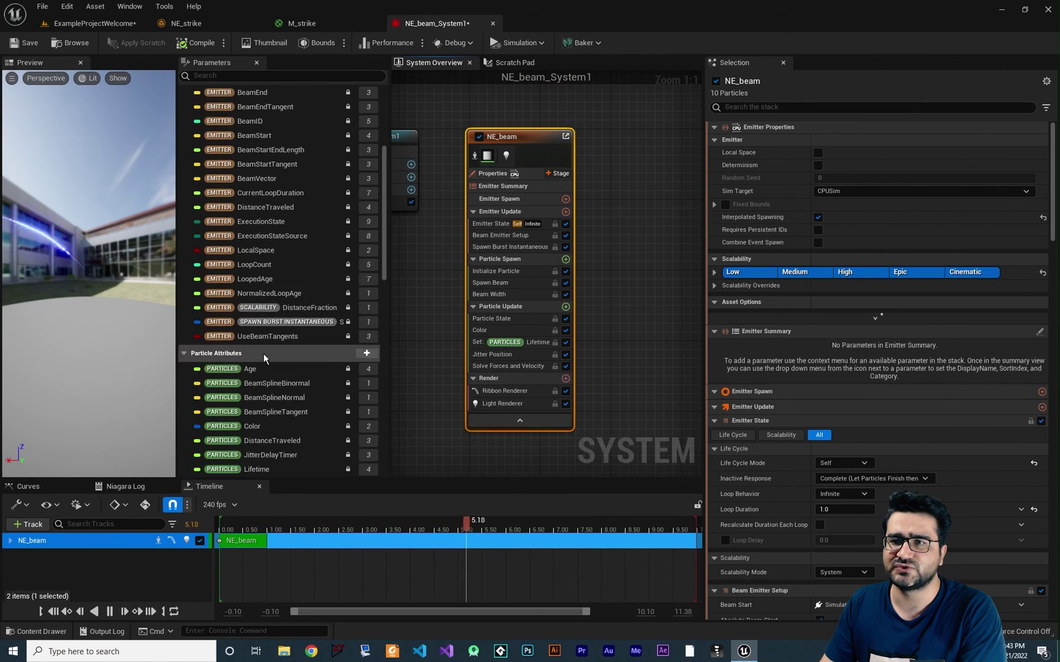
scroll(263, 353, down, 6)
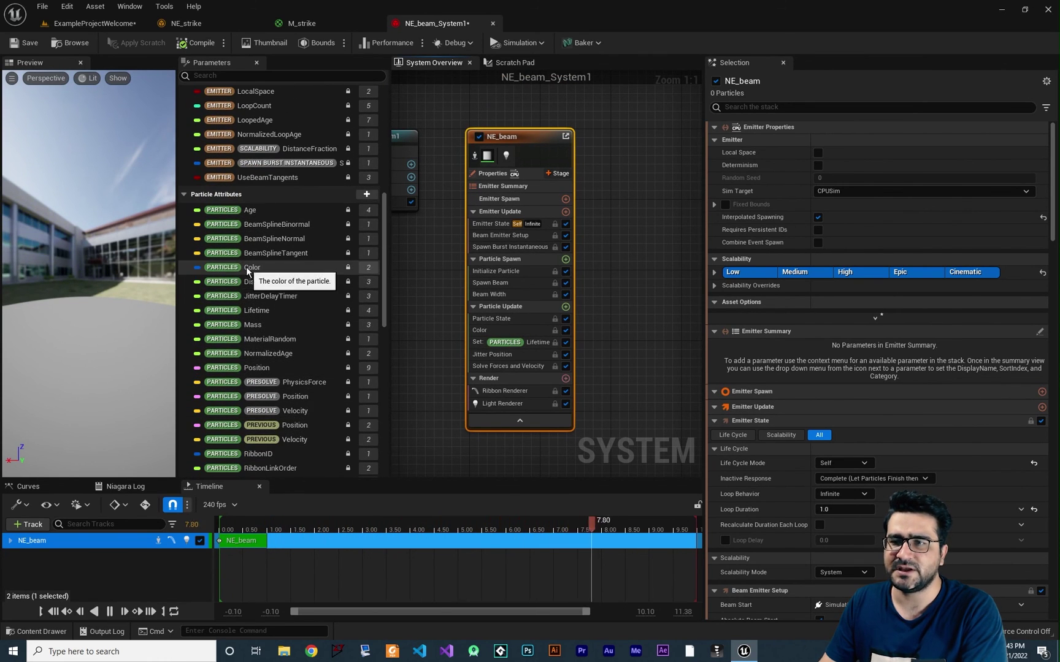
drag(470, 353, 501, 354)
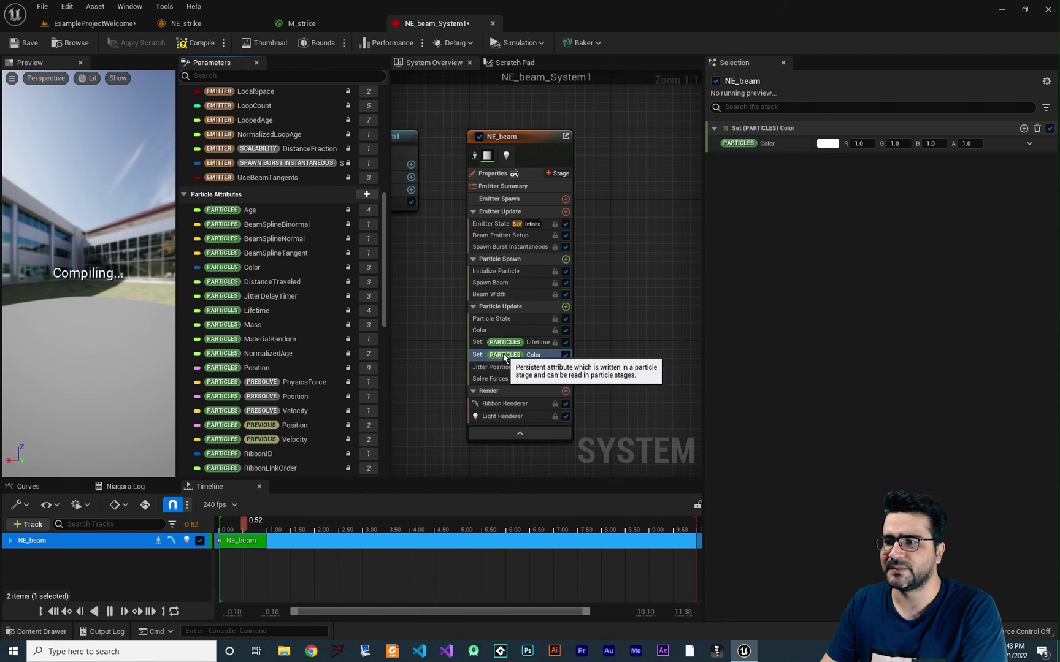
Set the particle Color to glowing red with R 1000, G 0 and B 0.
click(825, 145)
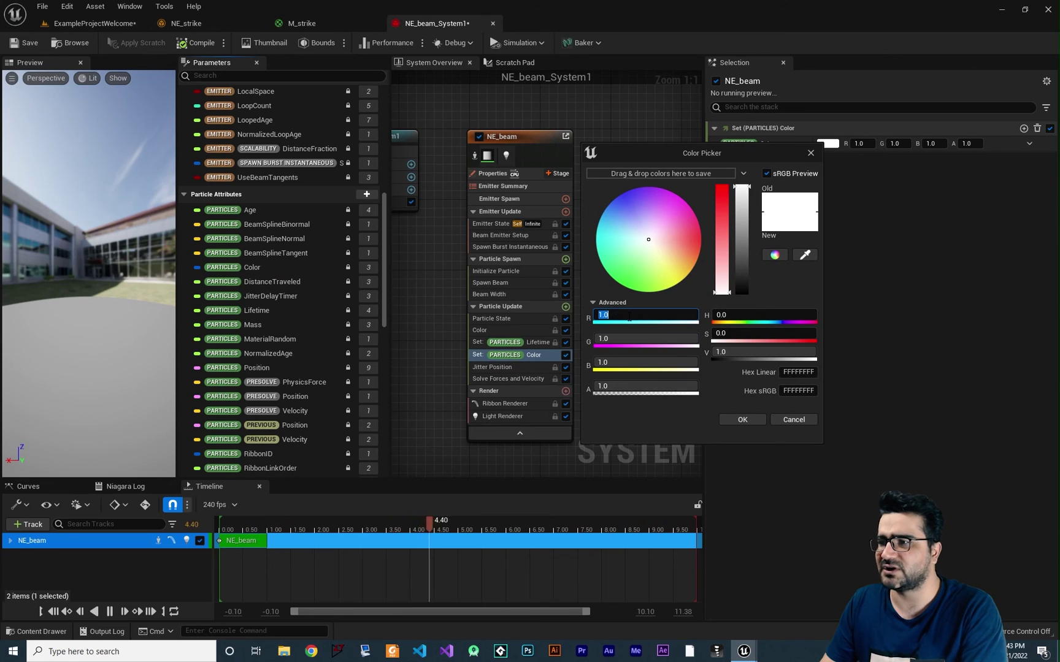
text(1000)
key(Return)
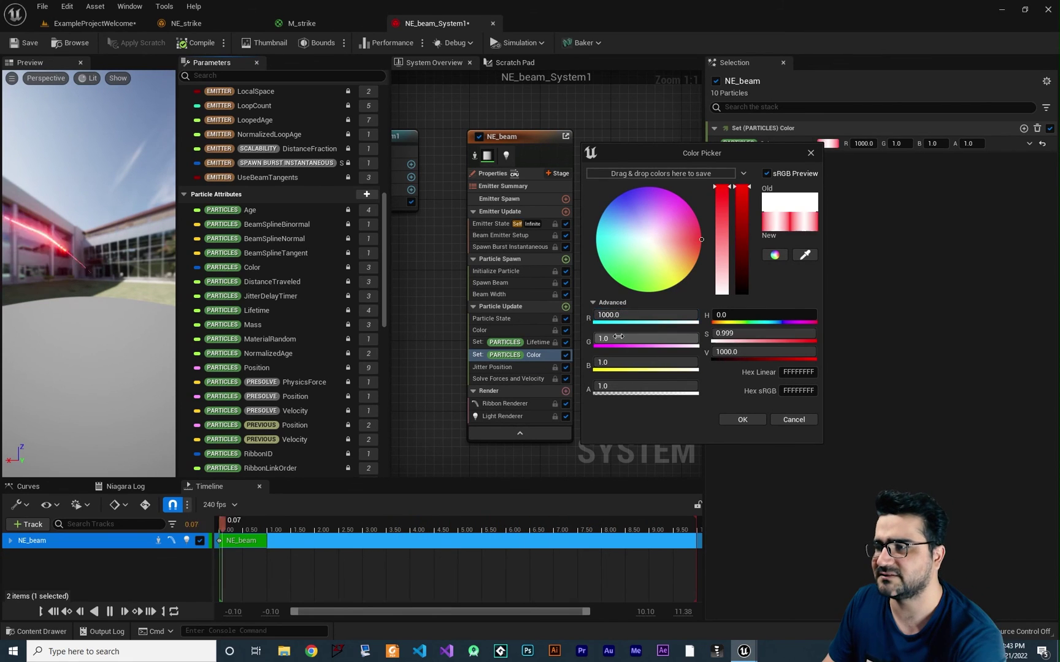
click(82, 275)
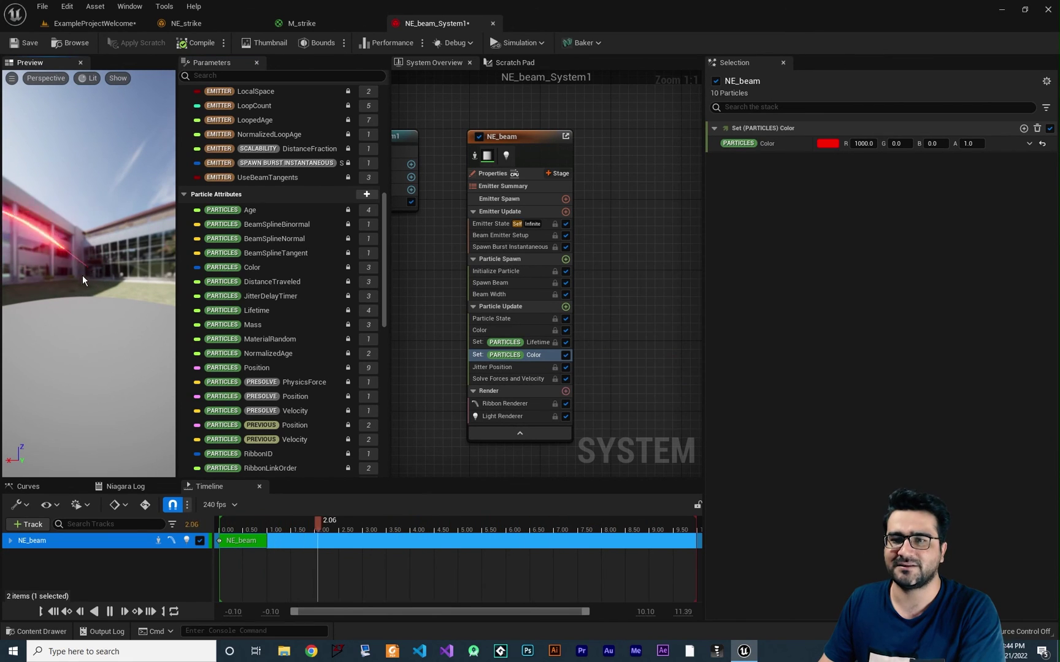
drag(82, 275, 203, 245)
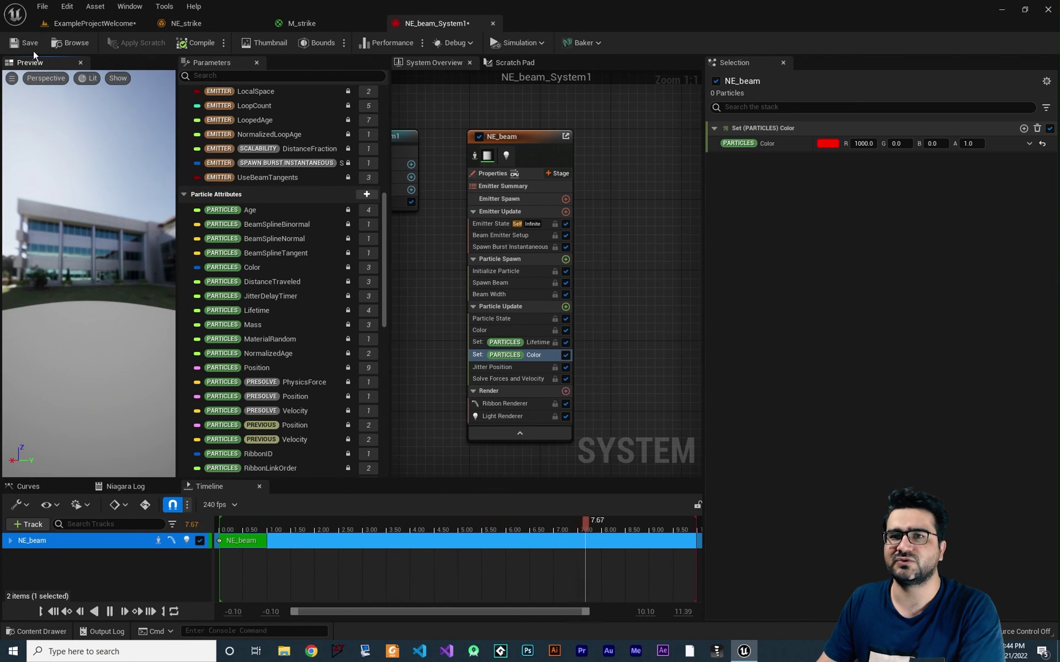
Place the red NE_beam_System1 in the ExampleProjectWelcome level alongside the blue beams.
click(69, 25)
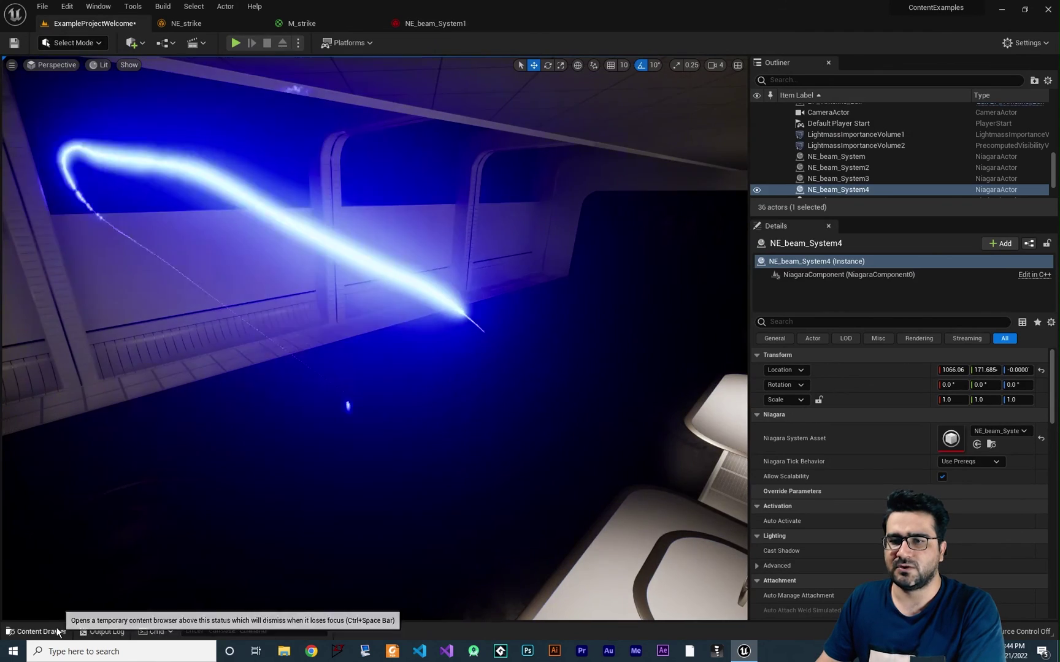
click(56, 632)
drag(307, 508, 367, 407)
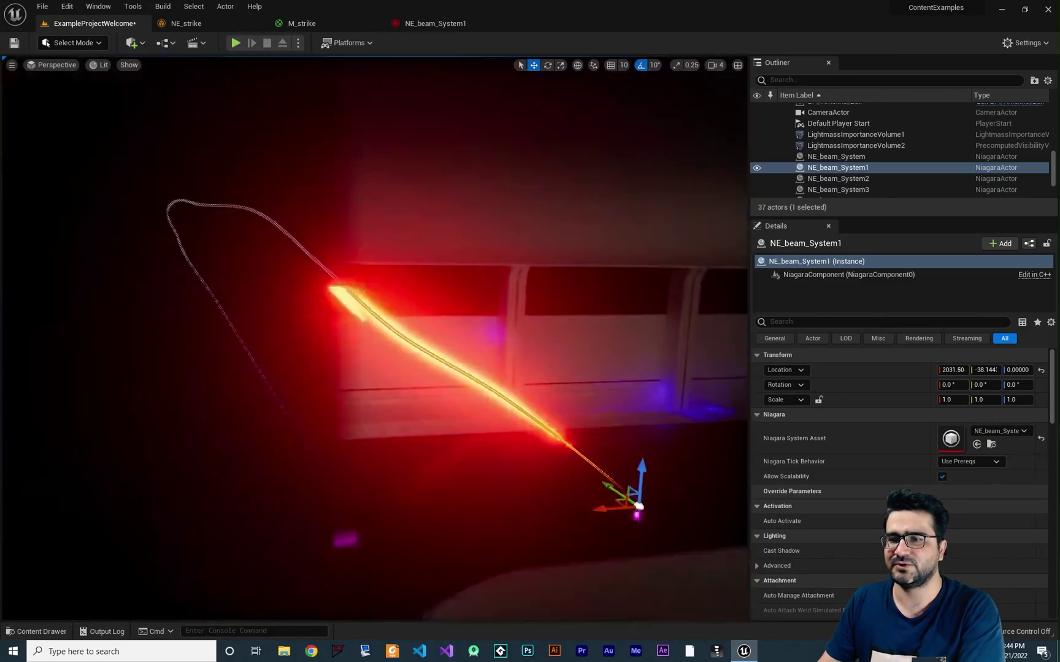
right_drag(484, 423, 515, 446)
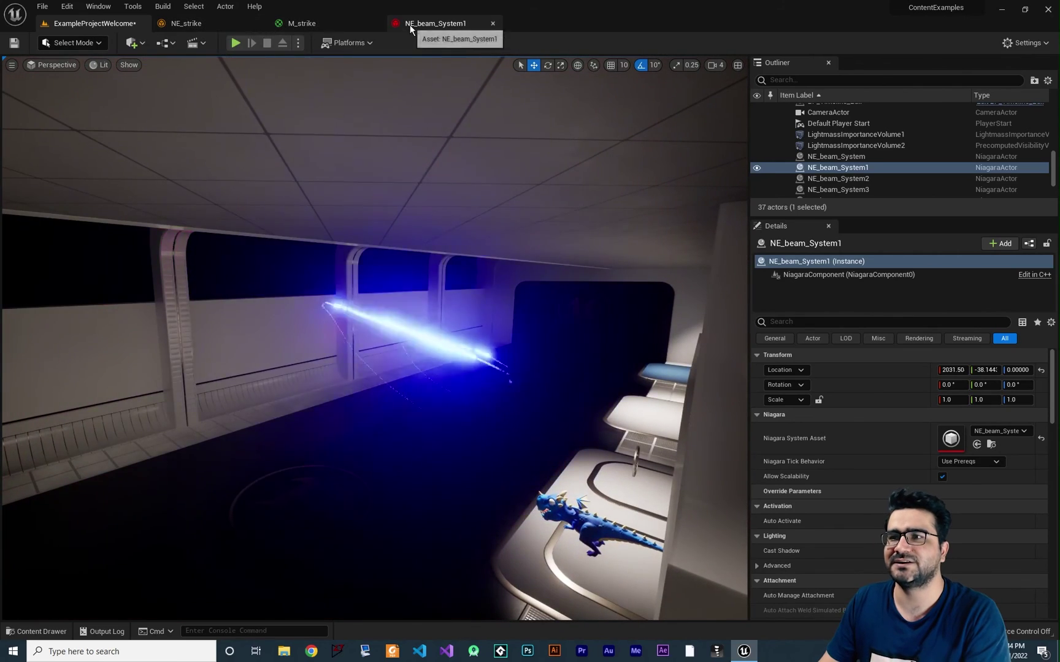
Set the Jitter Amount of Jitter Position in NE_beam_System1 to 30.
click(409, 24)
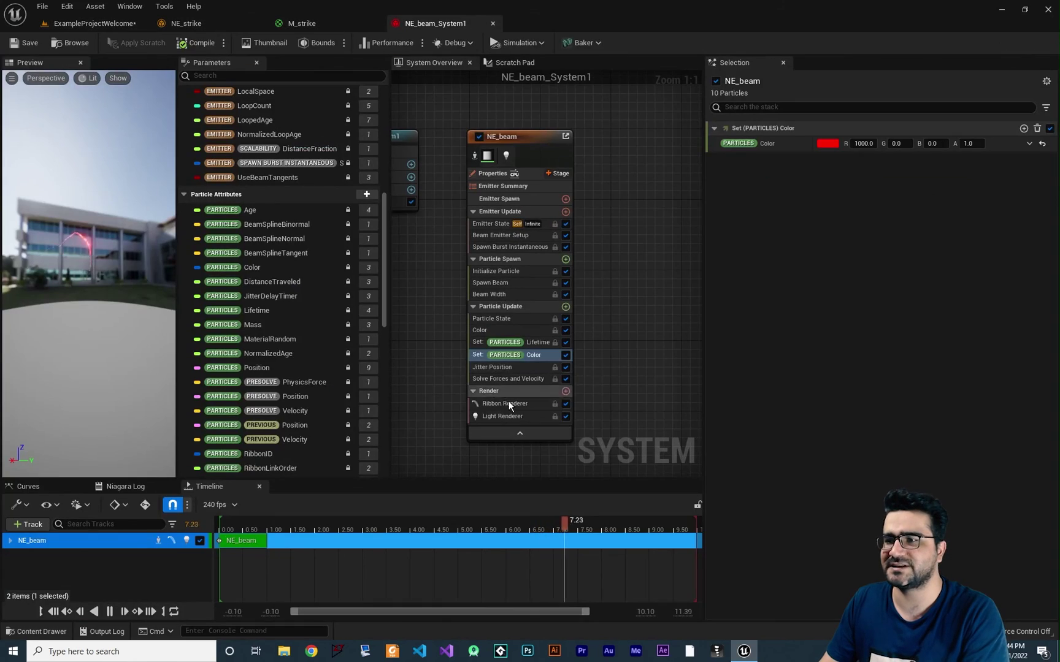
click(502, 366)
click(845, 142)
text(30)
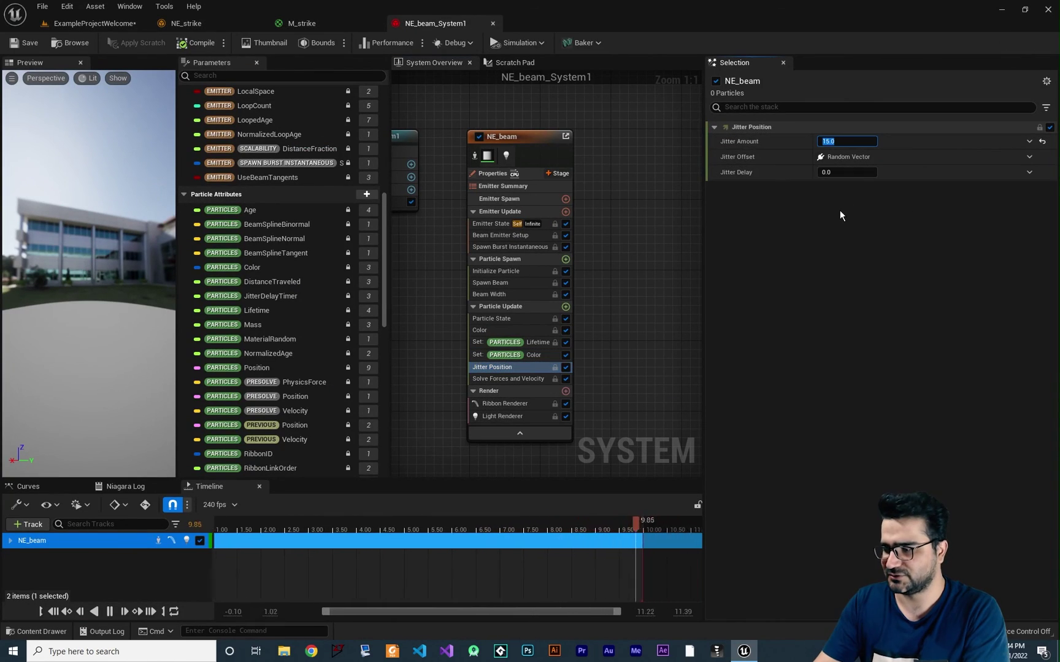
key(Return)
Save NE_beam_System1 and check the red beam's jitter in the level.
click(98, 24)
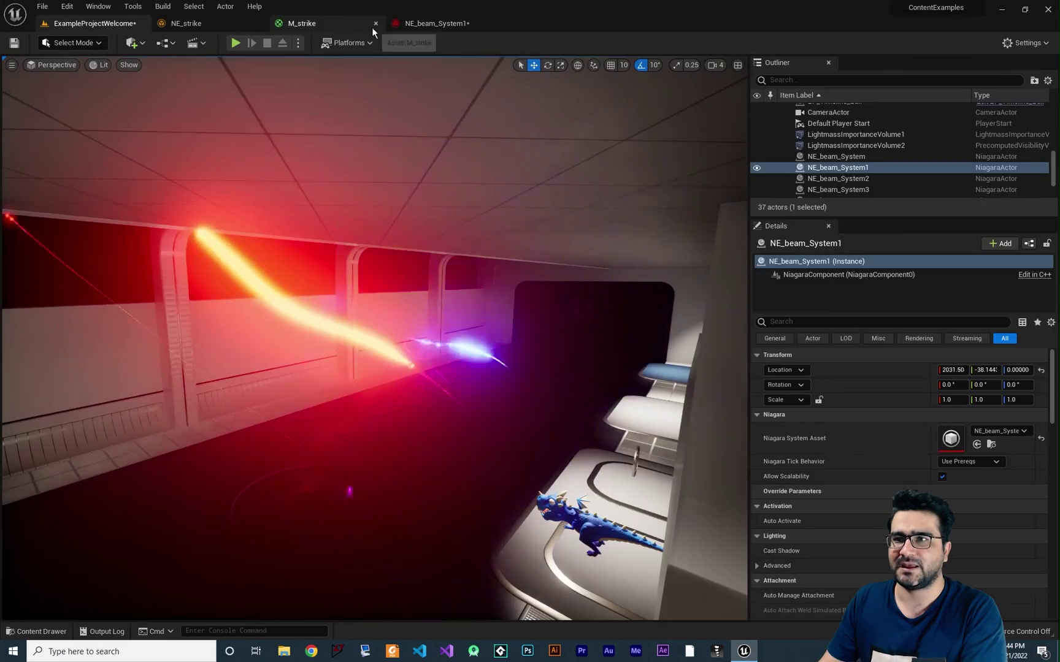
click(405, 25)
click(18, 44)
click(90, 24)
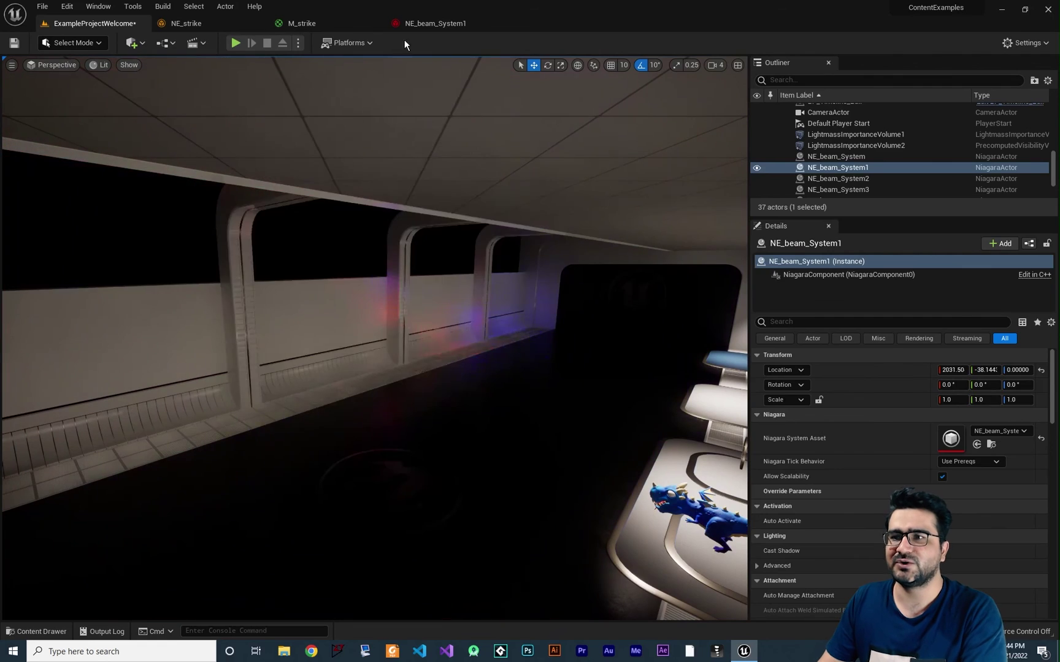
Open the settings of NE_beam's Beam Emitter Setup module in NE_beam_System1.
click(406, 25)
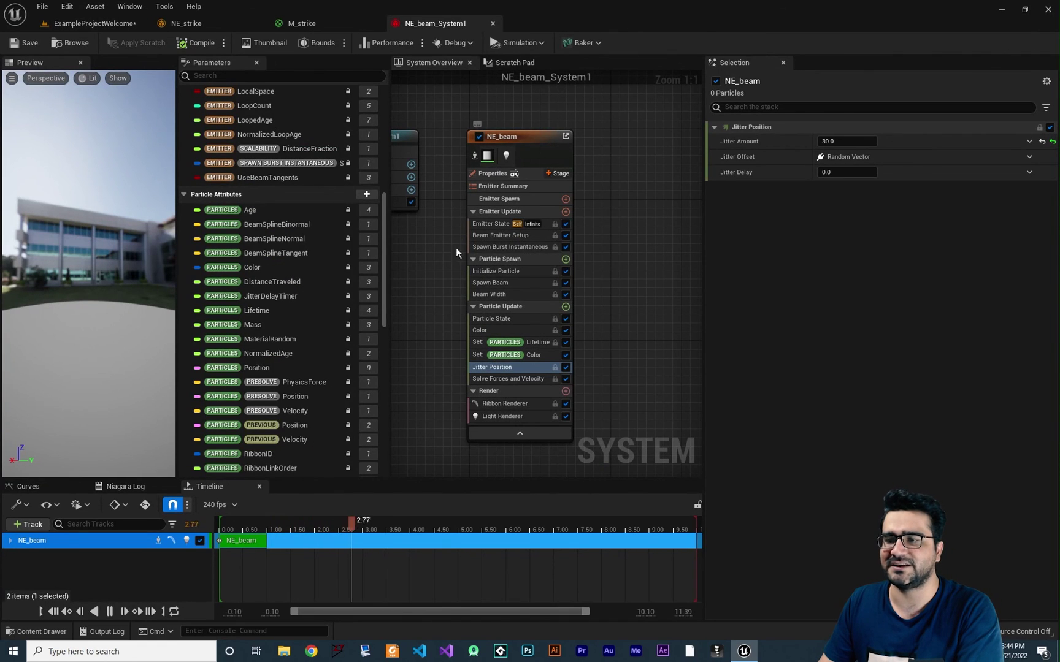
click(496, 239)
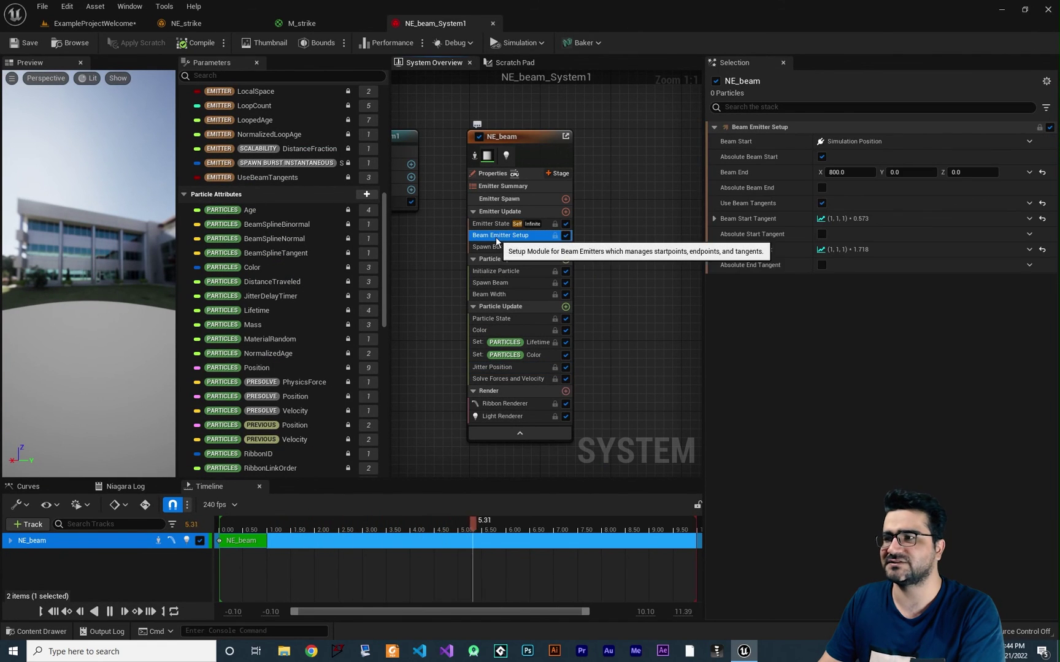